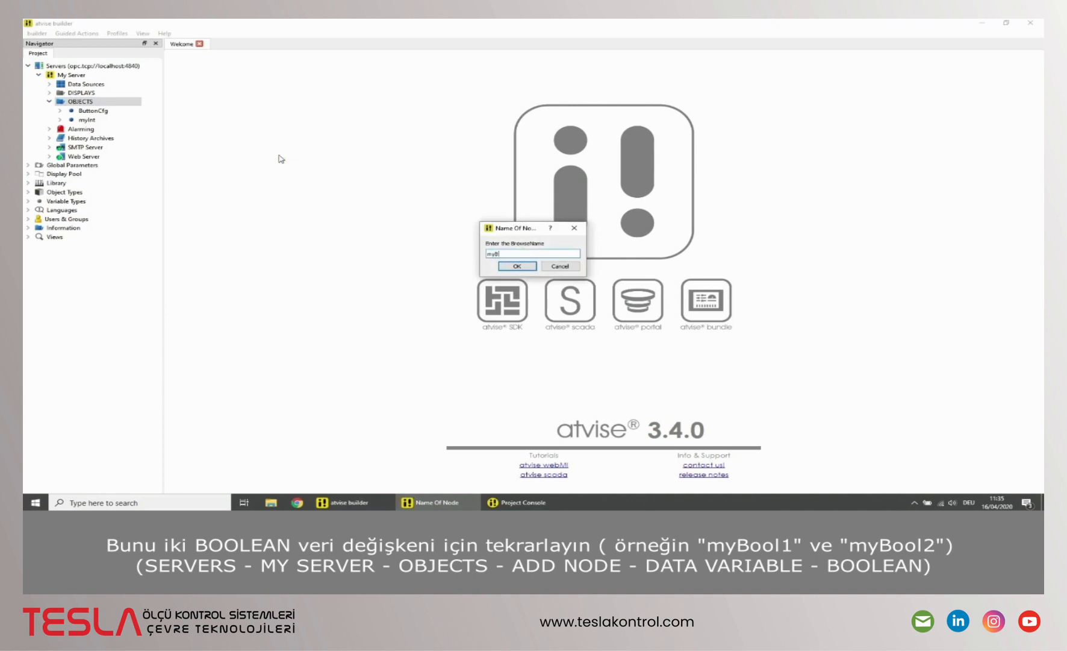
Confirm the name of the new Boolean variable myBool1 and add another Boolean data variable named myBool2 under OBJECTS.
key("Return")
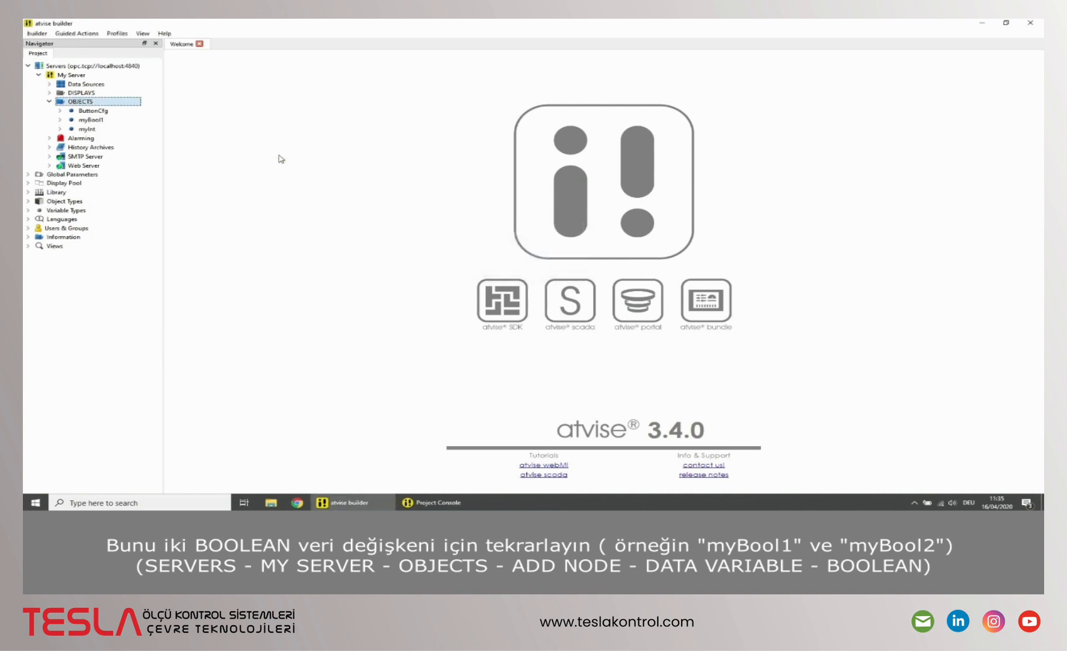
right_click(111, 106)
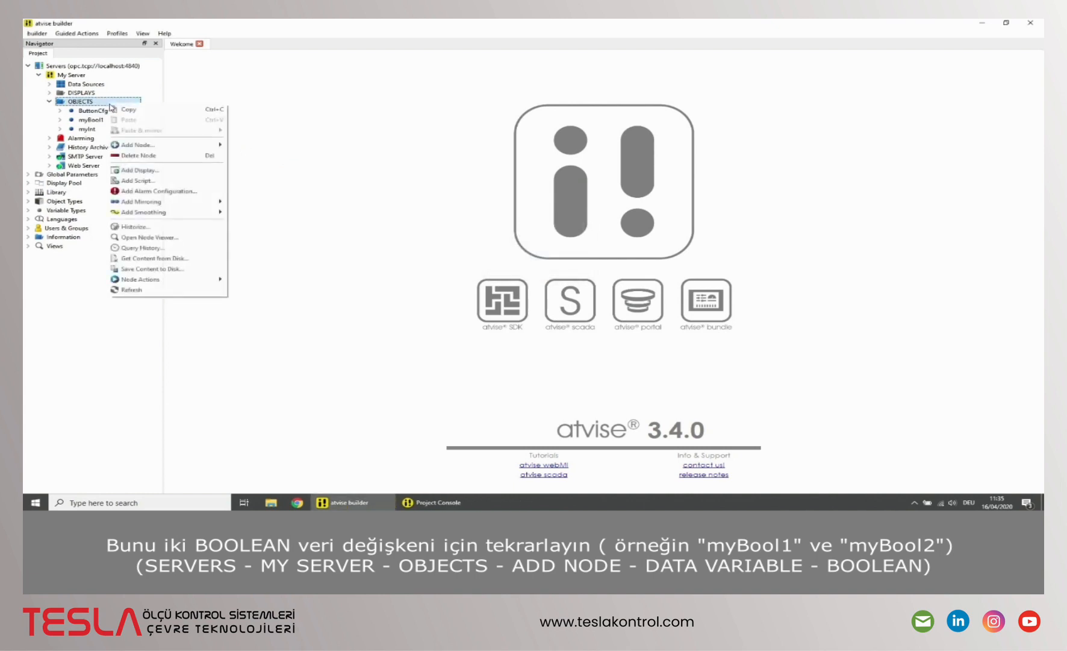
mouse_move(176, 145)
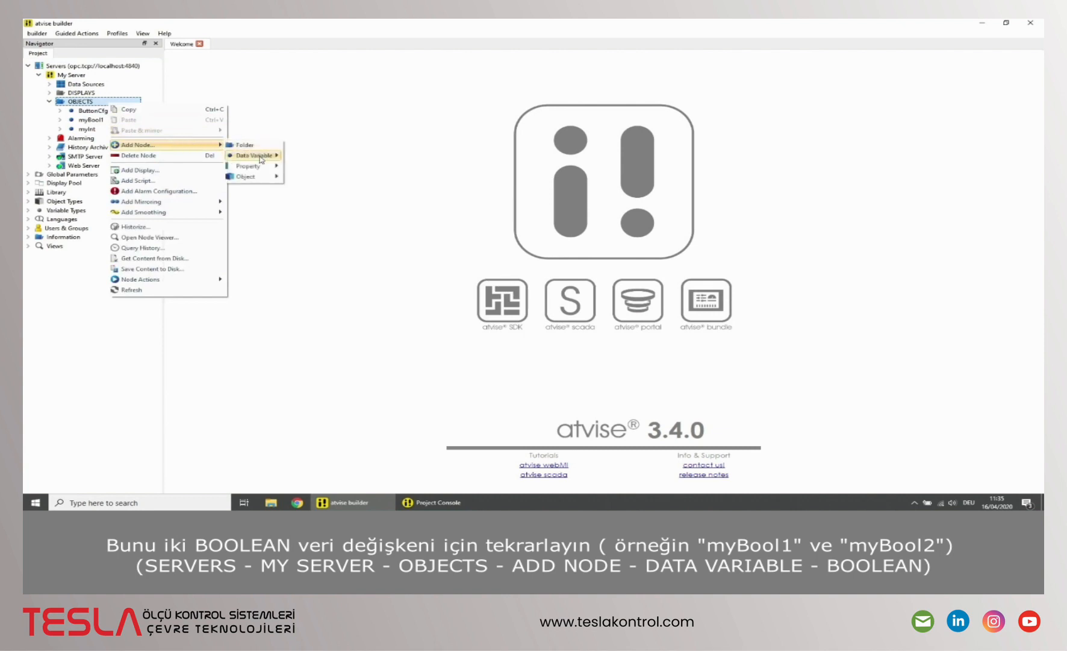
mouse_move(250, 155)
left_click(289, 159)
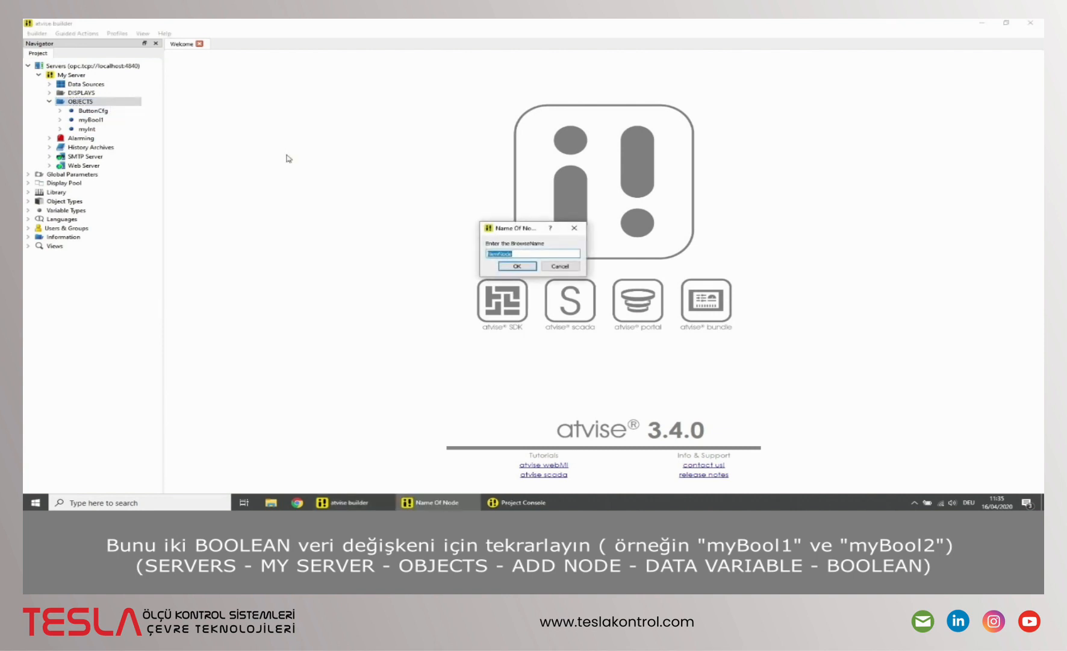
type("myBool2")
key("Return")
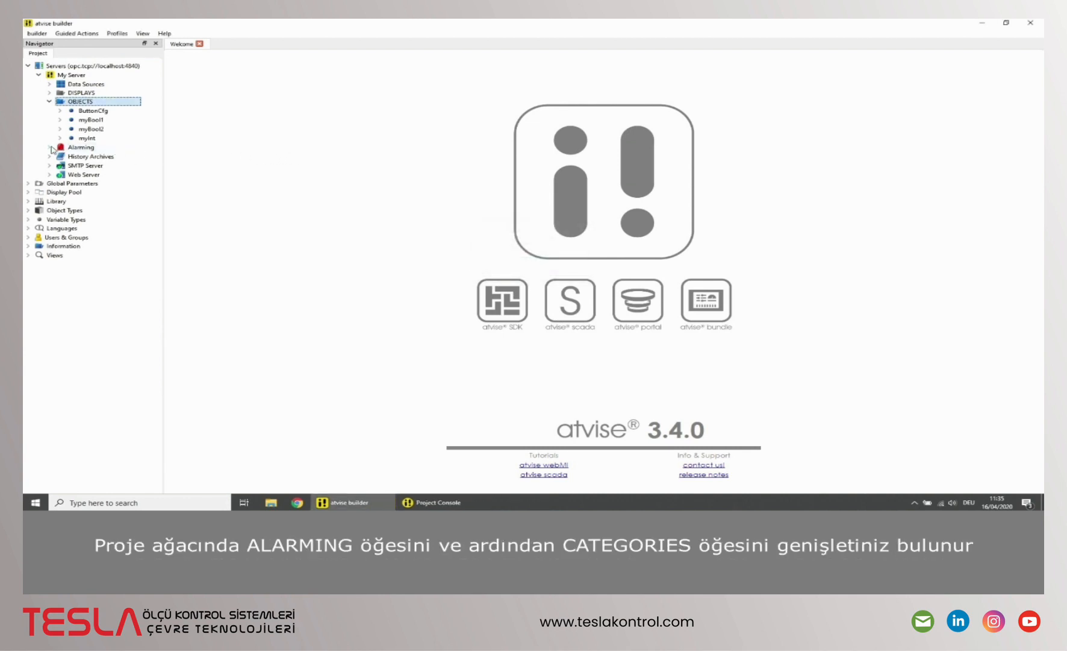
Set the acknowledgement type of the Warning alarm category to Acknowledged by inactive and save the category.
left_click(50, 148)
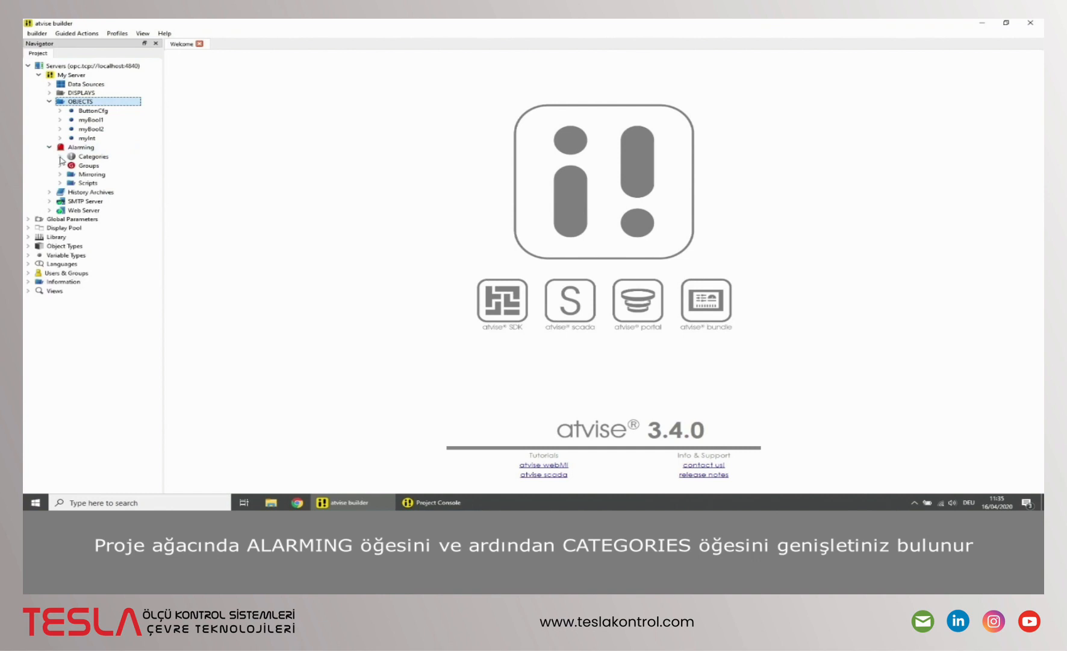
left_click(60, 157)
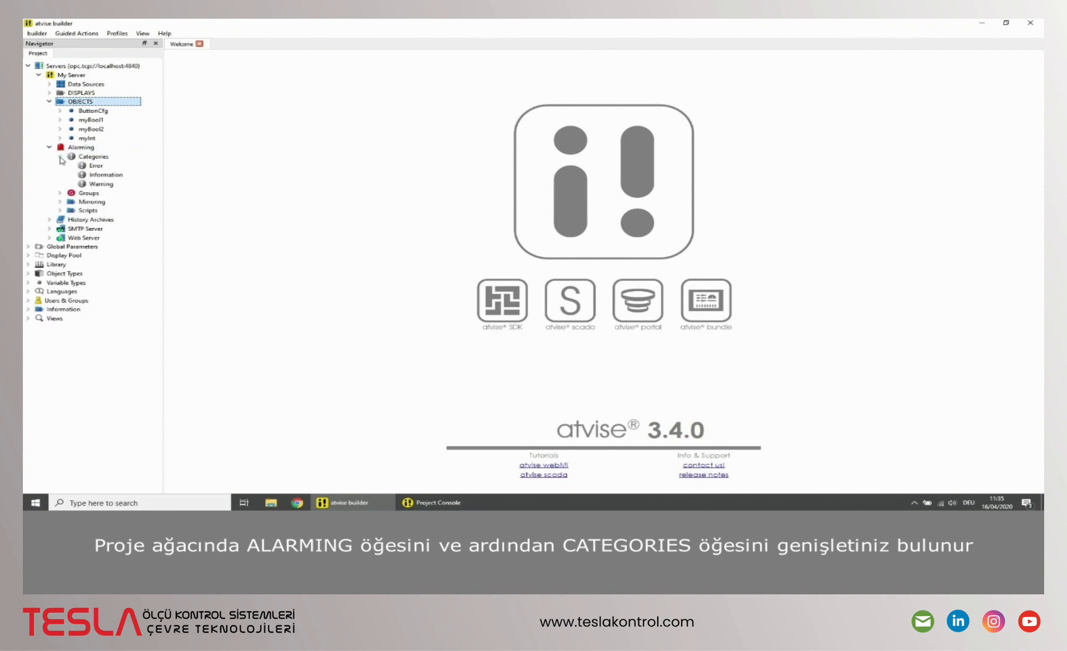
double_click(97, 185)
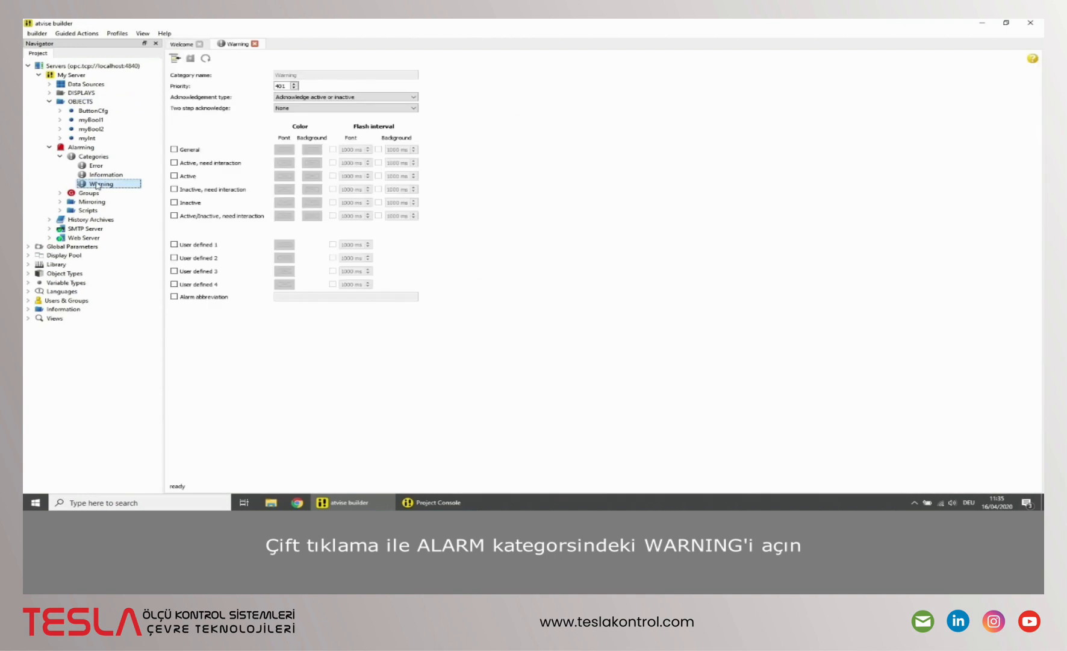
left_click(300, 97)
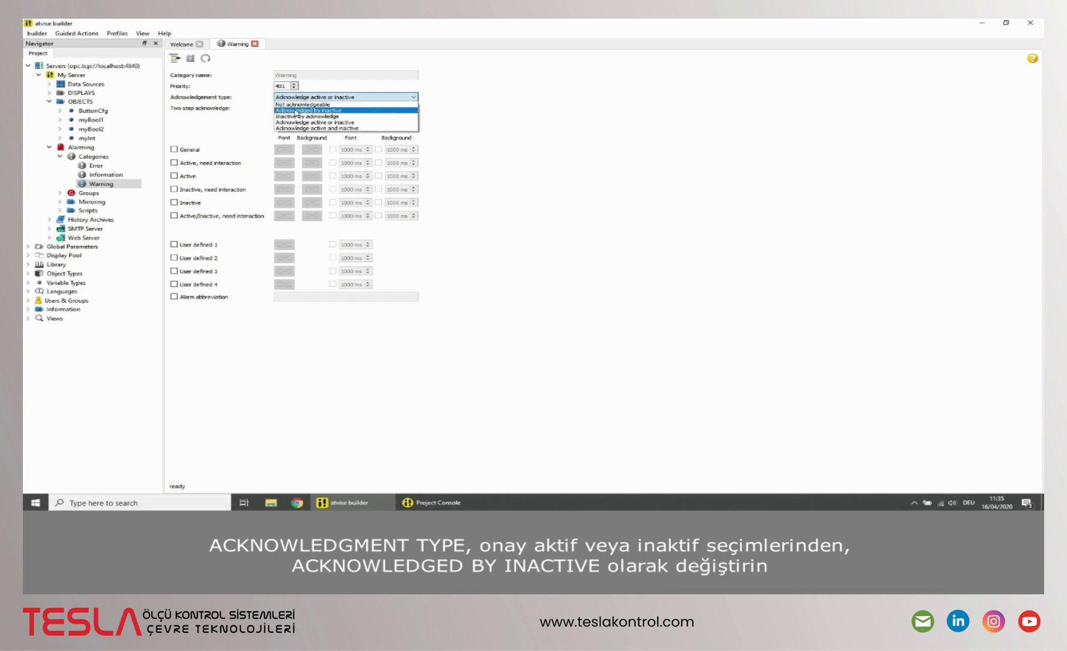
left_click(295, 110)
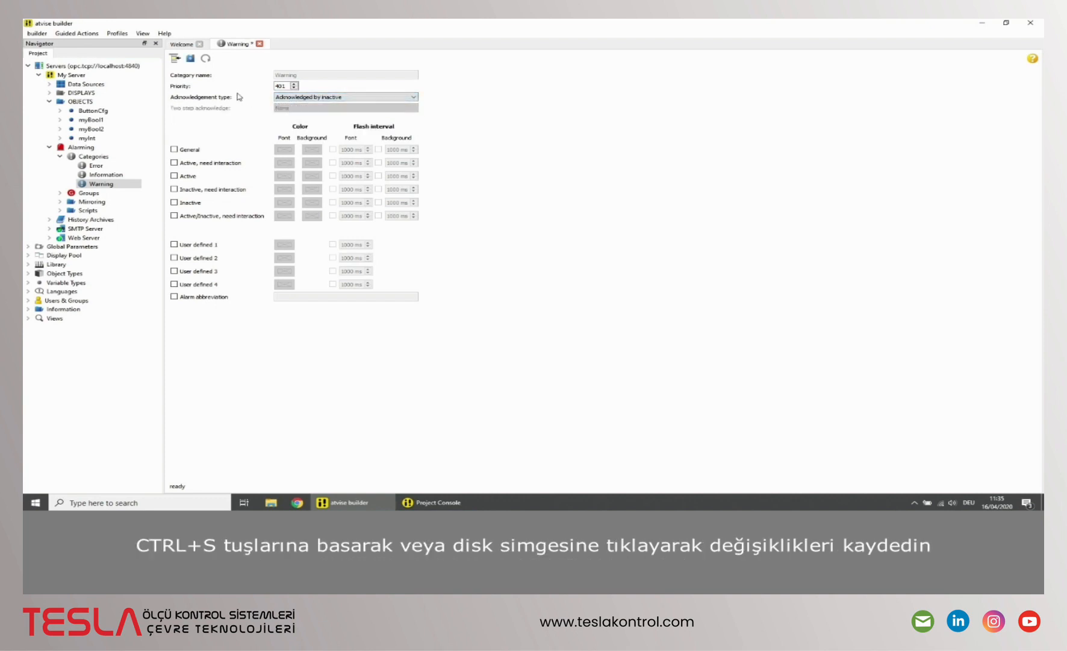
left_click(190, 59)
Add an alarm configuration named myConfig1 to the myBool1 variable.
left_click(88, 120)
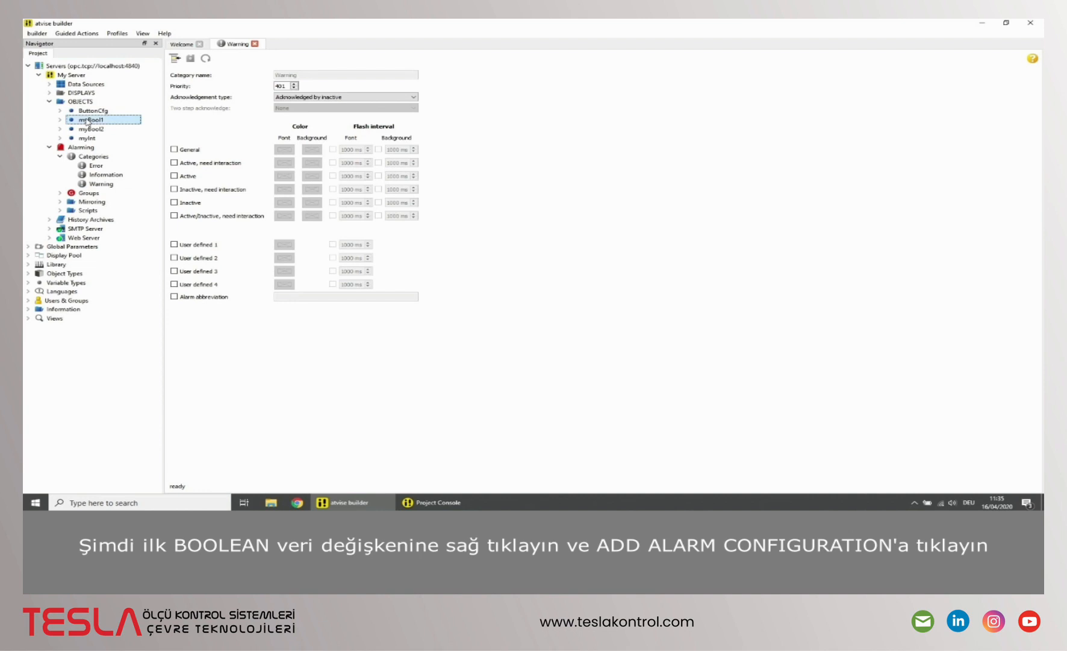
right_click(88, 120)
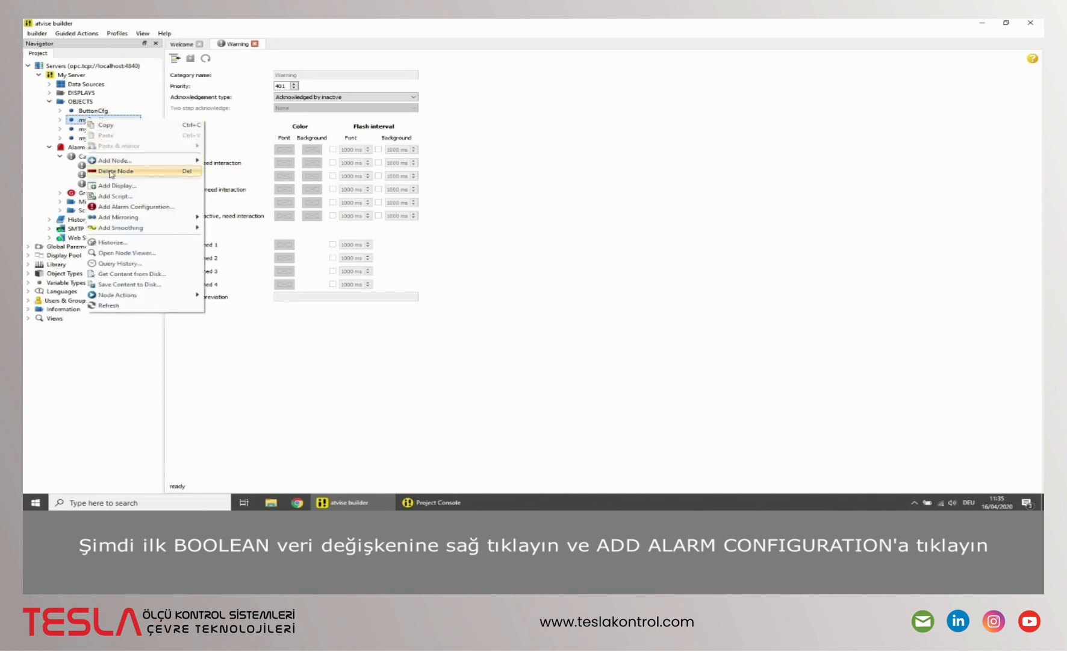
left_click(118, 207)
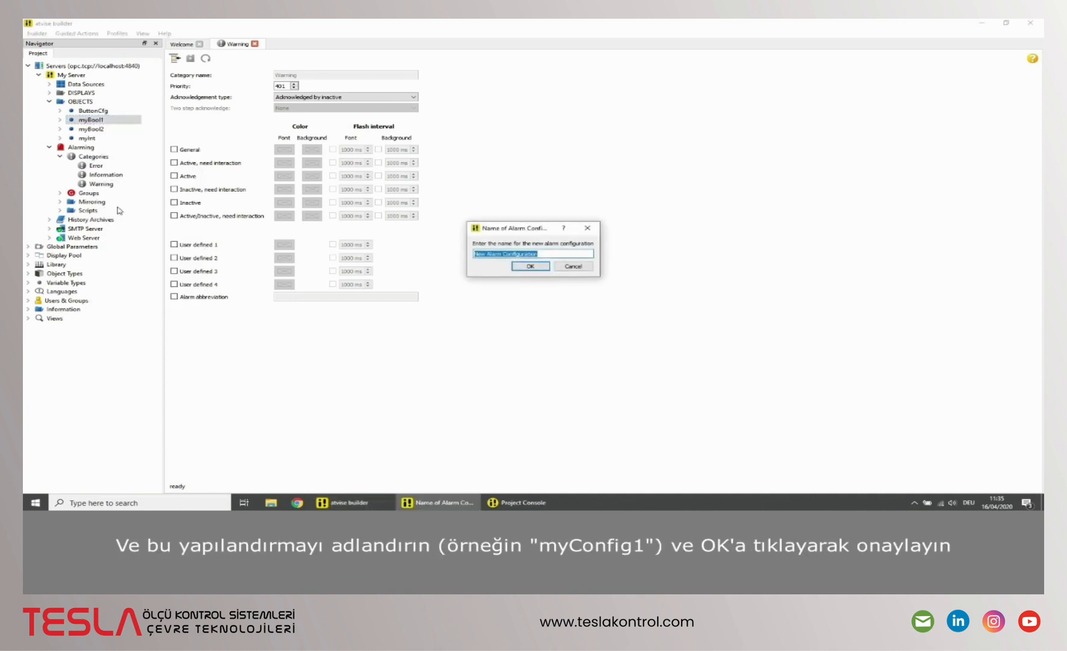
type("myConfig1")
key("Return")
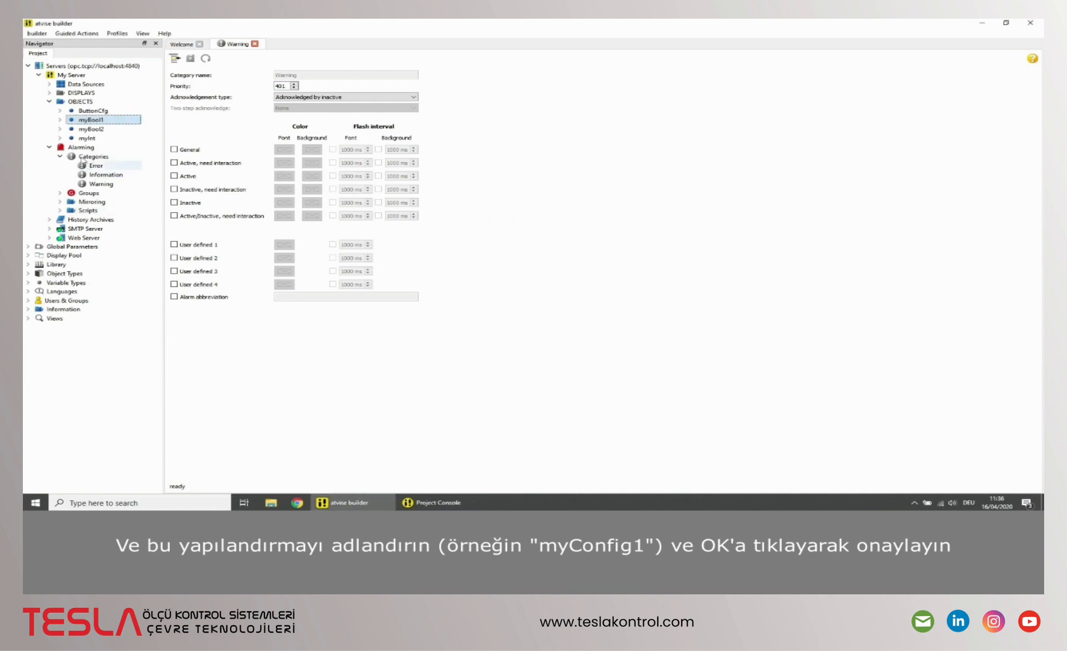
Open myConfig1 under myBool1 and add a condition named "Inspection Flap open" that triggers when the value equals true.
left_click(61, 120)
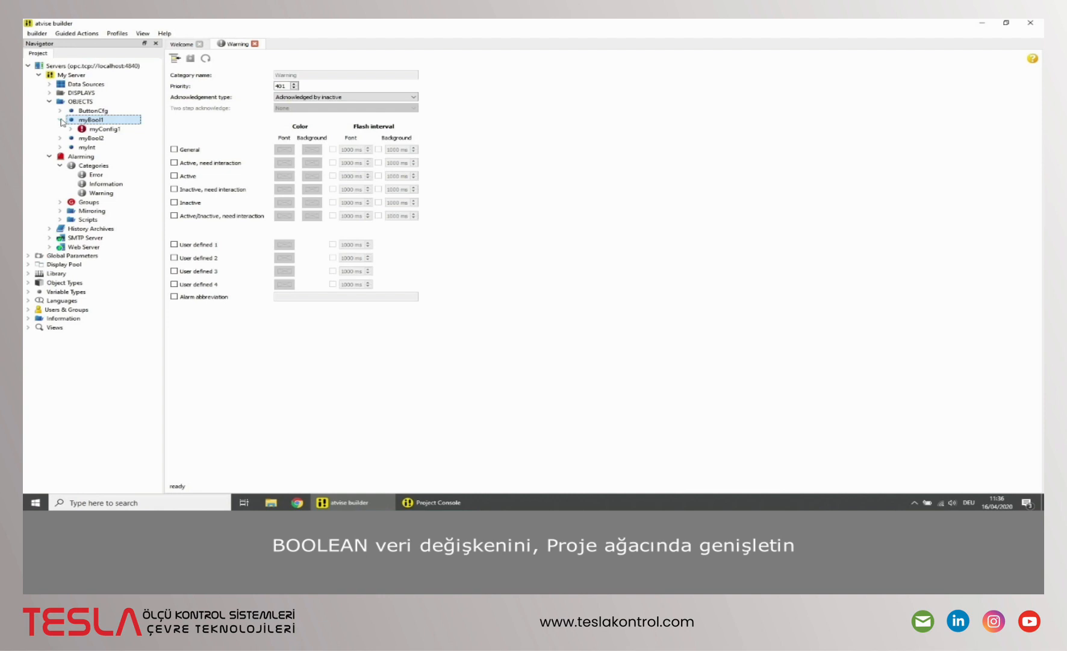
left_click(94, 130)
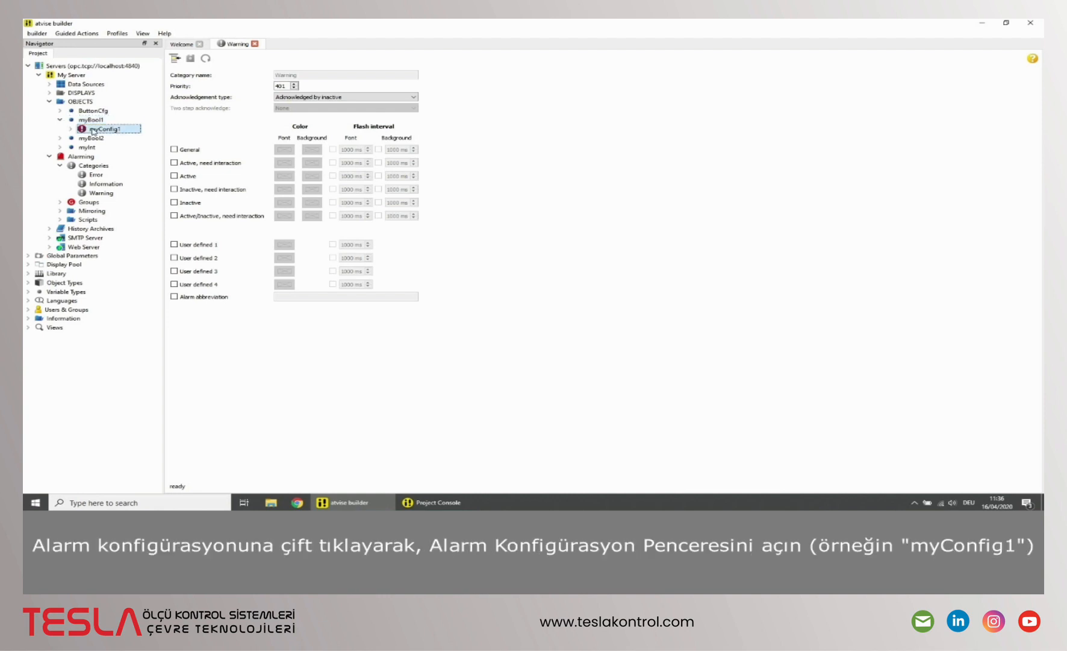
double_click(93, 130)
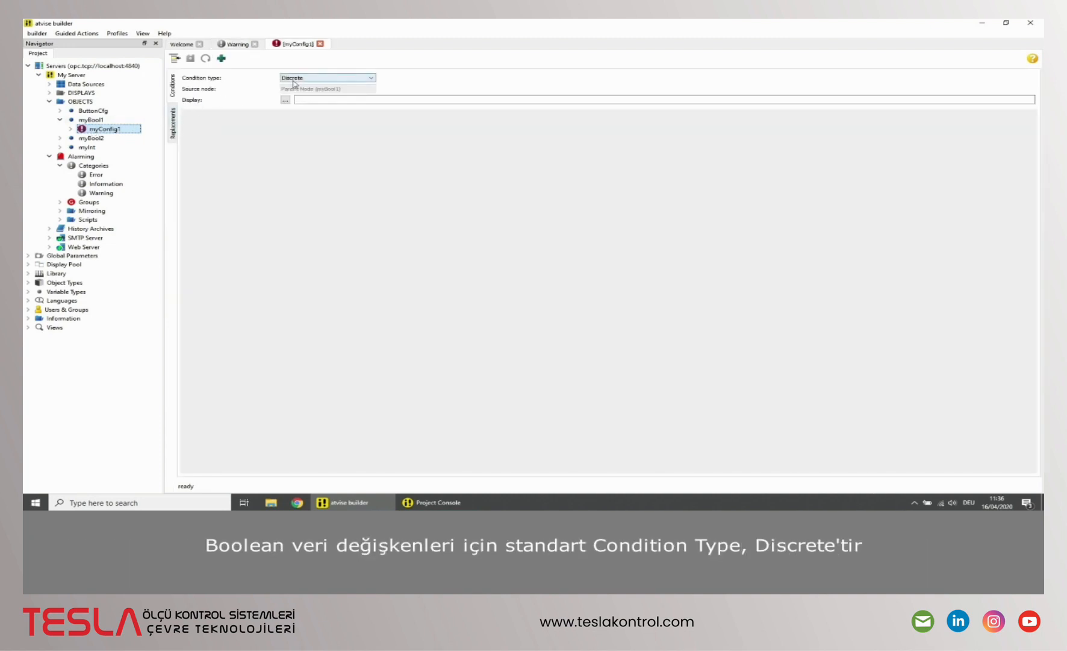
left_click(221, 58)
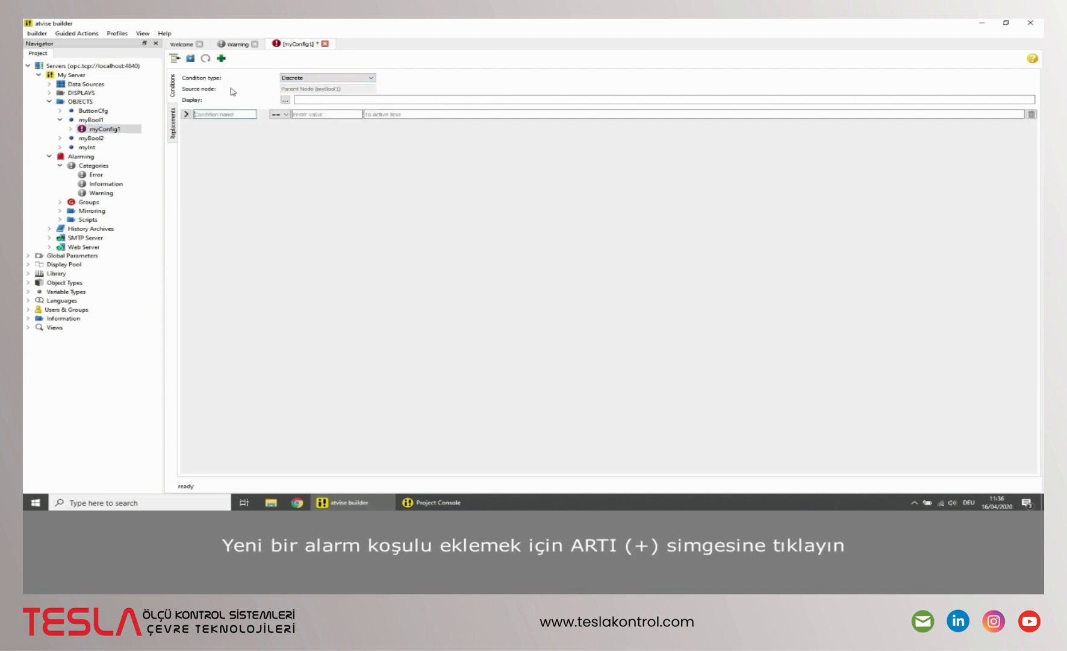
type("Insp")
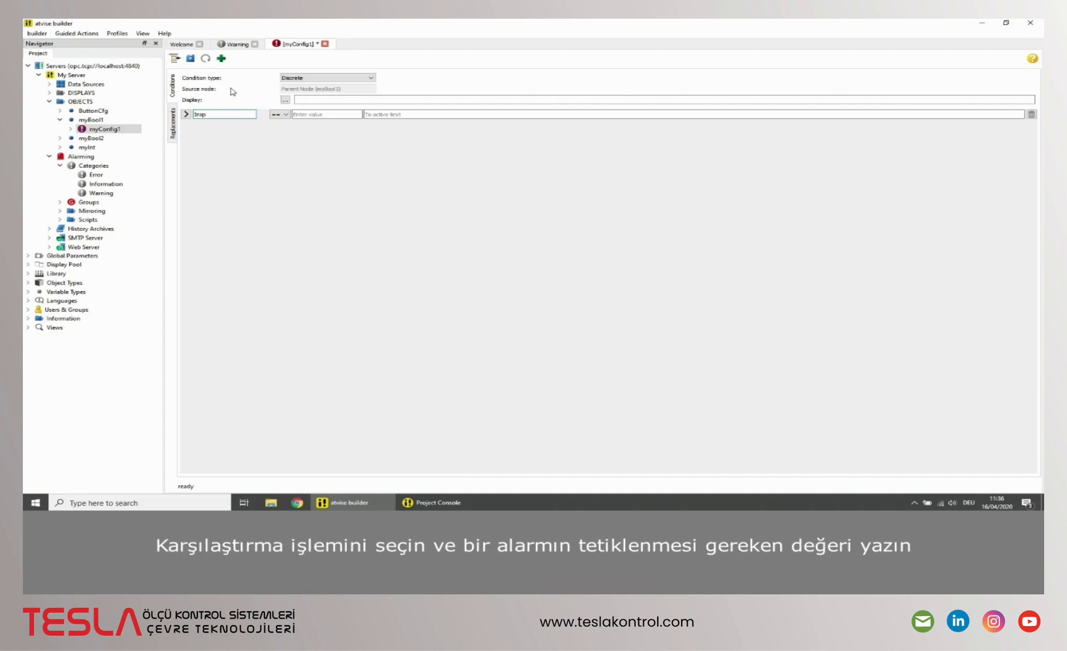
type("ection Flap open")
left_click(312, 113)
type("true")
Set the myConfig1 condition's active text to "Inspection Flap engine 1 open", expand its details and save the configuration.
left_click(393, 114)
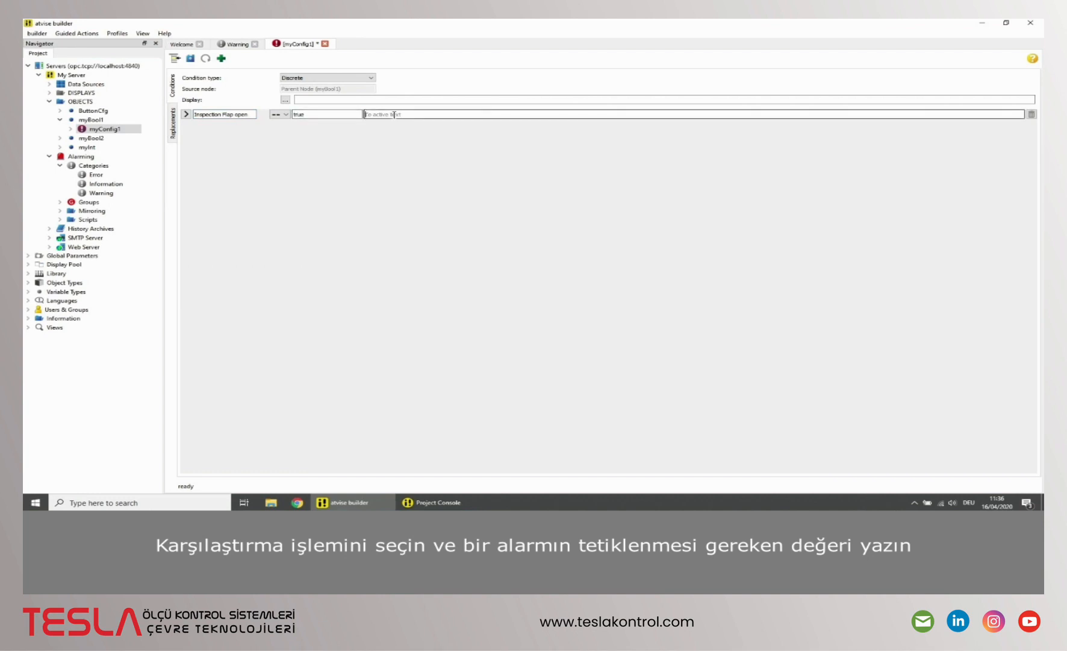
type("Inspectio")
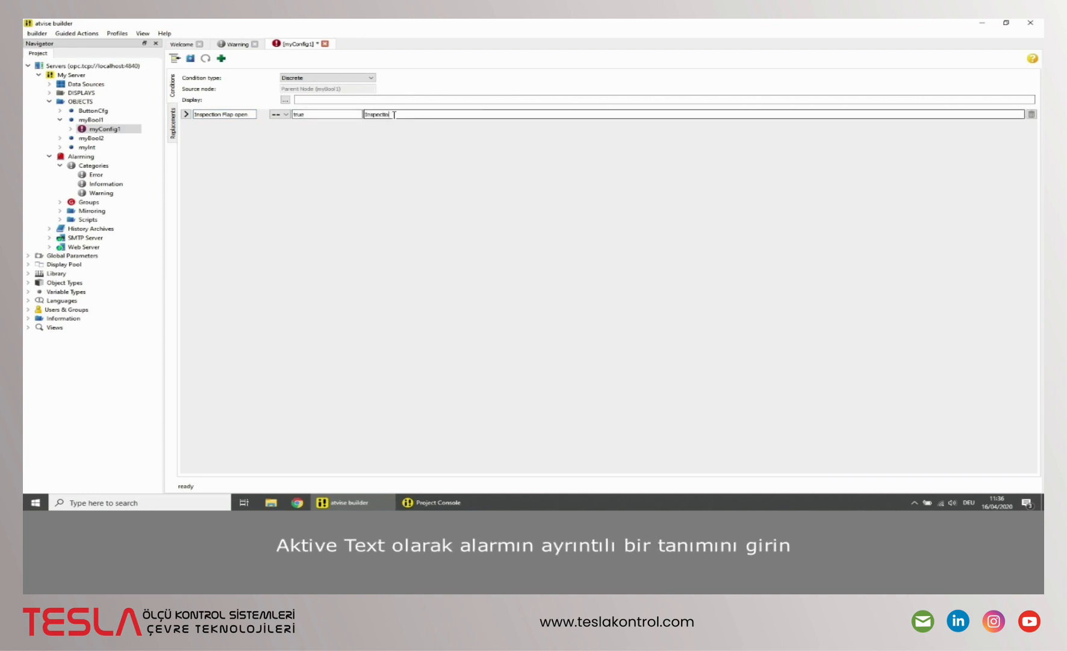
type("n Flap engine 1 open")
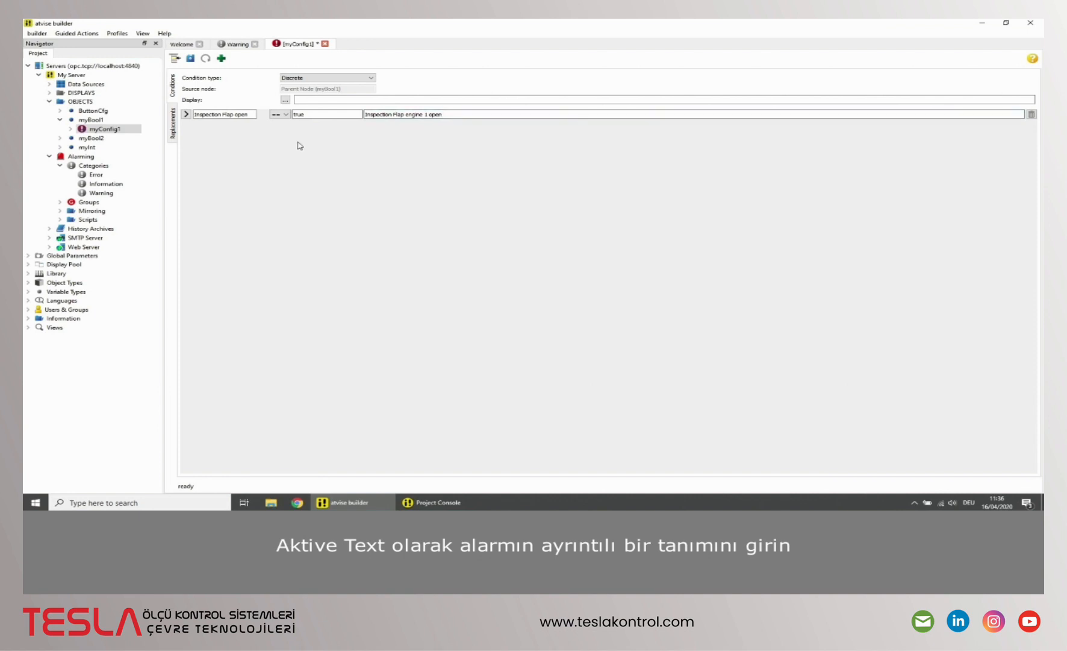
left_click(186, 113)
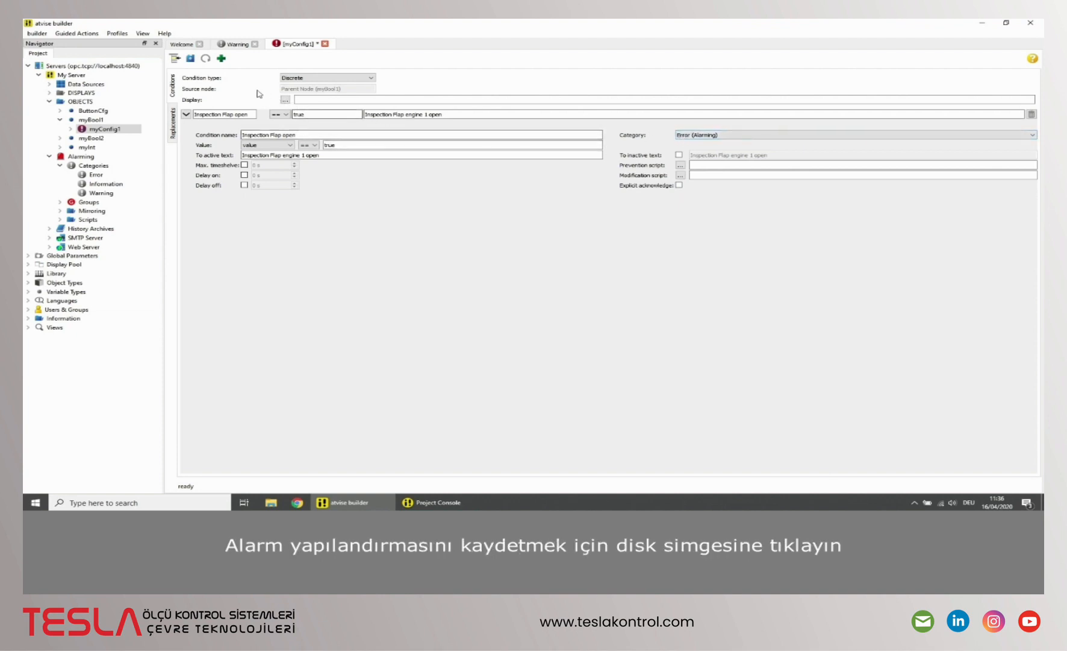
left_click(190, 59)
Add an alarm configuration named myConfig2 to the myBool2 variable.
left_click(93, 138)
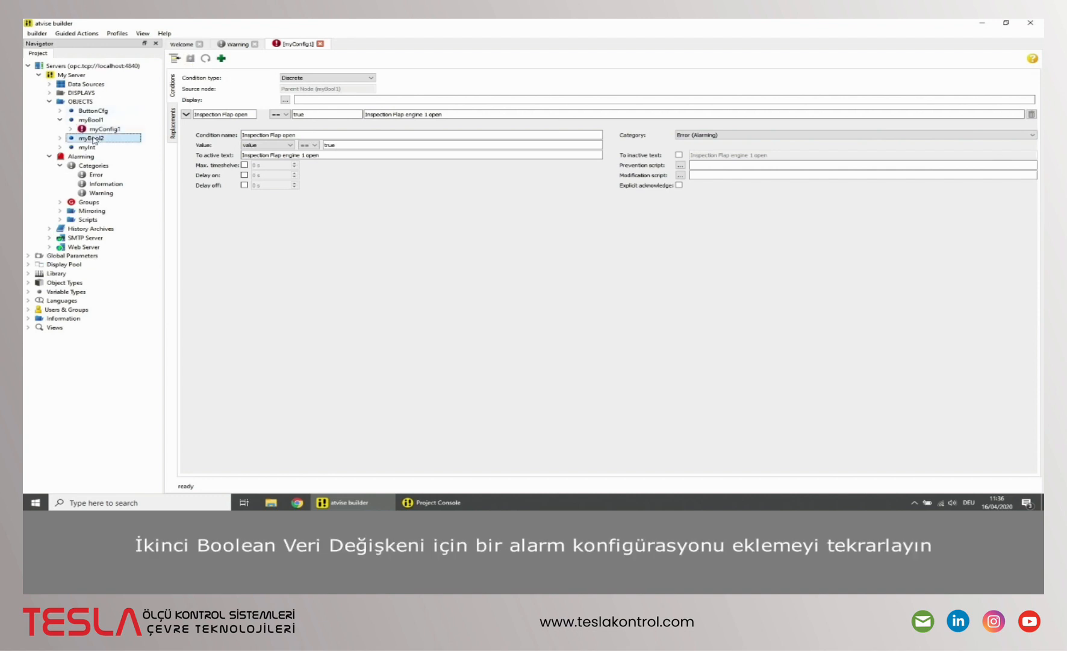
right_click(93, 139)
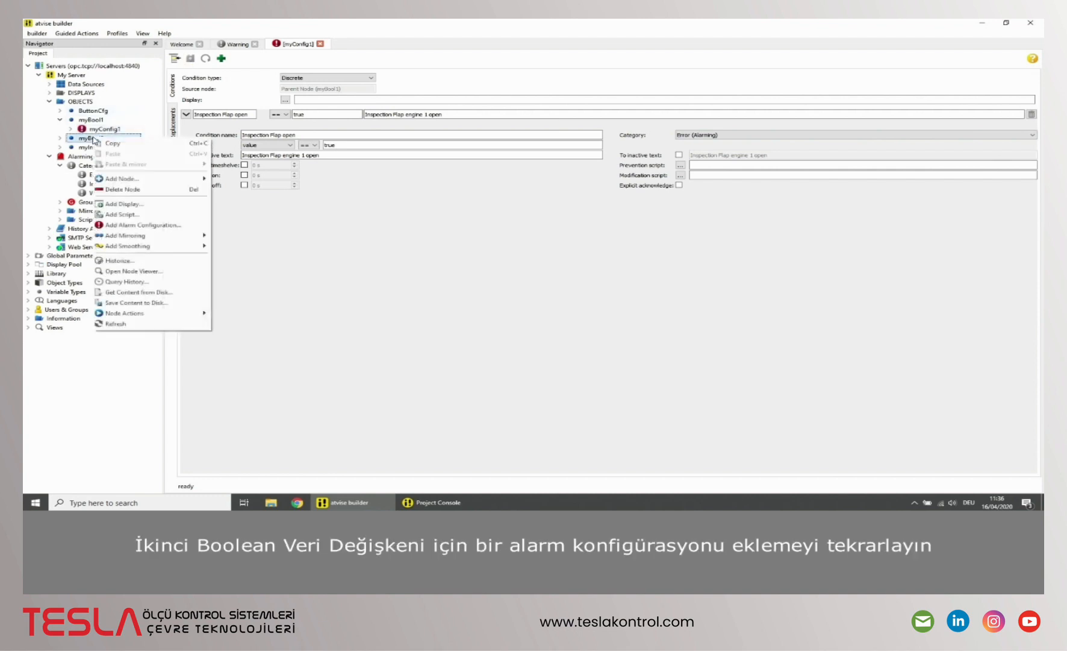
left_click(123, 225)
type("myConfig2")
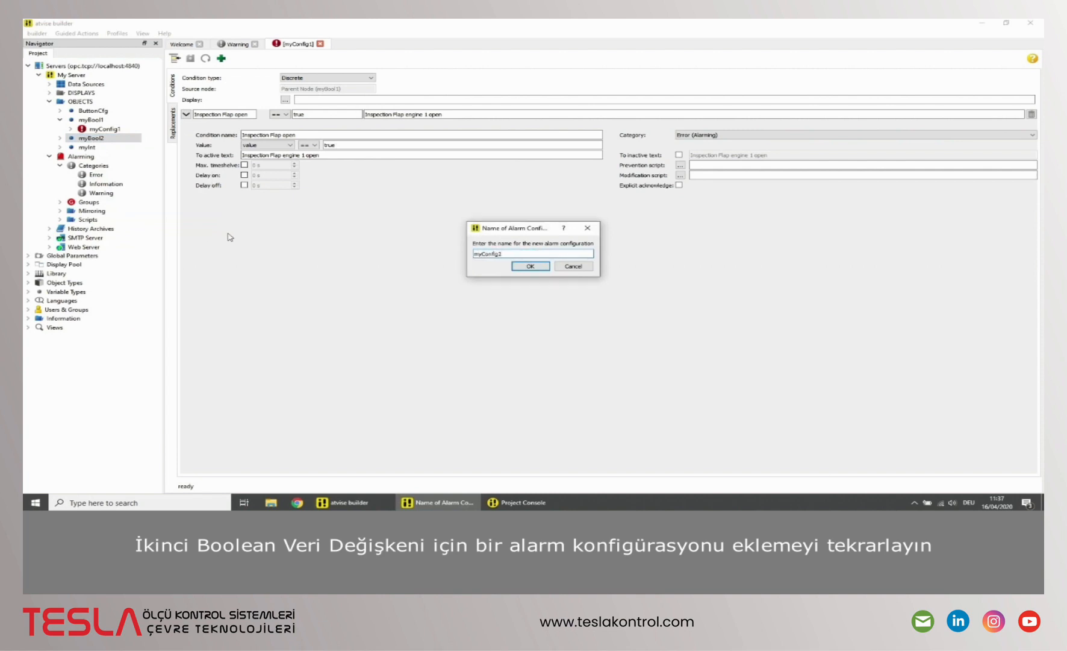
key("Return")
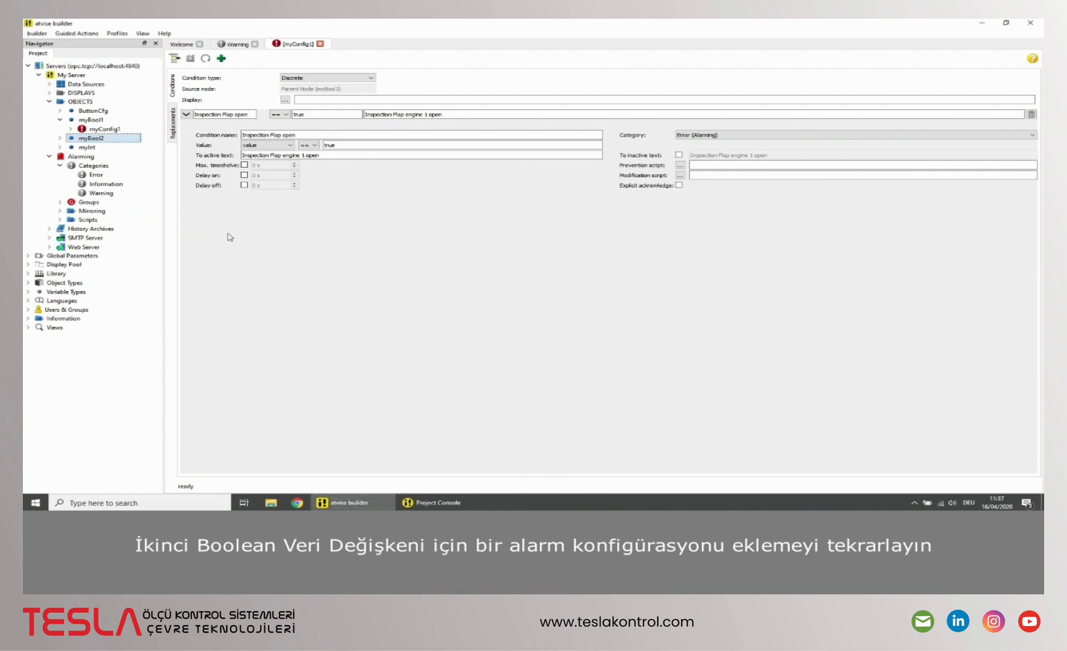
Open myConfig2 under myBool2 and add a condition named "Inspection Flap open" that triggers when the value equals true.
left_click(59, 138)
double_click(100, 147)
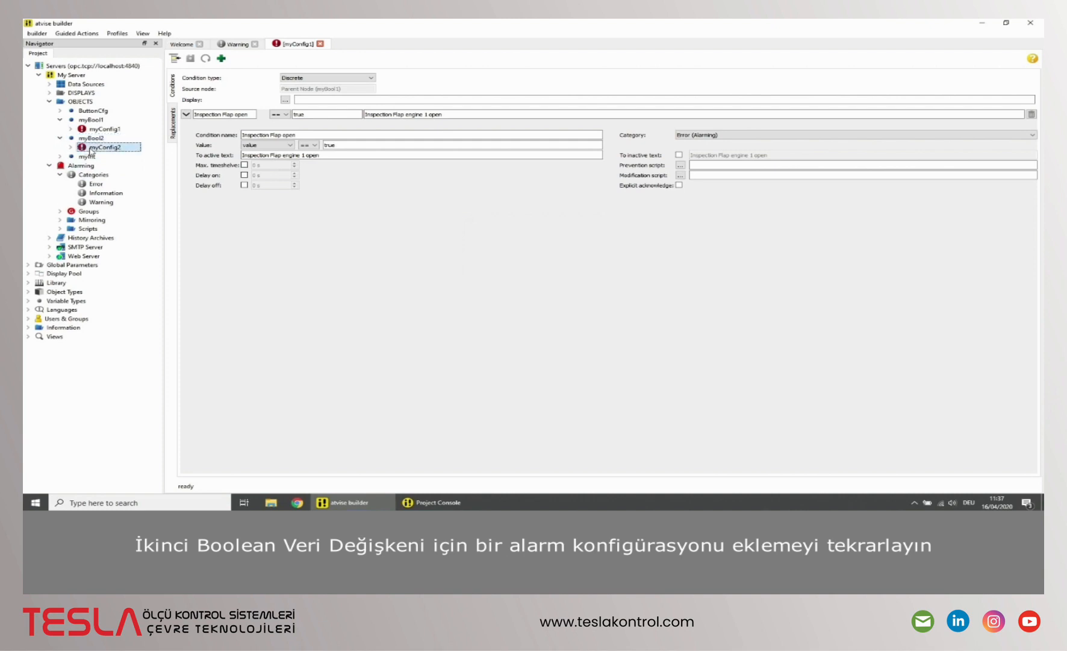
left_click(221, 58)
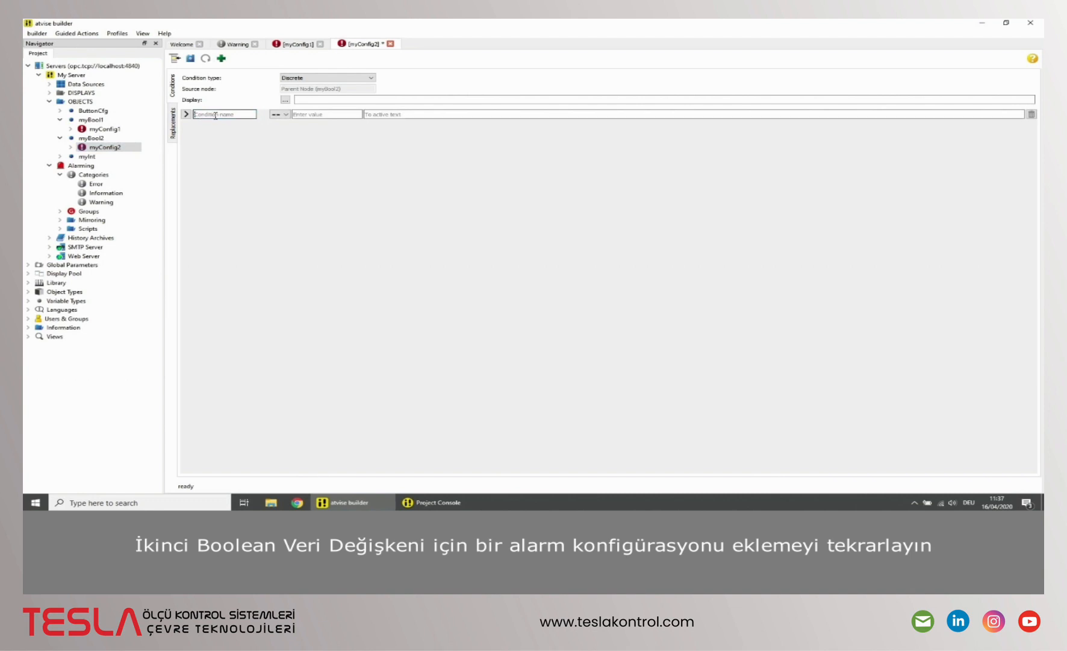
type("Inspection Flap open")
left_click(340, 115)
type("true")
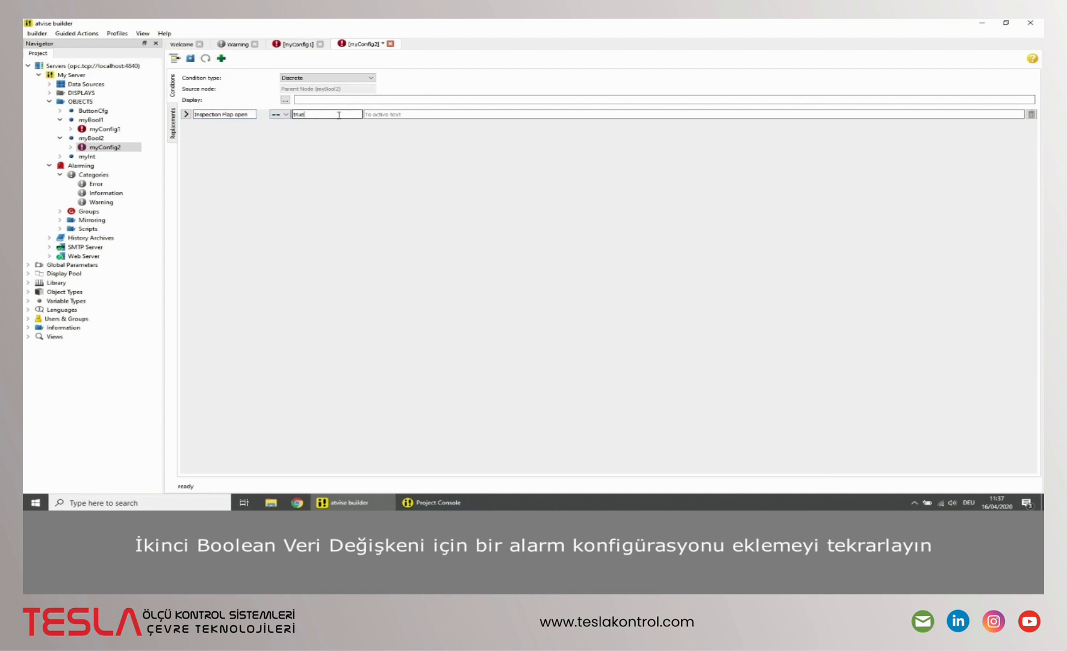
Set the myConfig2 condition's active text to "Inspection Flap engine 2 open" and save the configuration.
left_click(398, 114)
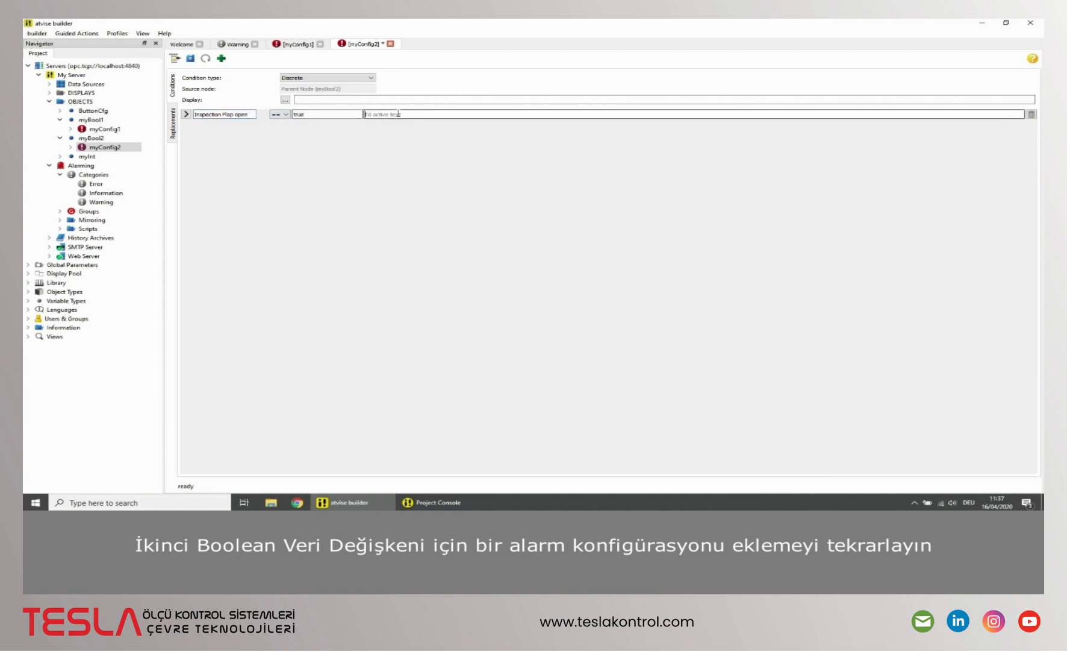
type("Inspection Flap engine 2 open")
left_click(190, 58)
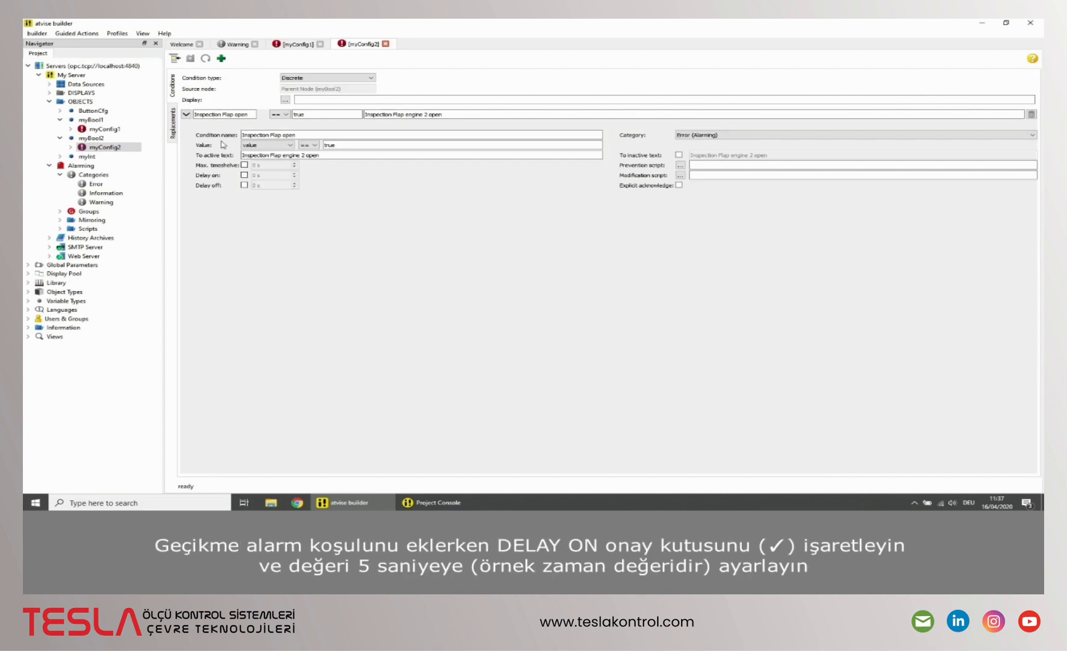
Enable the switch-on delay for the myConfig2 condition, set it to 5 s and save the configuration.
left_click(244, 175)
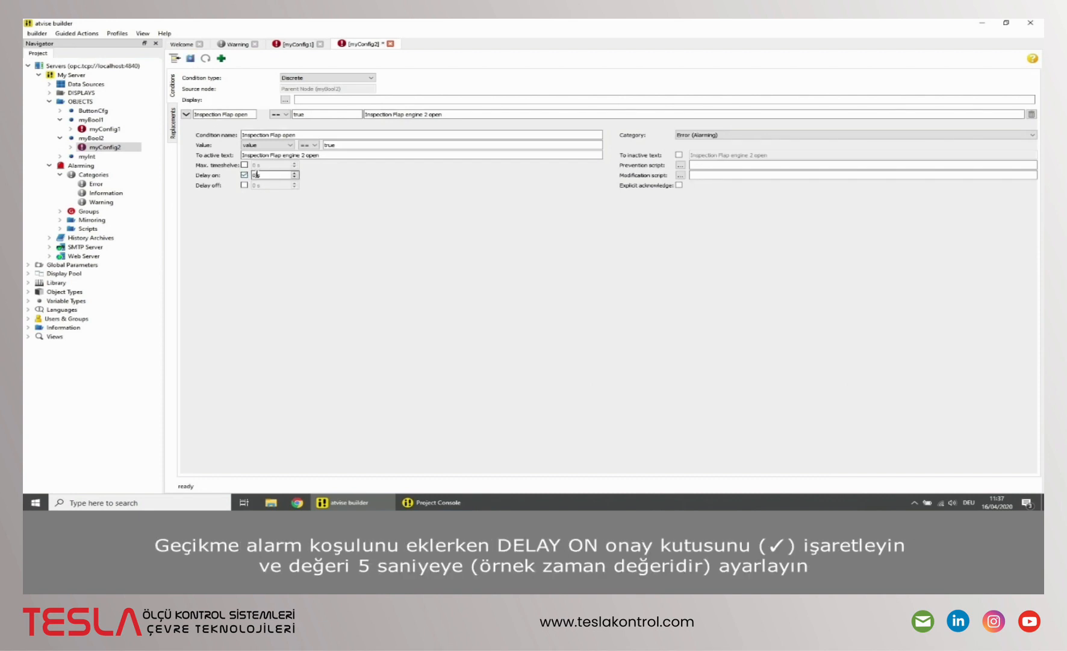
left_click_drag(258, 174, 252, 175)
type("5")
left_click(191, 58)
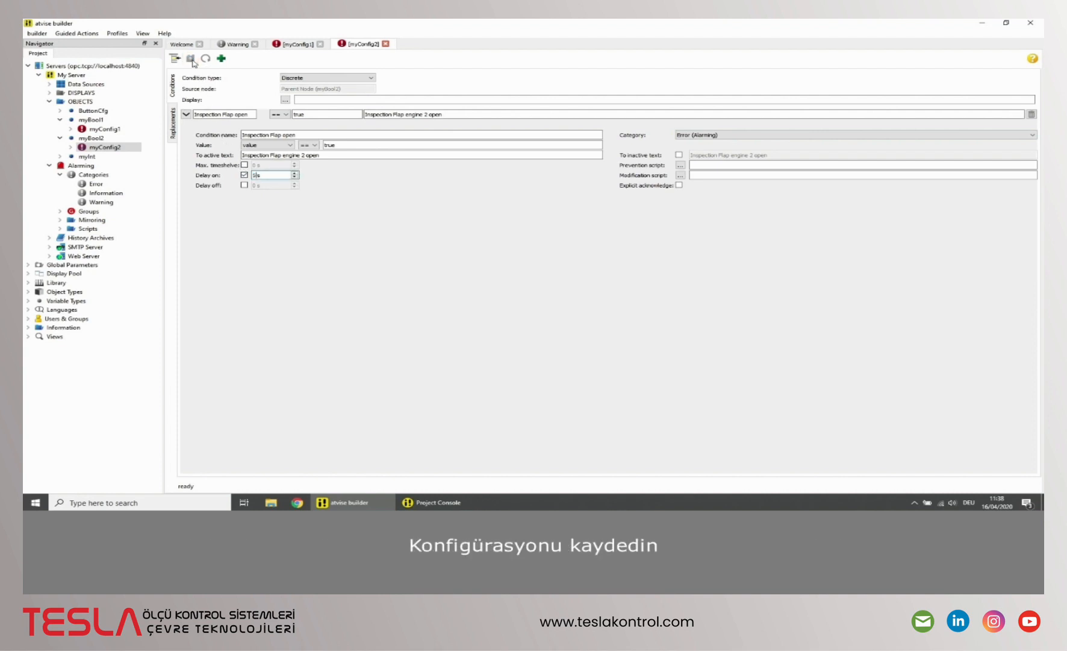
Add an alarm configuration named myConfig3 to the myInt variable.
left_click(77, 158)
right_click(77, 160)
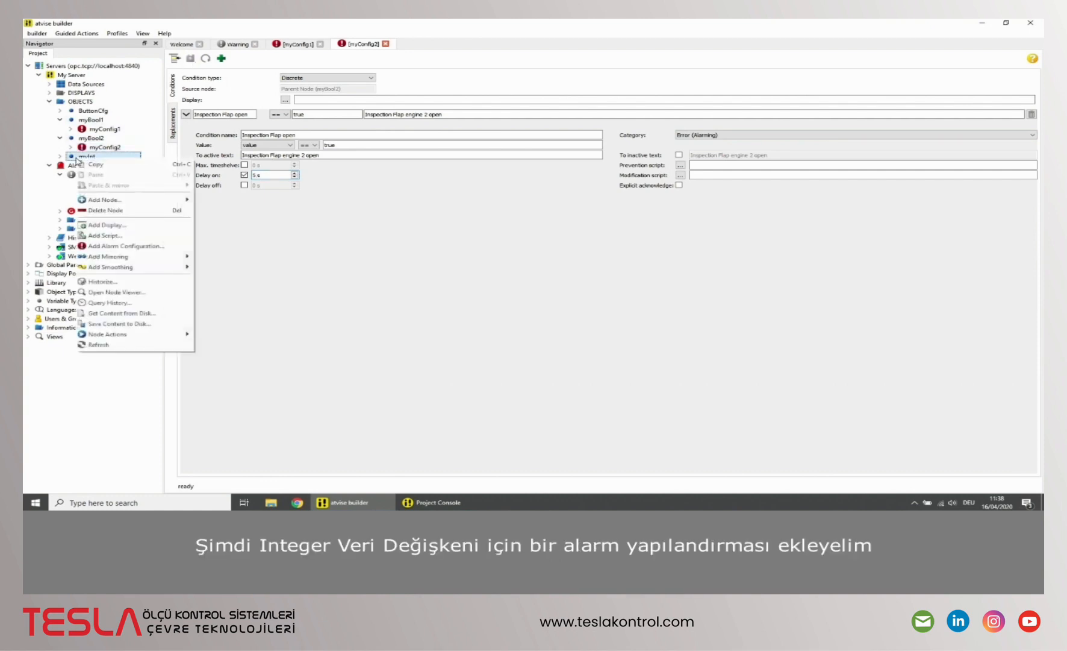
left_click(127, 245)
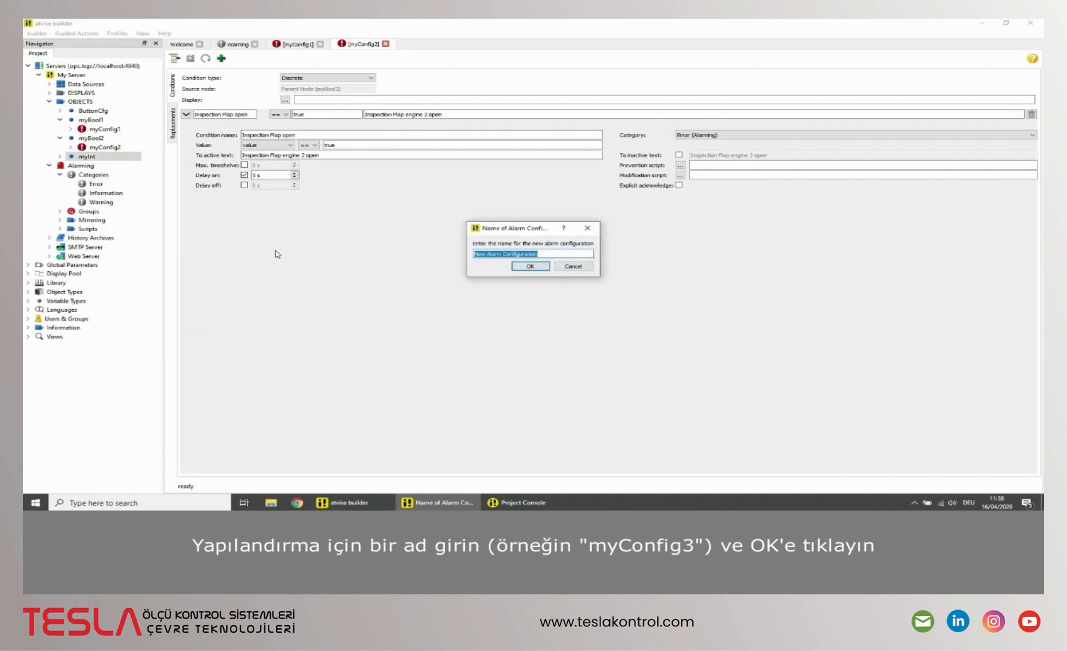
type("myConfig3")
key("Return")
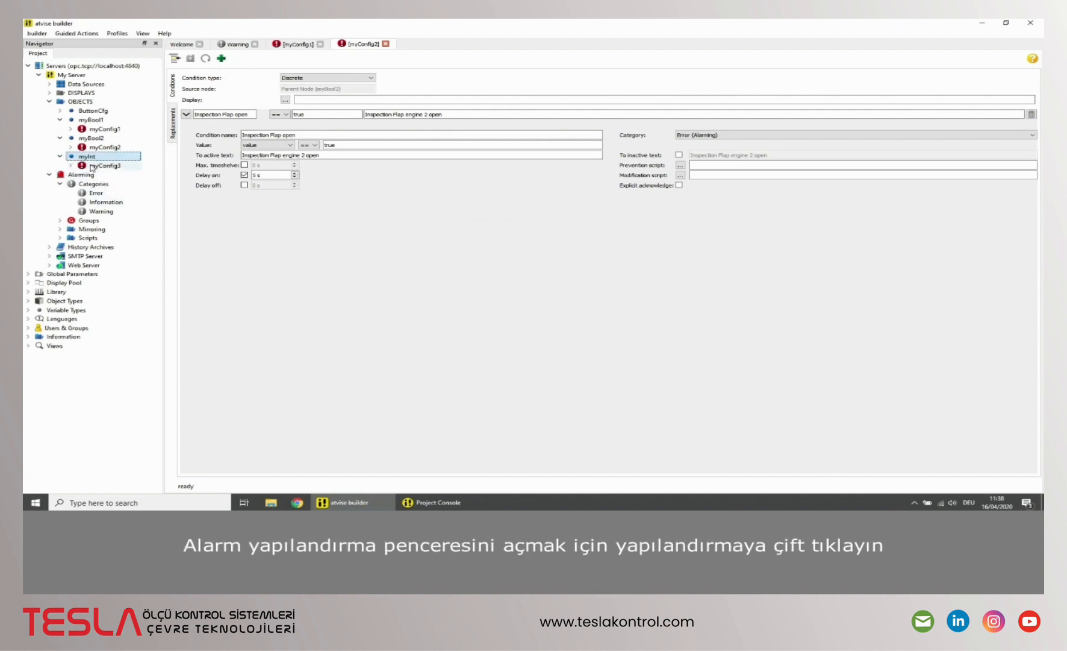
Open myConfig3 and add a condition named "Temp Warning" that triggers for values greater than 50 and up to 90.
double_click(91, 166)
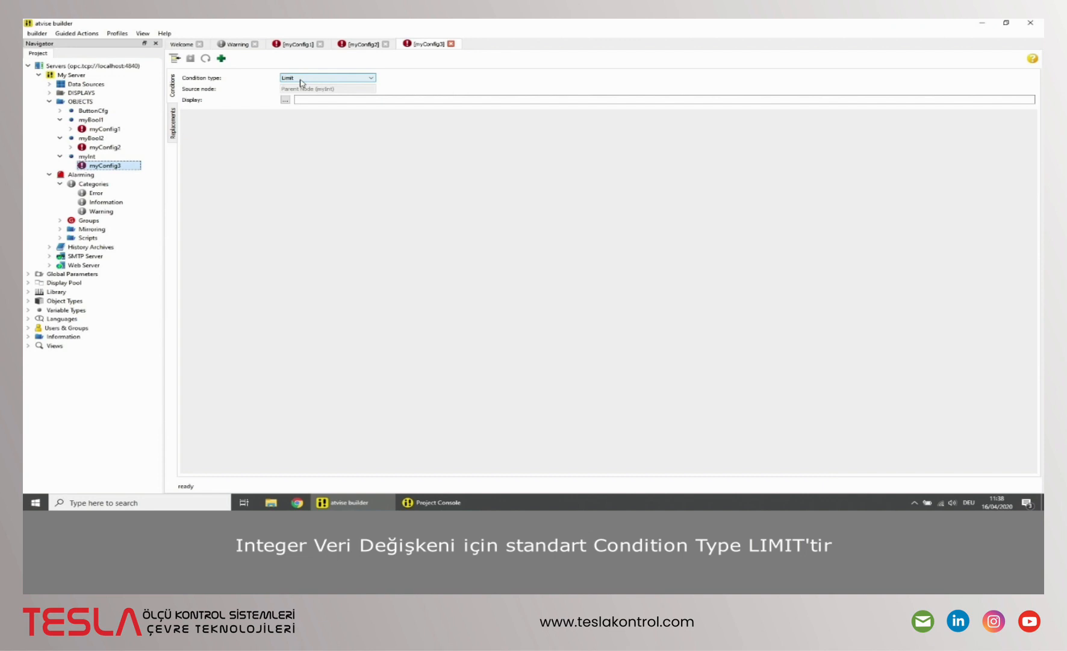
left_click(222, 59)
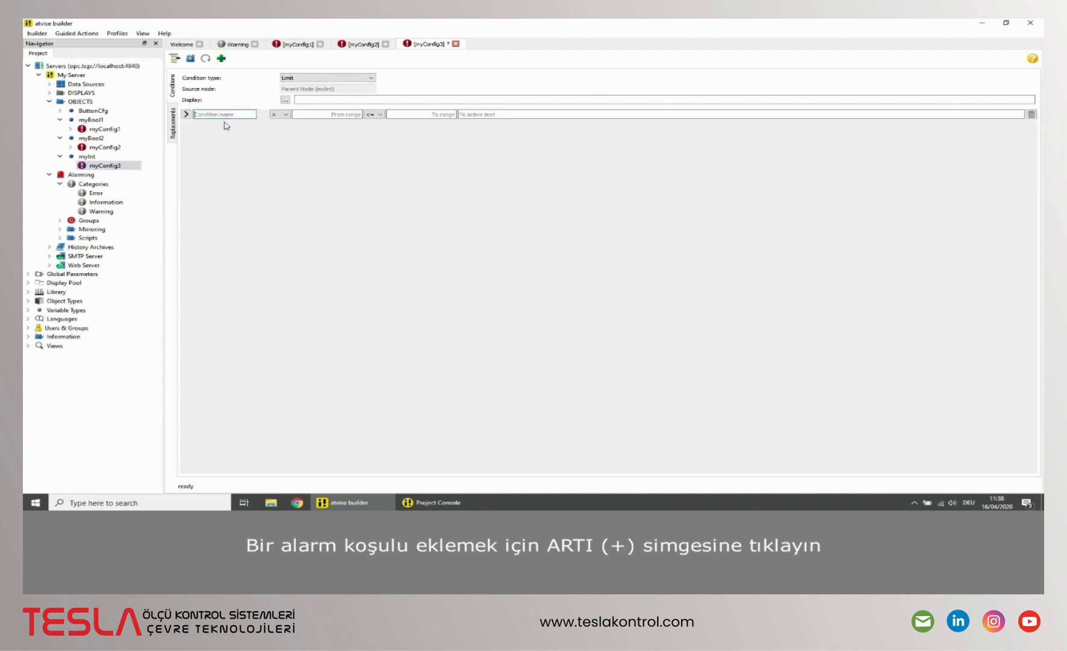
type("Temp Warning")
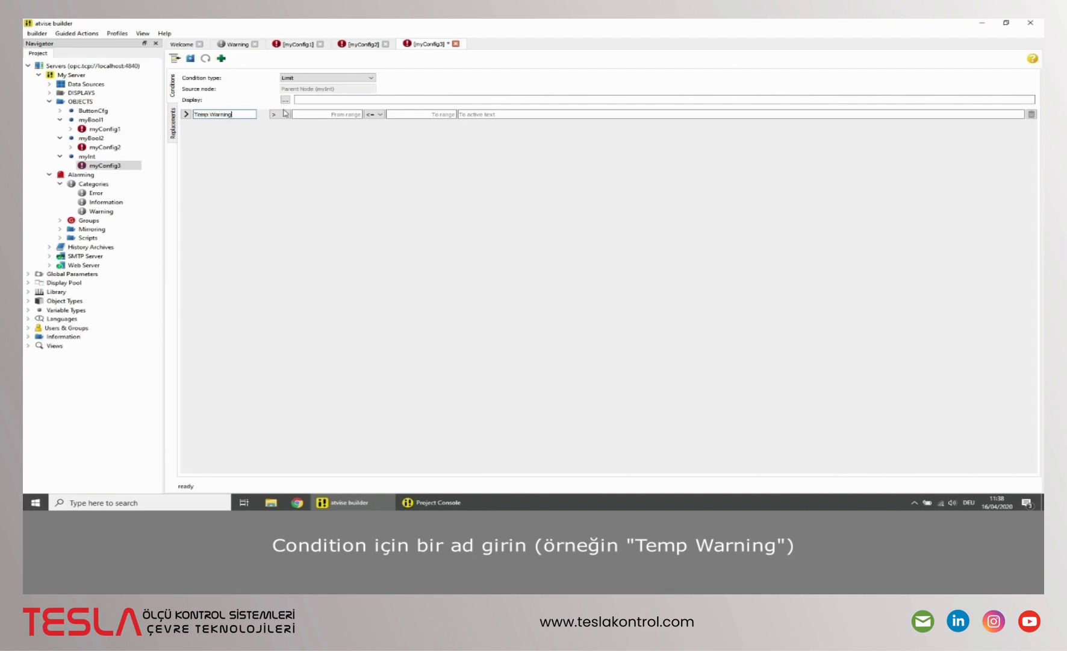
left_click(324, 114)
type("5")
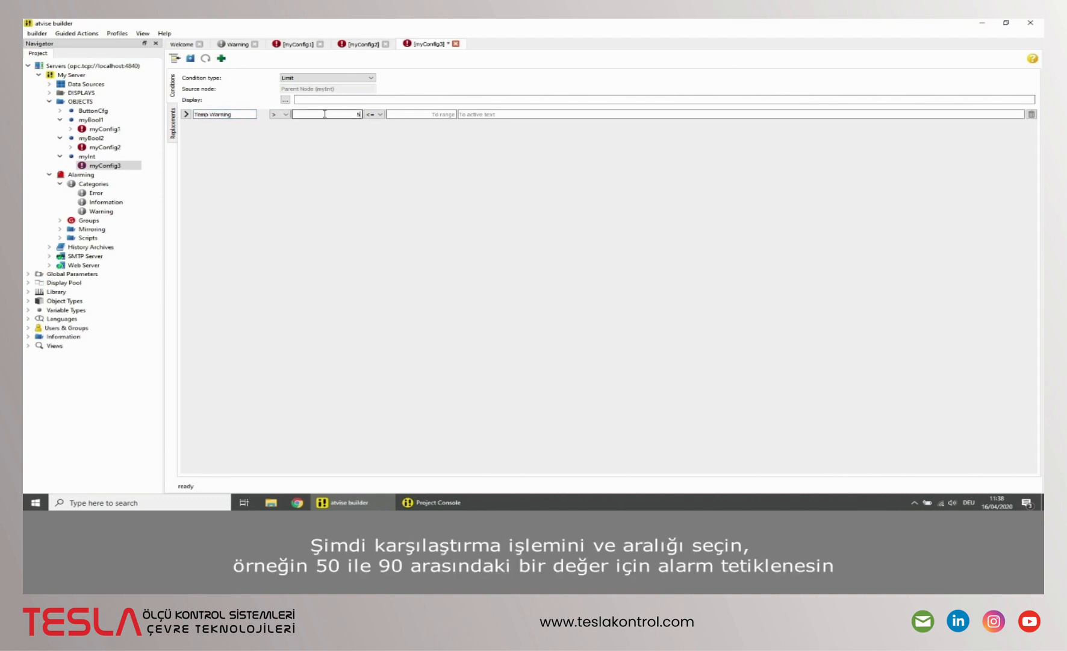
type("0")
key("Tab")
key("Tab")
type("90")
Give the Temp Warning condition the active text "Temperature Sensor 1 warning" and the category Warning (Alarming).
type("Temper")
type("ature Sensor")
type(" | warning")
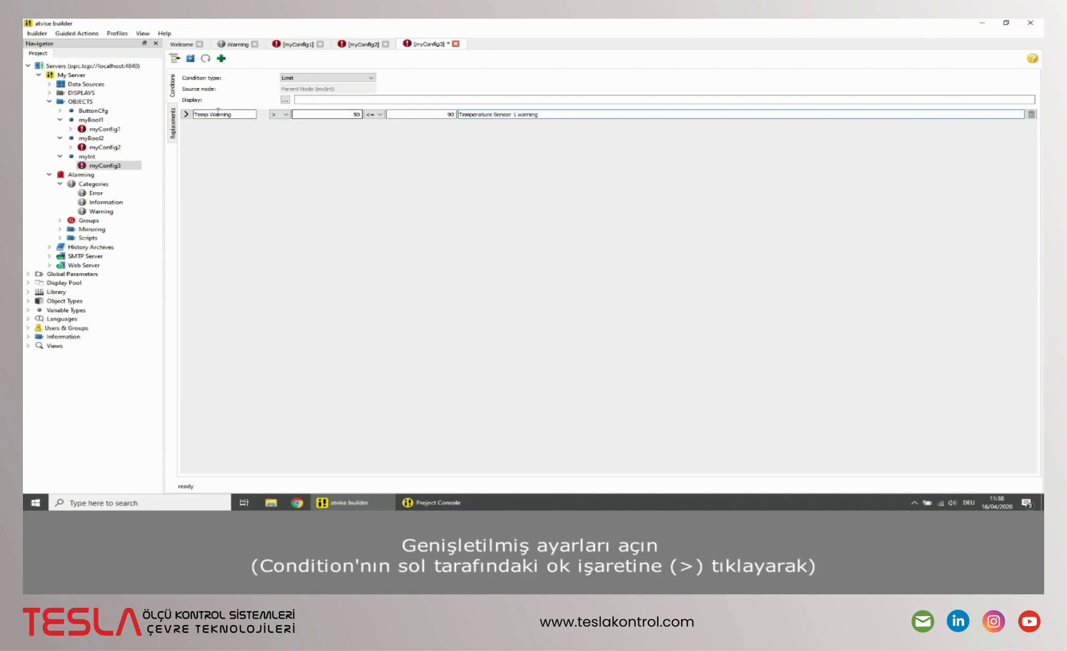
left_click(186, 114)
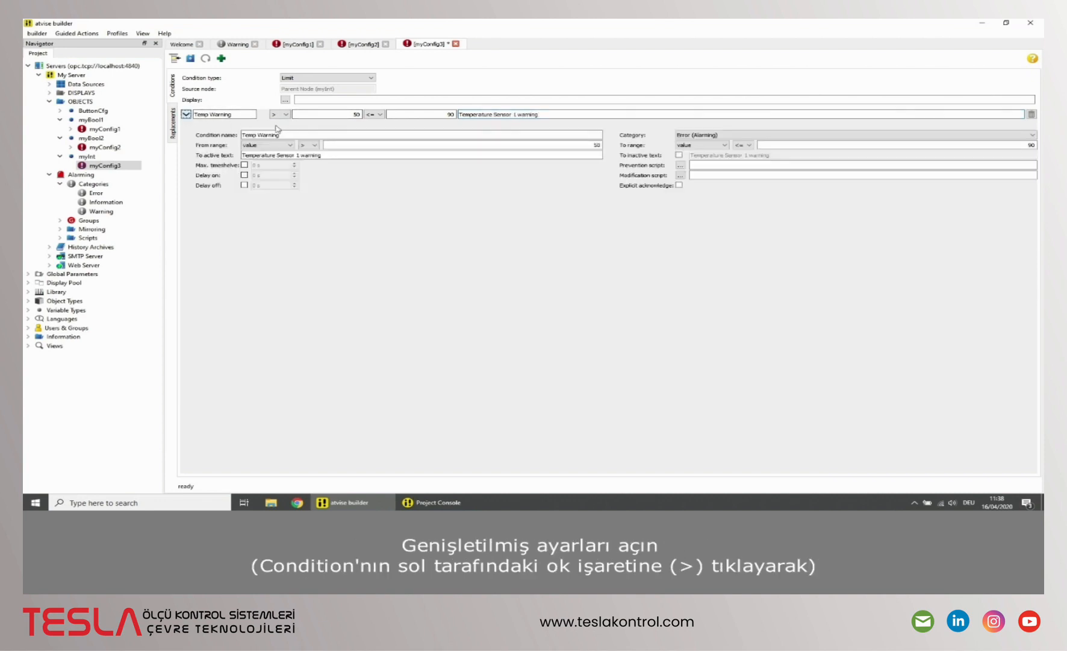
left_click(681, 137)
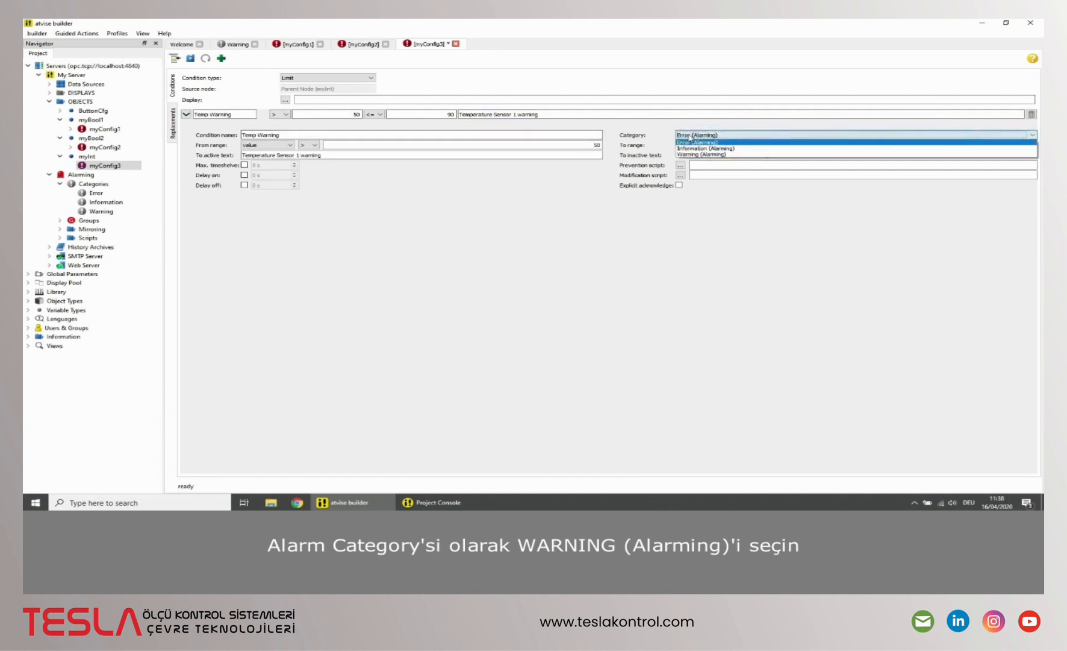
left_click(693, 155)
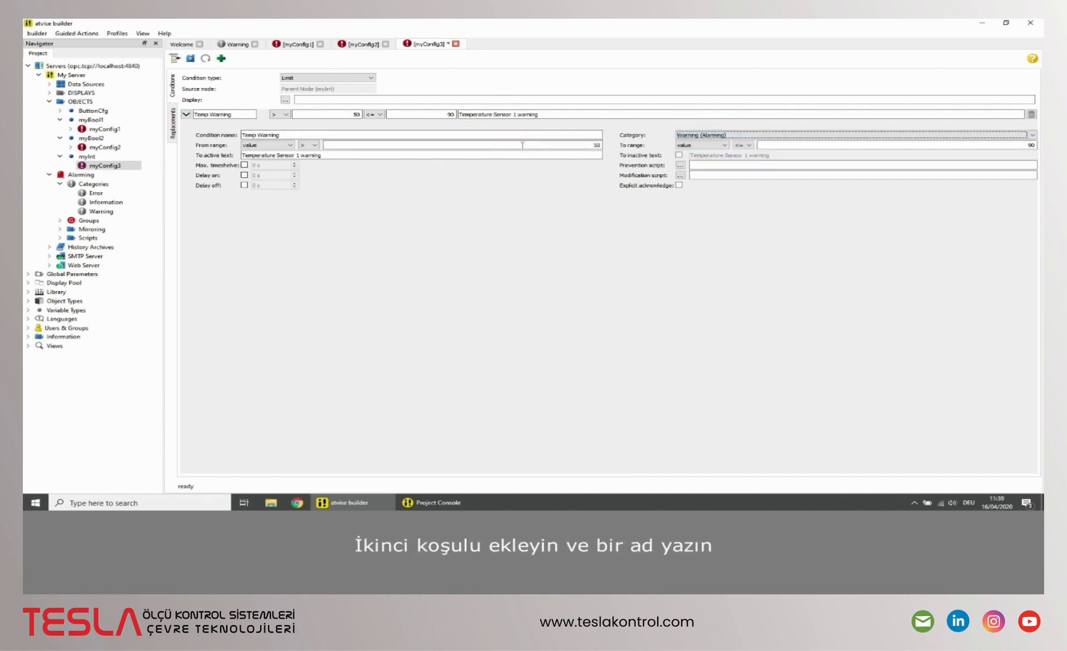
Add a "Temp Error" condition for values above 90 with active text "Temperature Sensor 1 error" and save myConfig3.
left_click(221, 58)
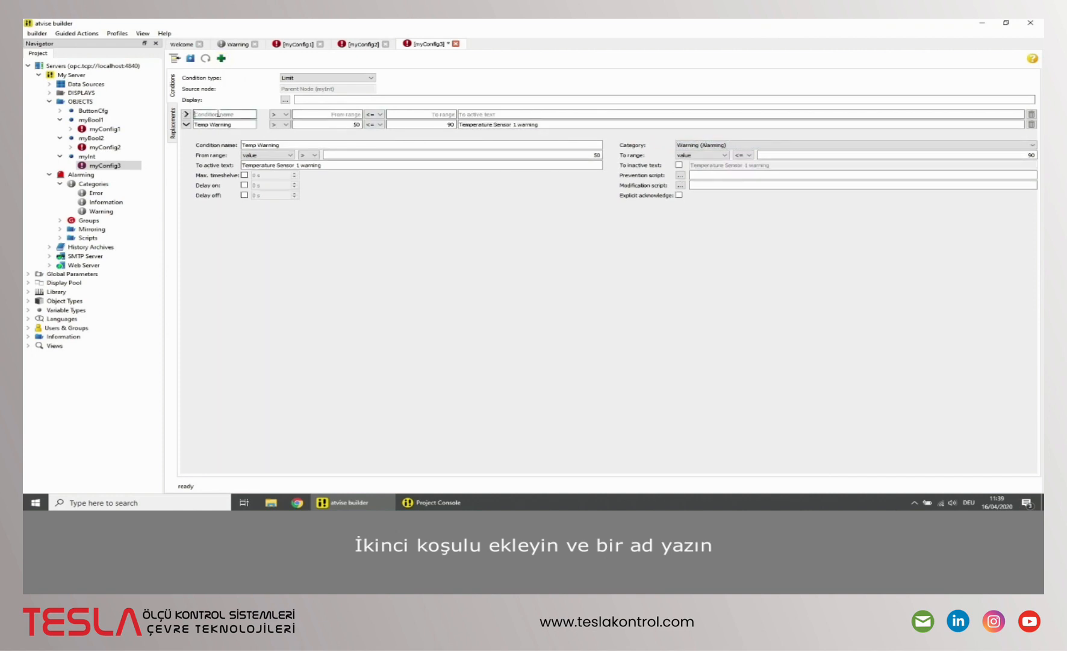
type("Temp Error")
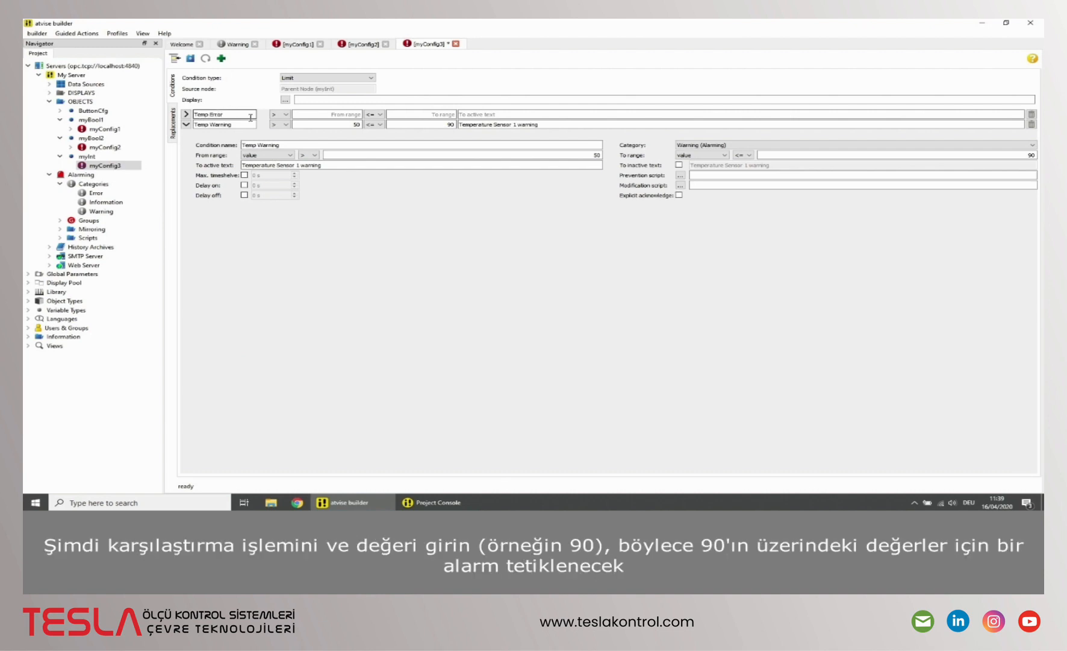
left_click(343, 115)
type("90")
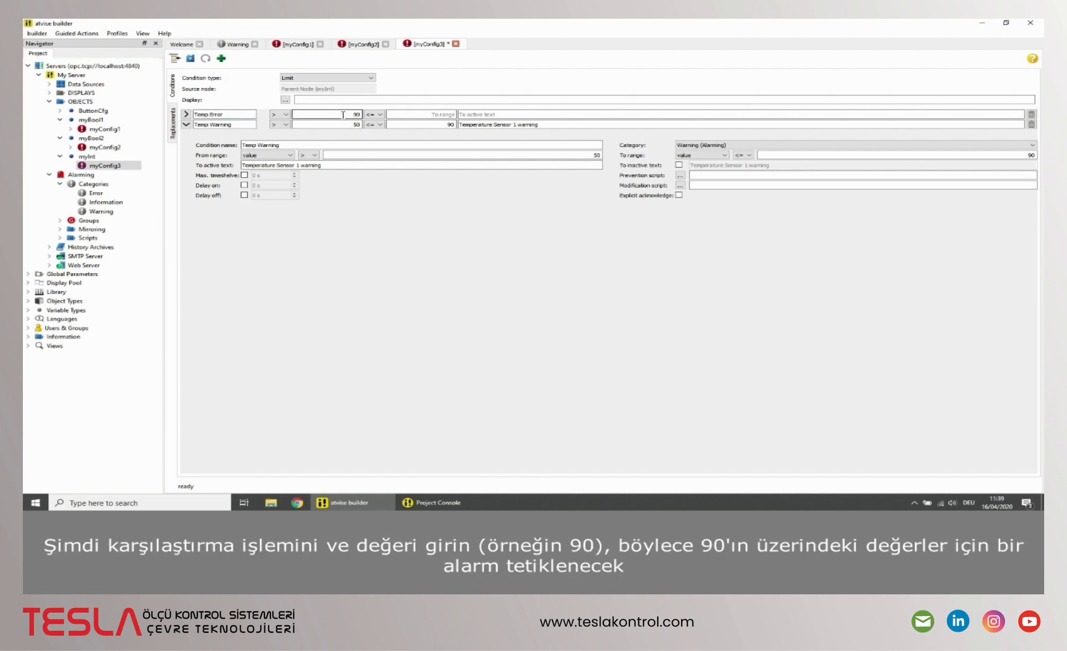
left_click(474, 114)
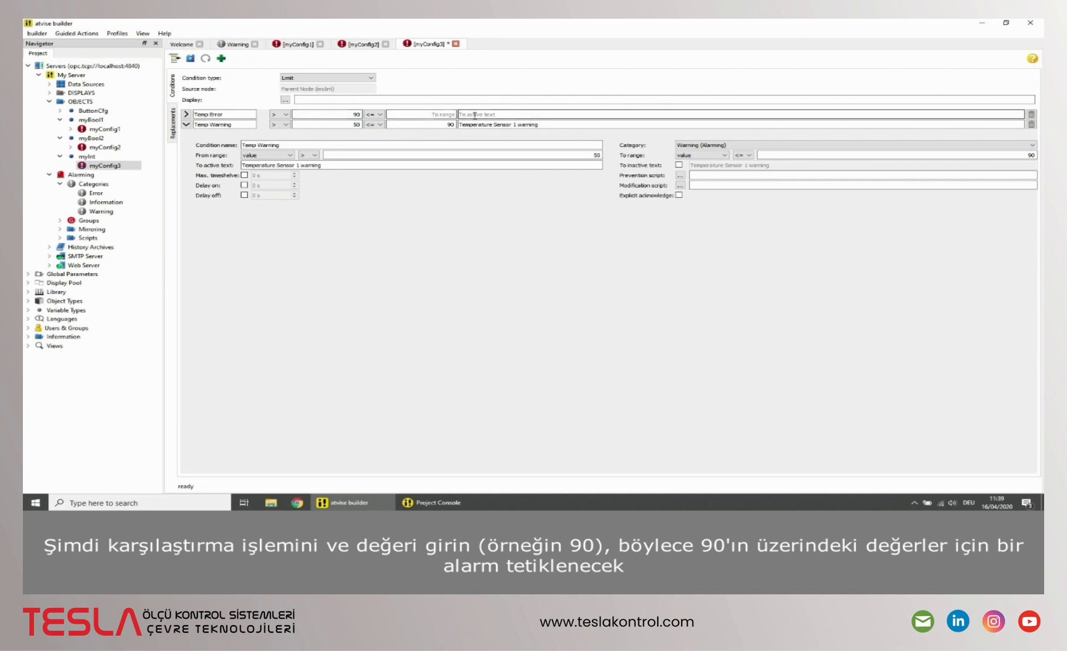
type("Temperature Sensor 1 error")
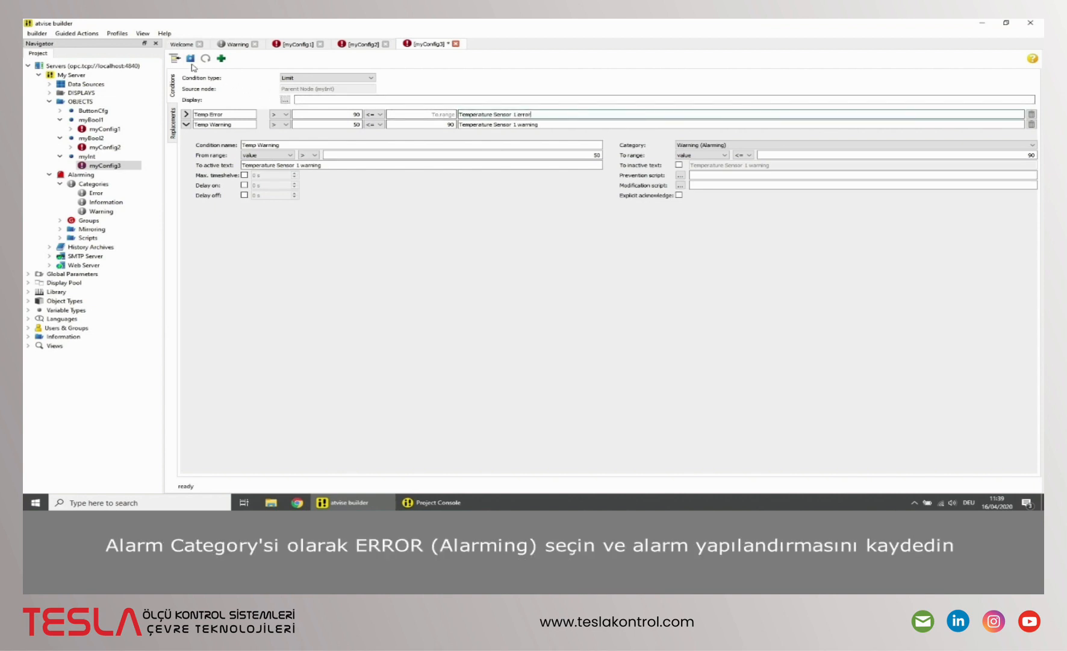
left_click(191, 59)
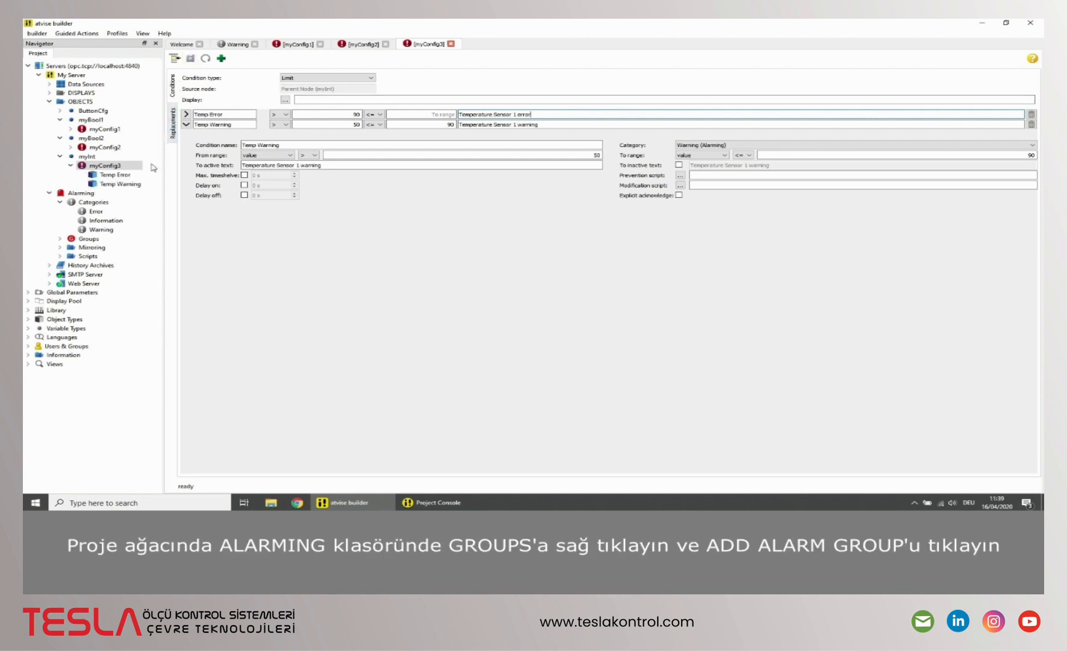
Add an alarm group named "inspection flap group" under the Alarming Groups node and open it.
left_click(89, 239)
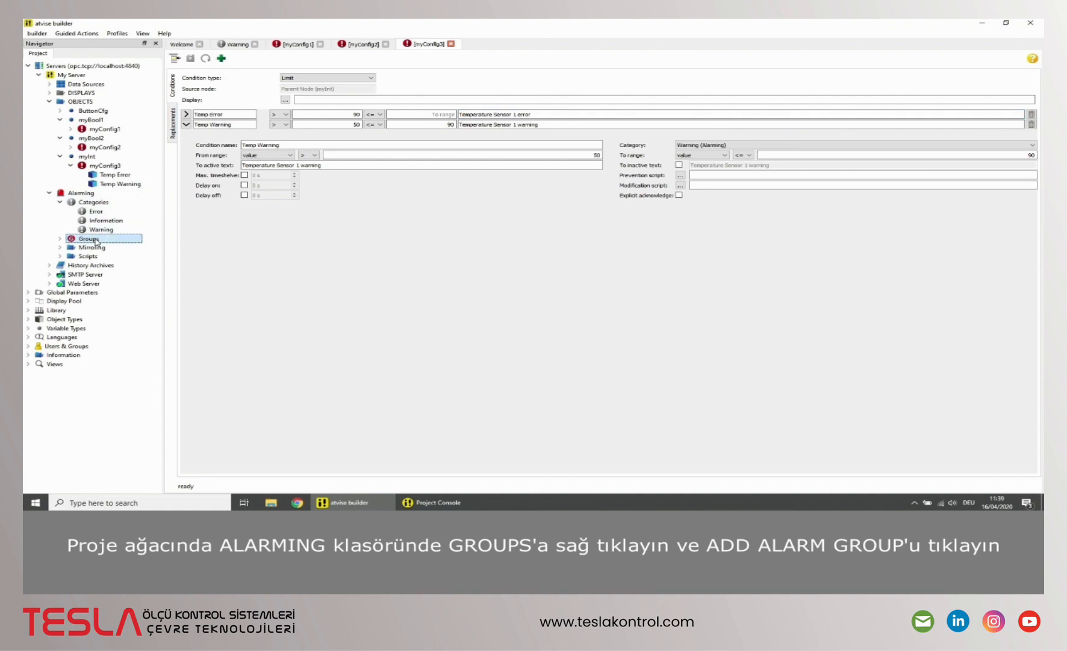
right_click(96, 241)
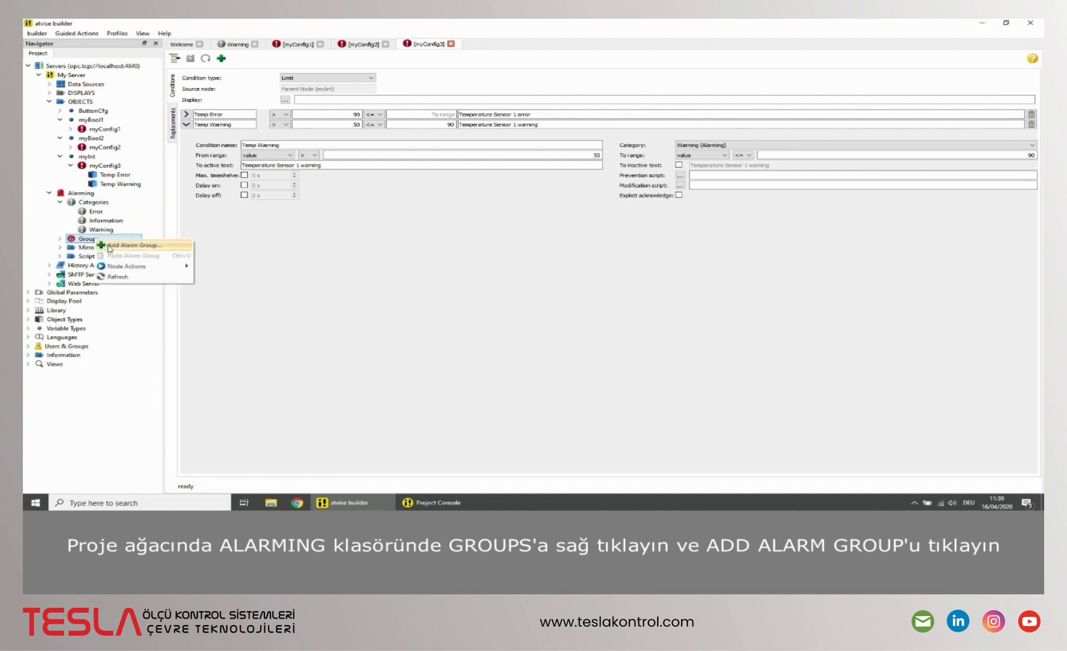
left_click(108, 246)
type("inspection flap group")
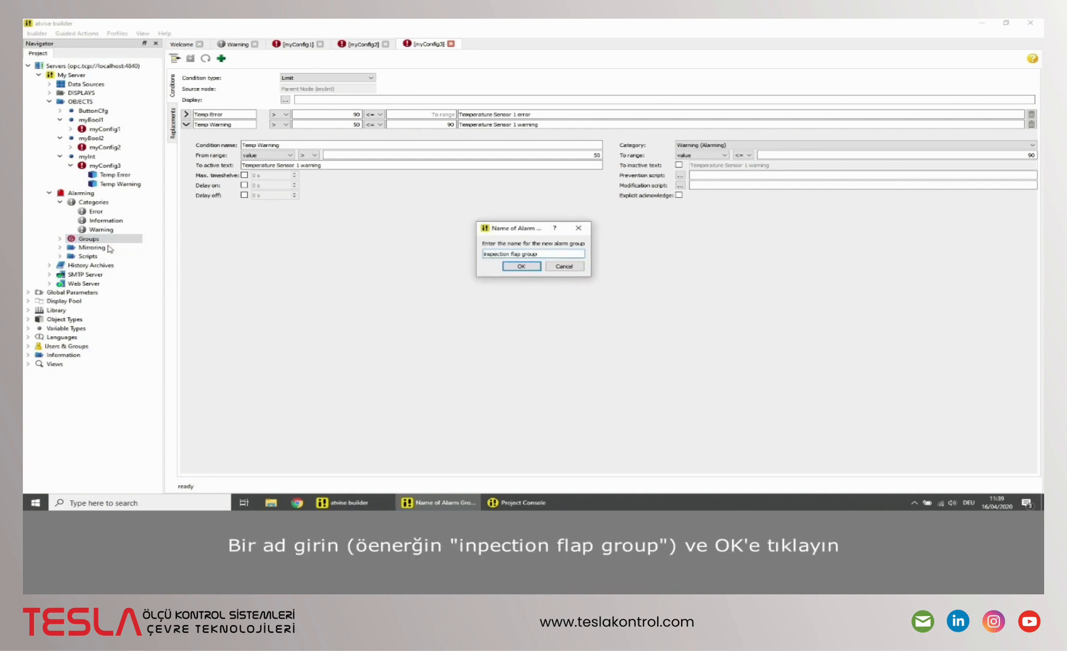
key("Return")
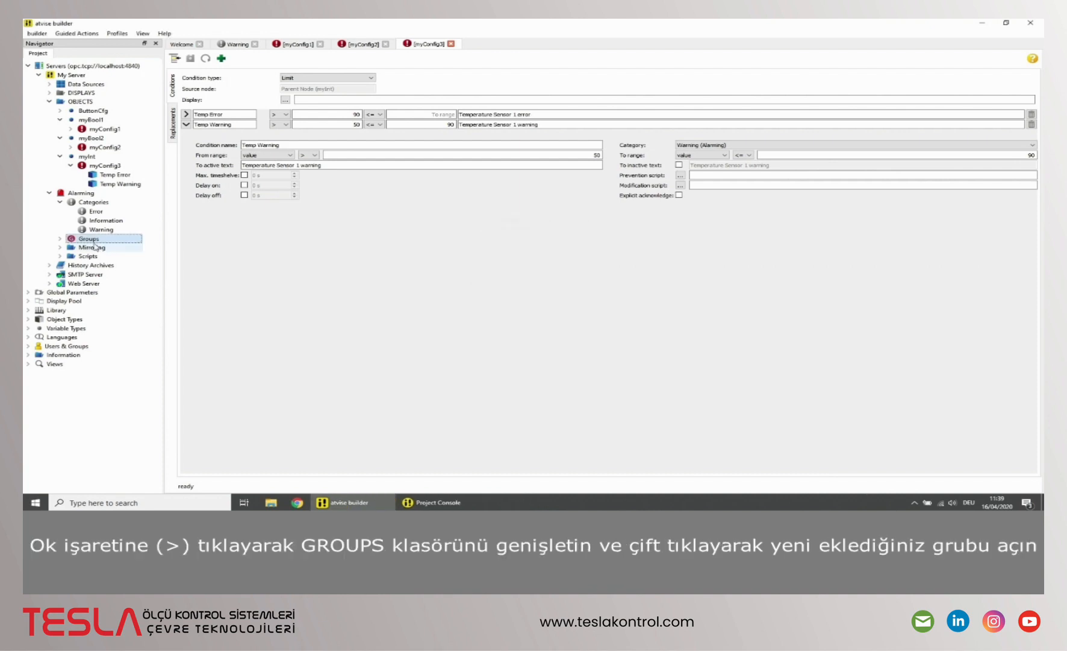
left_click(59, 240)
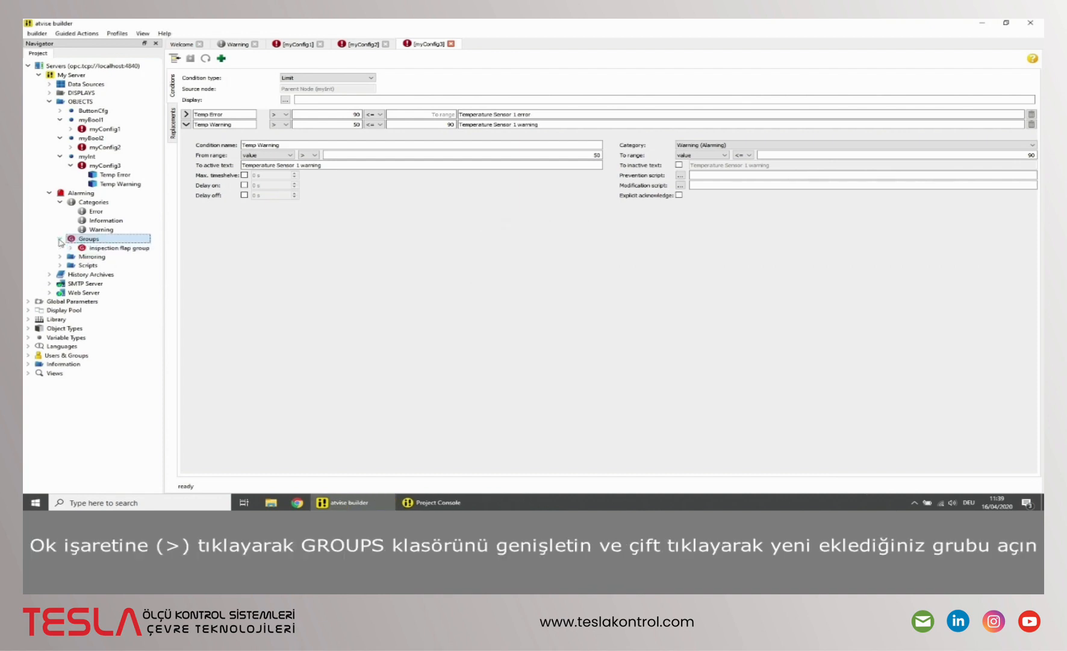
double_click(109, 249)
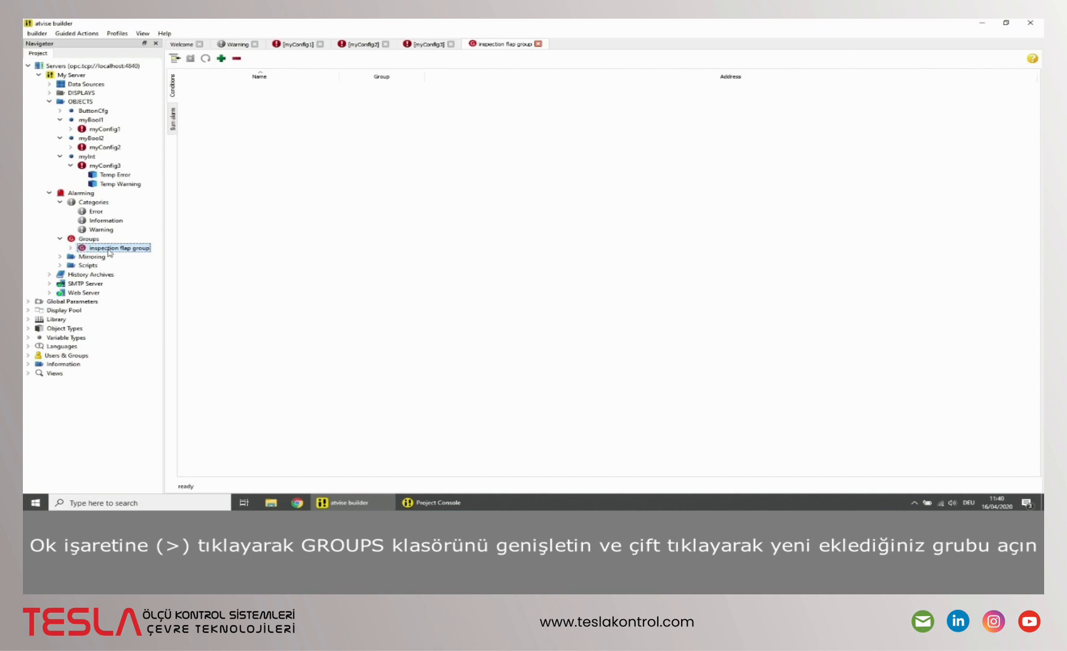
Add the "Inspection Flap open" conditions of myBool1's myConfig1 and myBool2's myConfig2 to the inspection flap group.
left_click(222, 59)
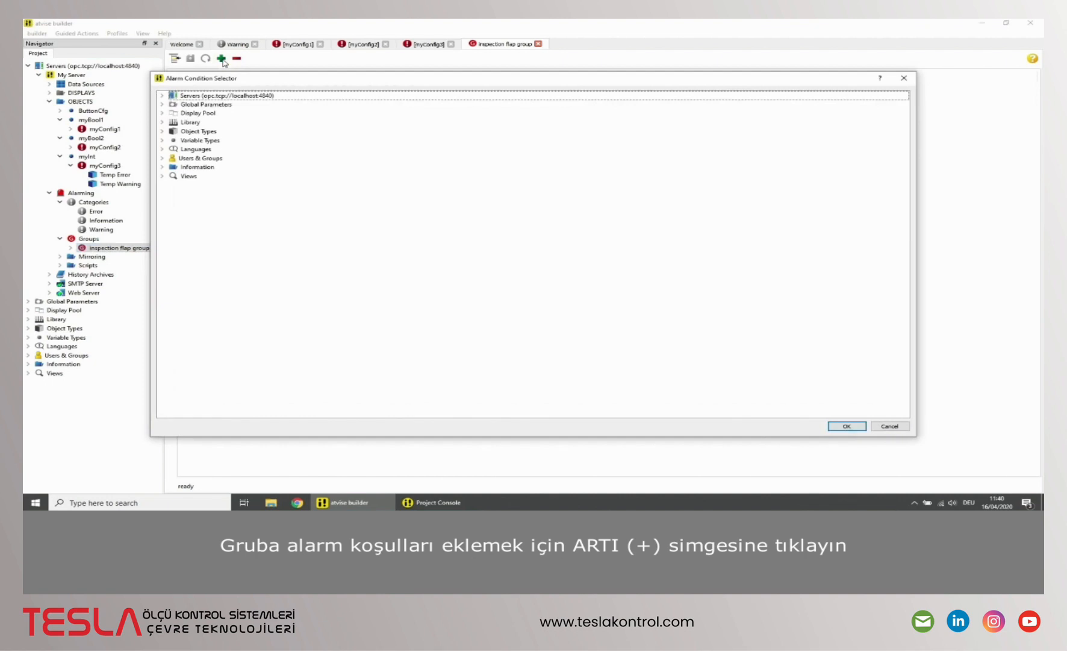
left_click(163, 96)
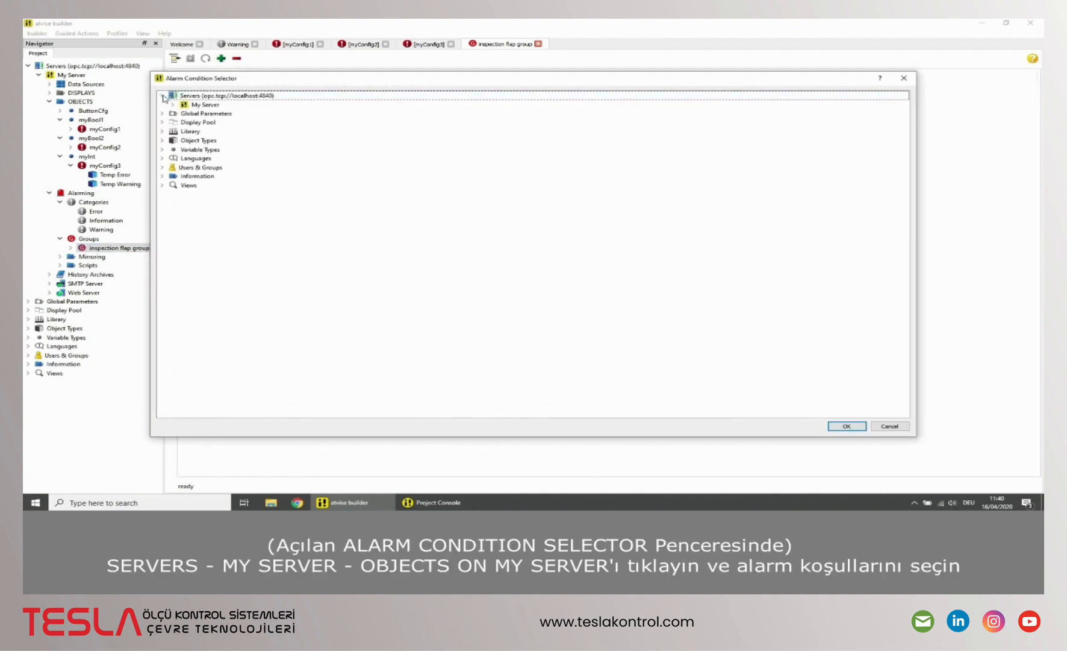
left_click(174, 105)
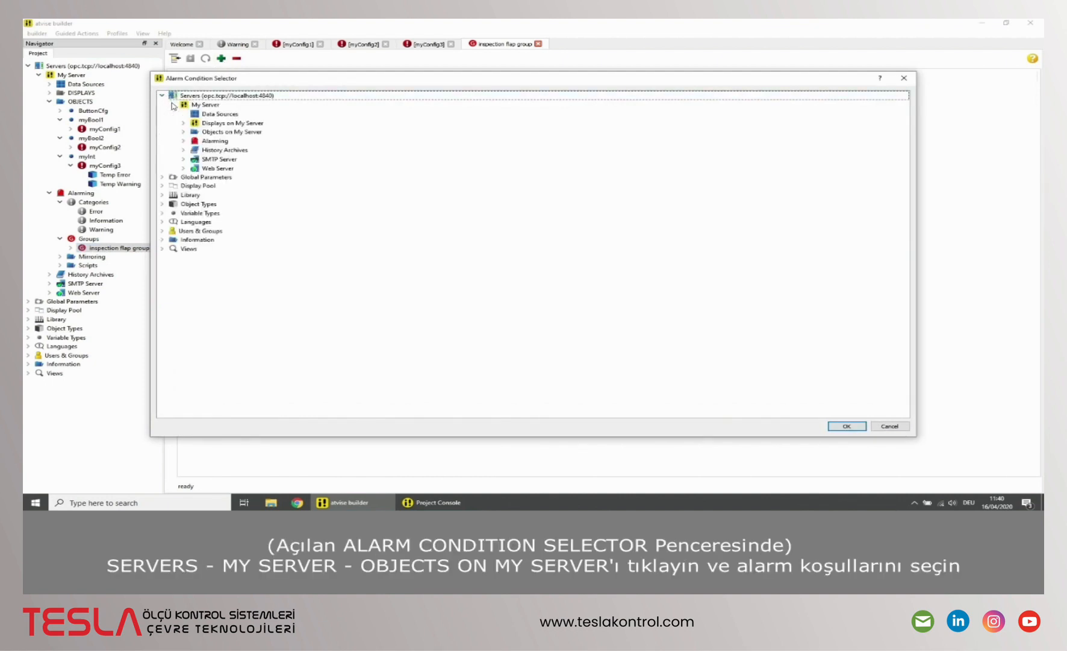
left_click(183, 132)
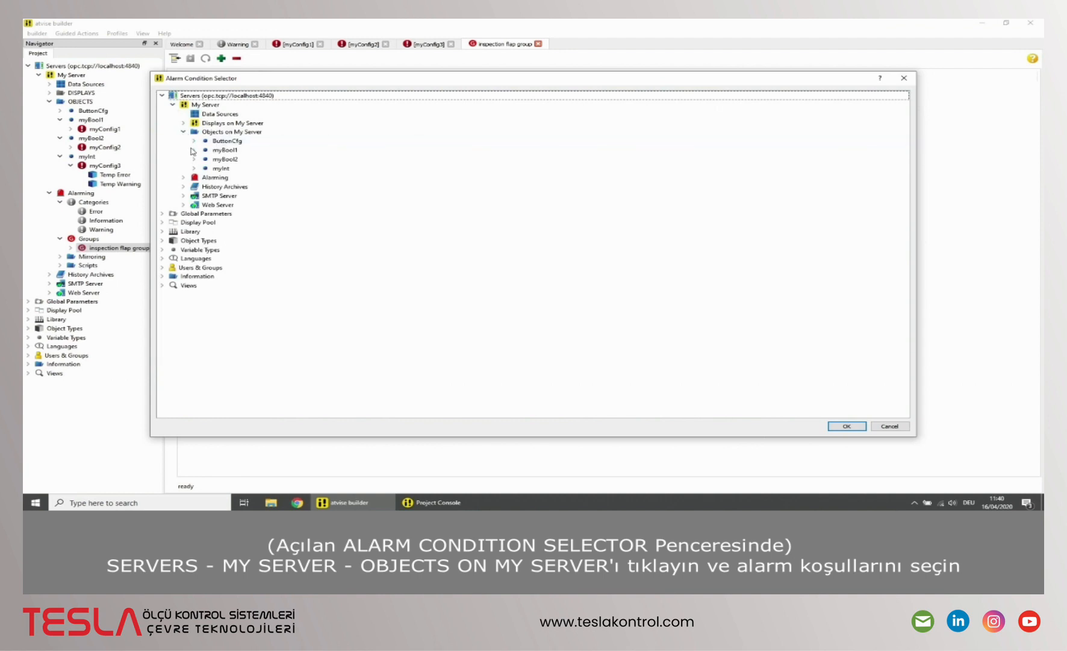
left_click(194, 150)
left_click(205, 159)
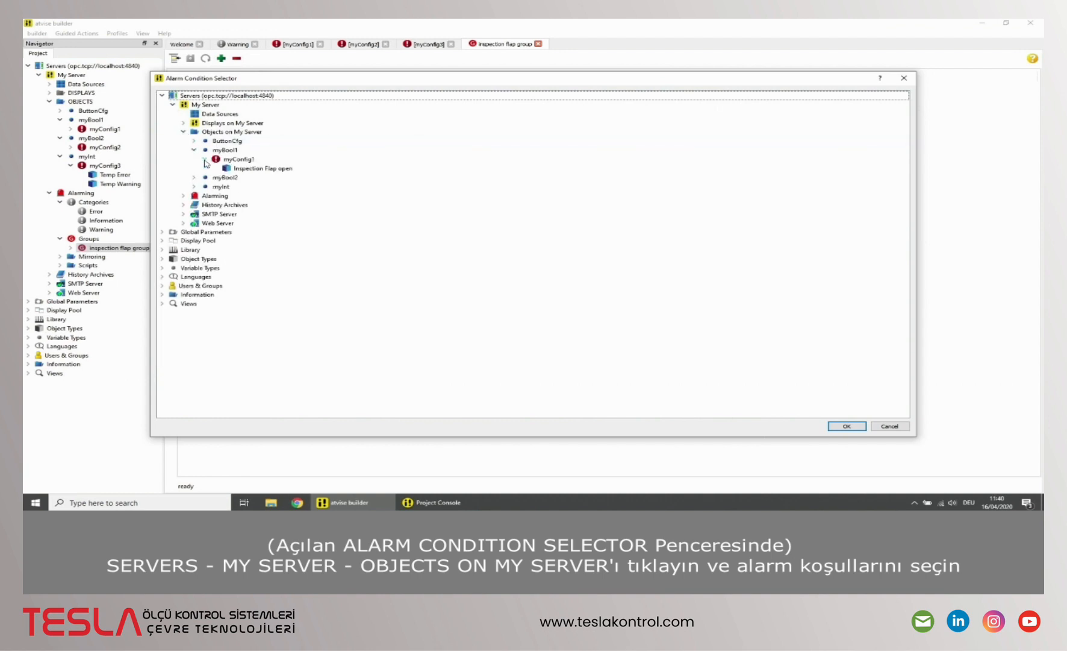
left_click(194, 177)
left_click(205, 186)
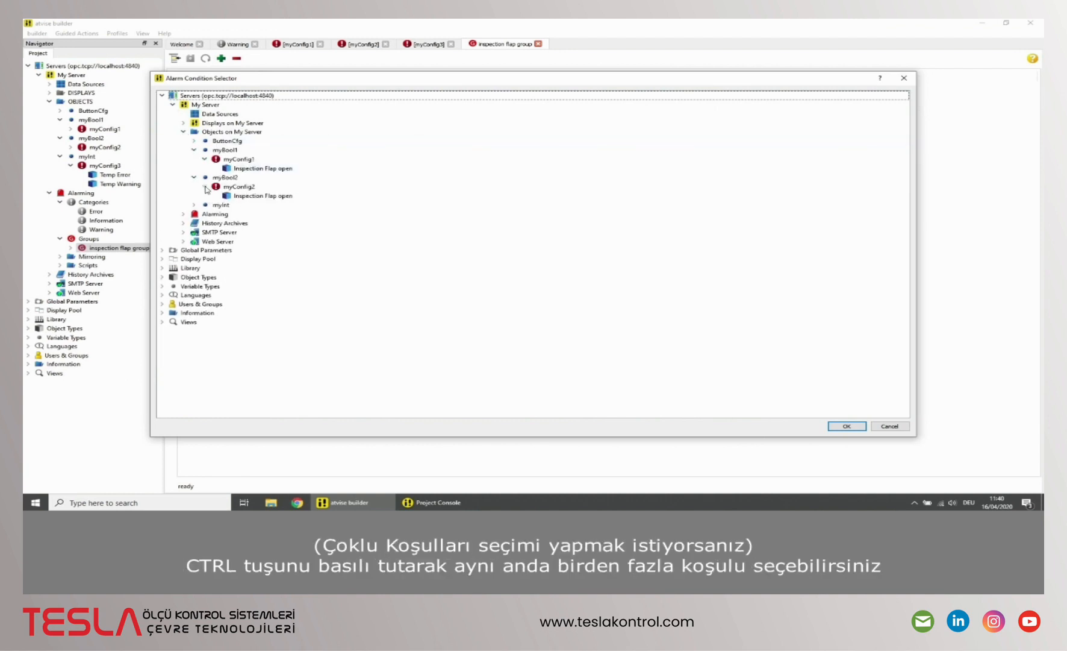
left_click(249, 169)
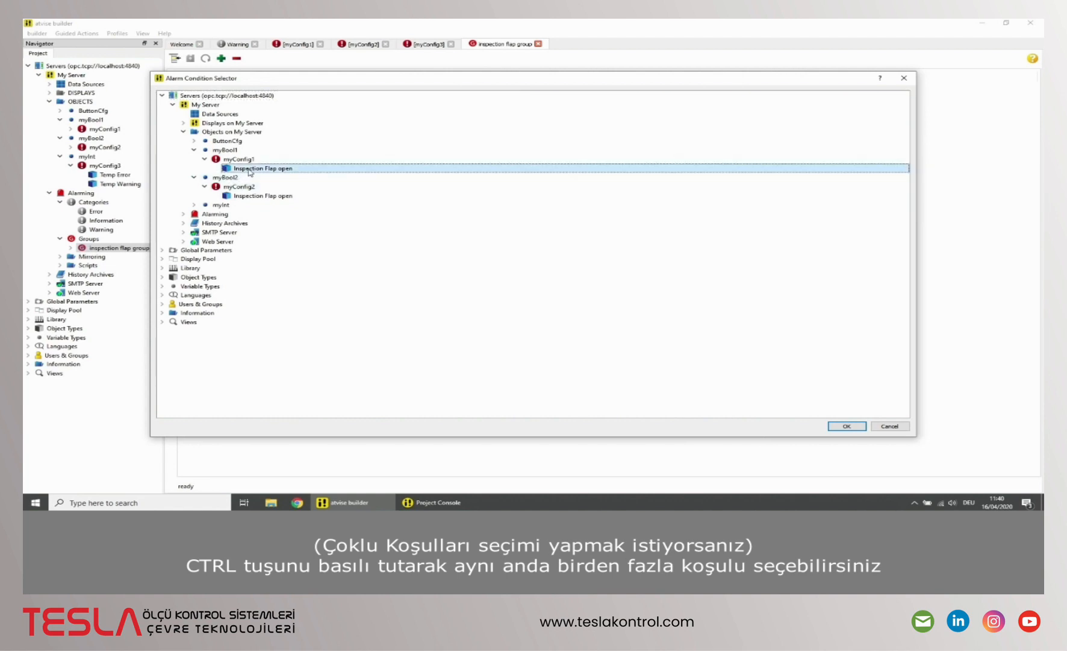
left_click(252, 196, "ctrl")
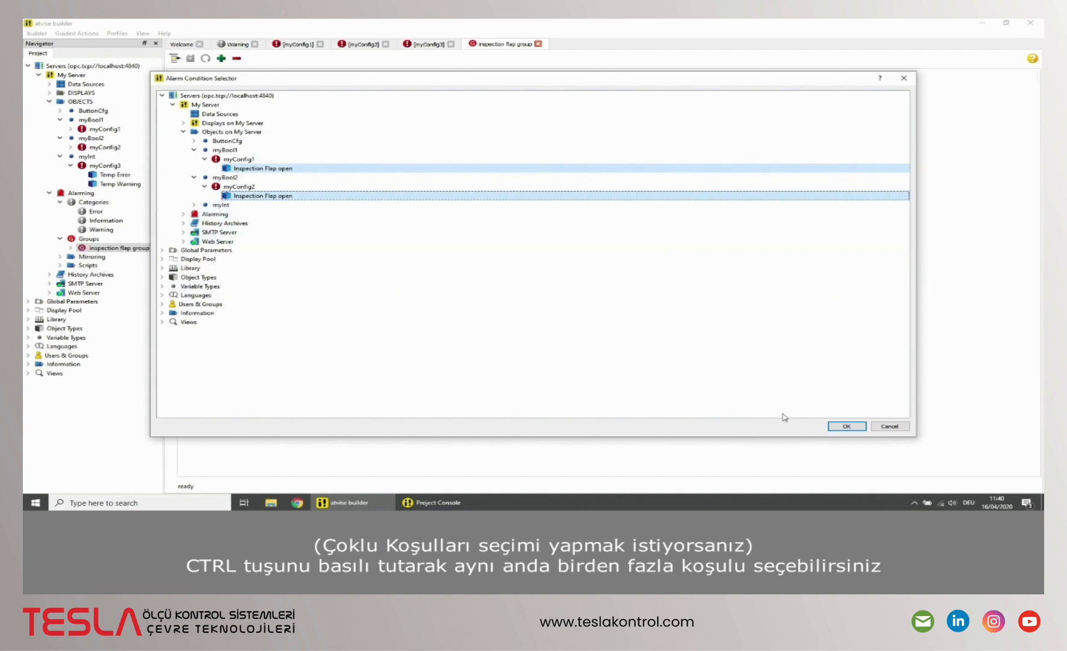
left_click(843, 426)
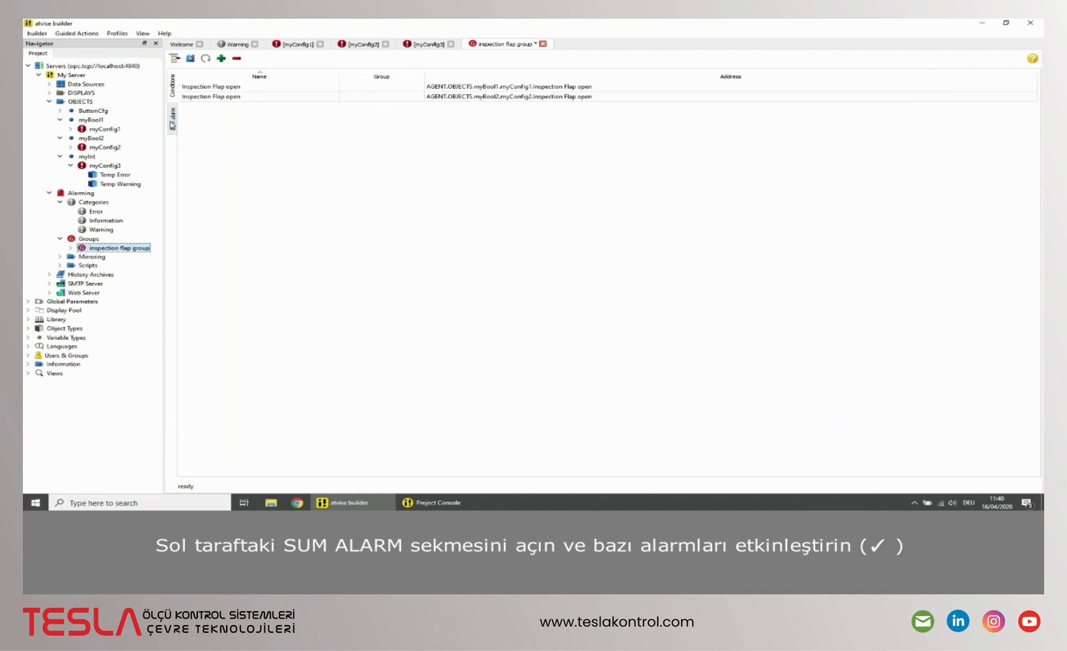
Enable the sum alarm for the inspection flap group and set its configuration name to "Inspection Flaps open".
left_click(172, 118)
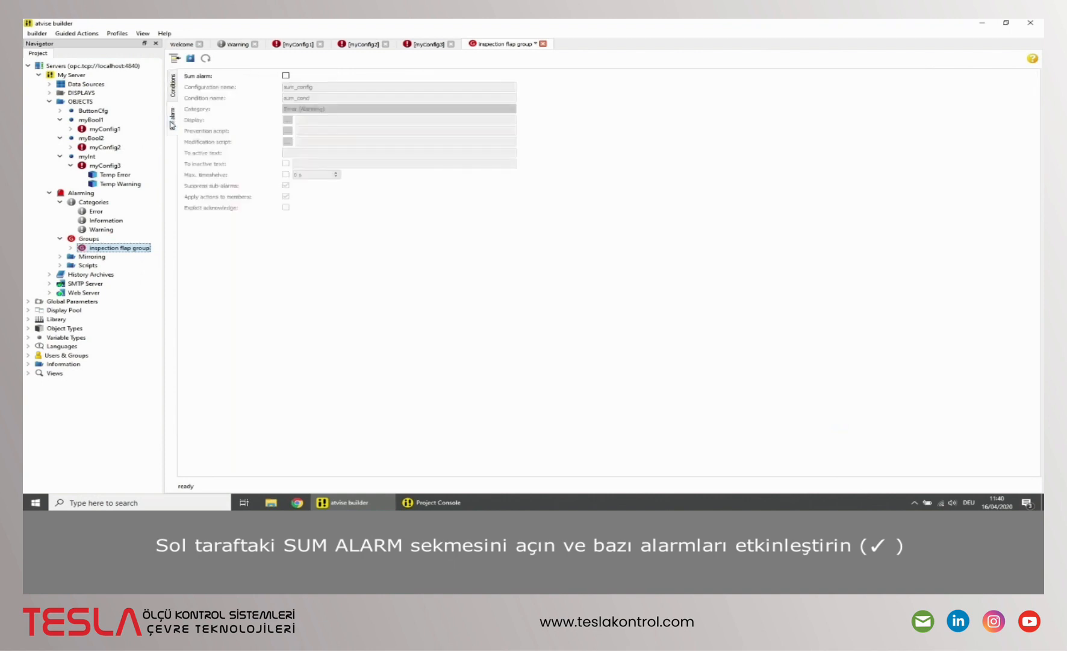
left_click(286, 76)
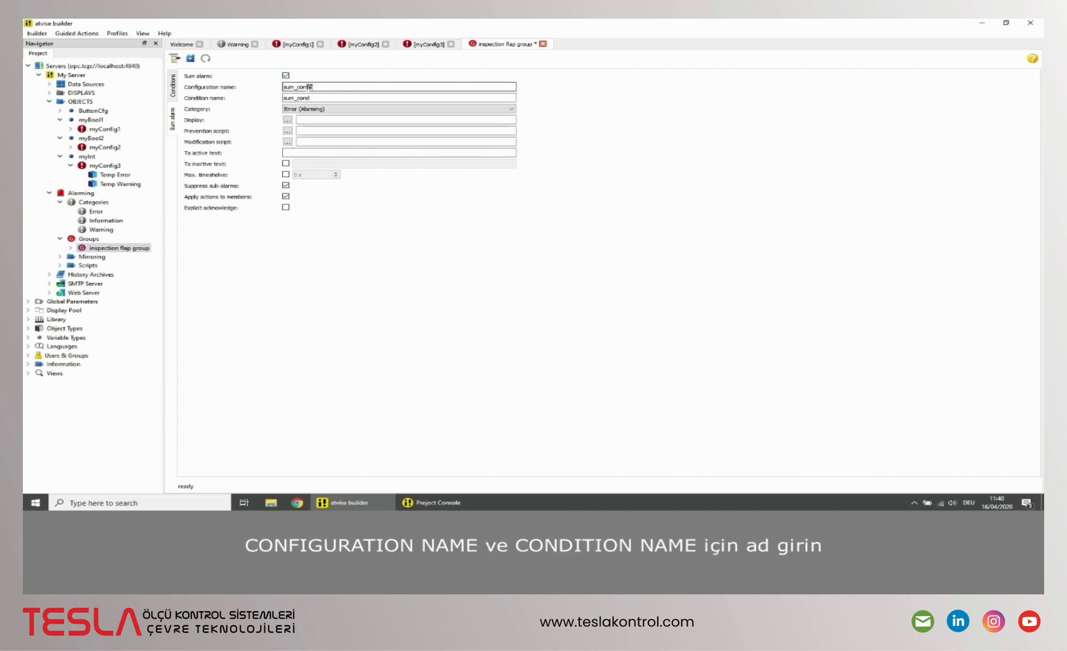
left_click_drag(312, 87, 280, 86)
type("tion Flaps open")
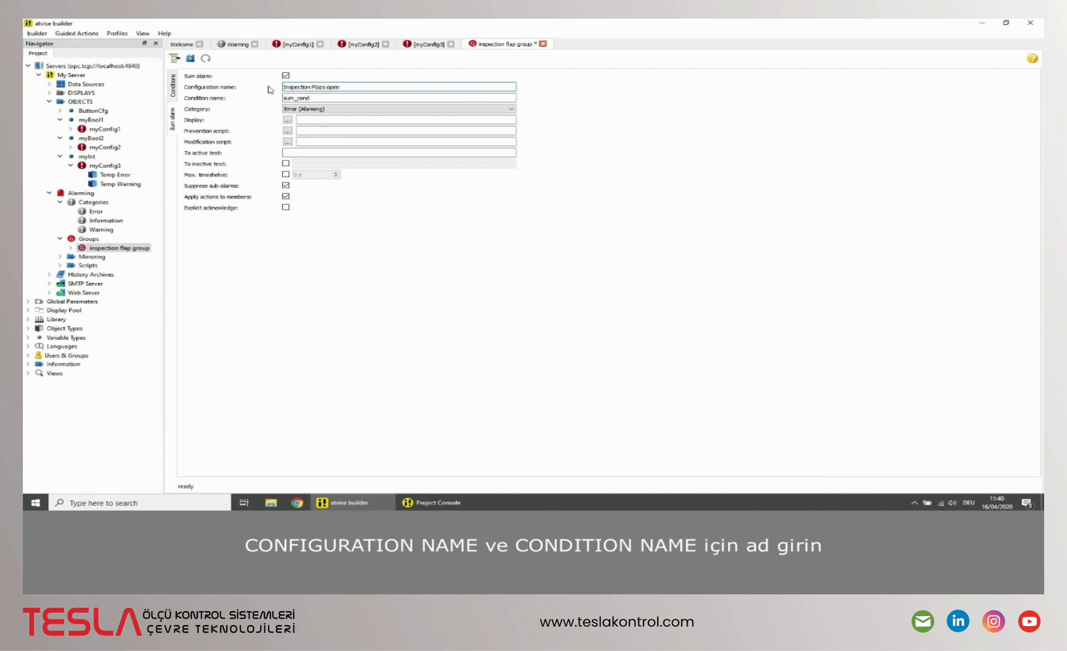
Set the sum alarm's condition name to "Inspection Flap engine 1 or 2" and save the inspection flap group.
left_click_drag(314, 97, 274, 99)
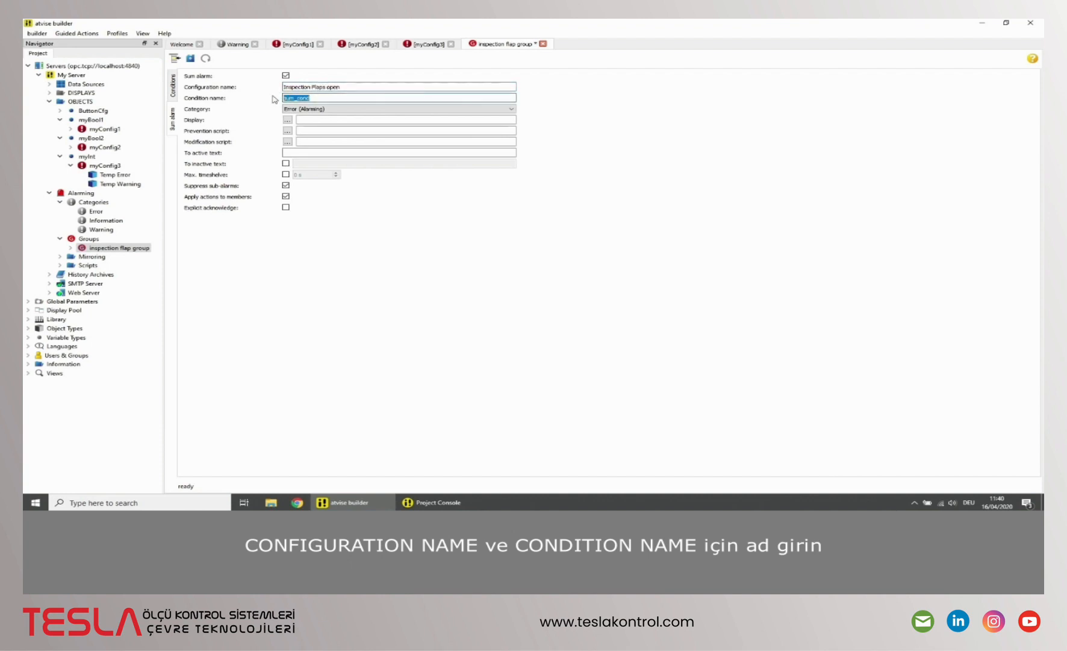
type("Inspection Flap engine 1 or 2")
left_click(190, 59)
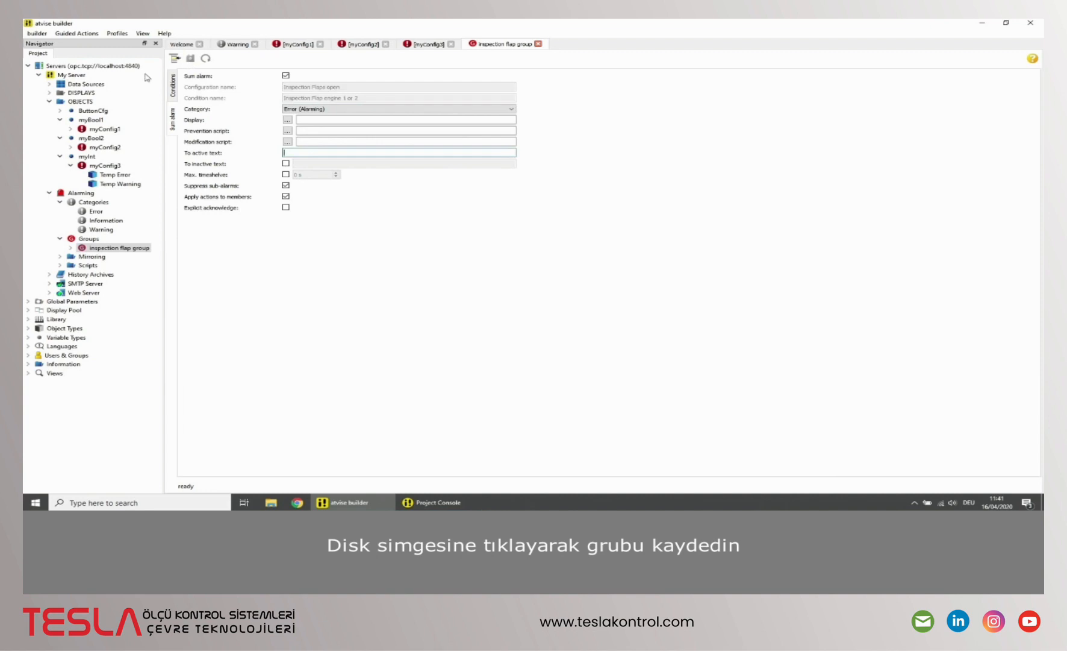
Open the Main display from My Server's DISPLAYS node for editing.
left_click(50, 93)
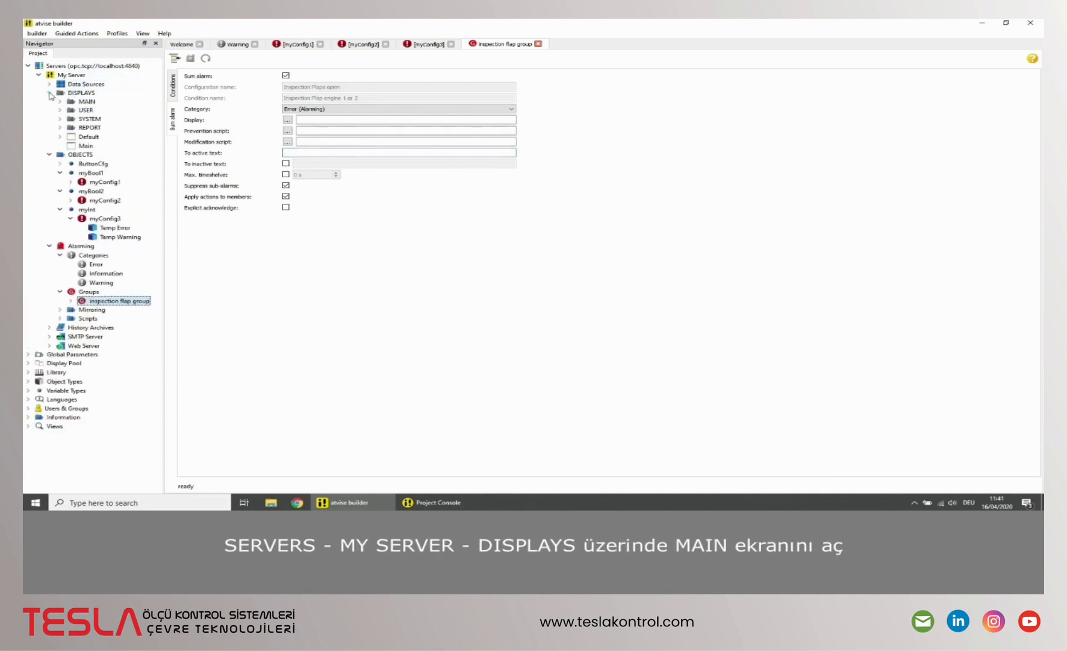
left_click(83, 146)
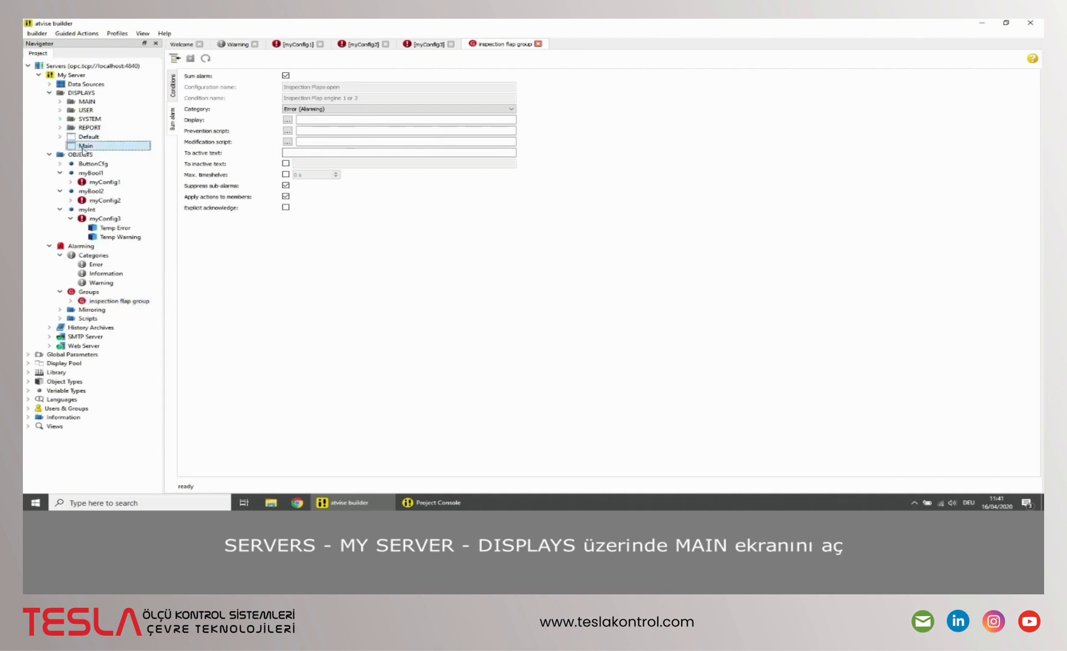
double_click(82, 146)
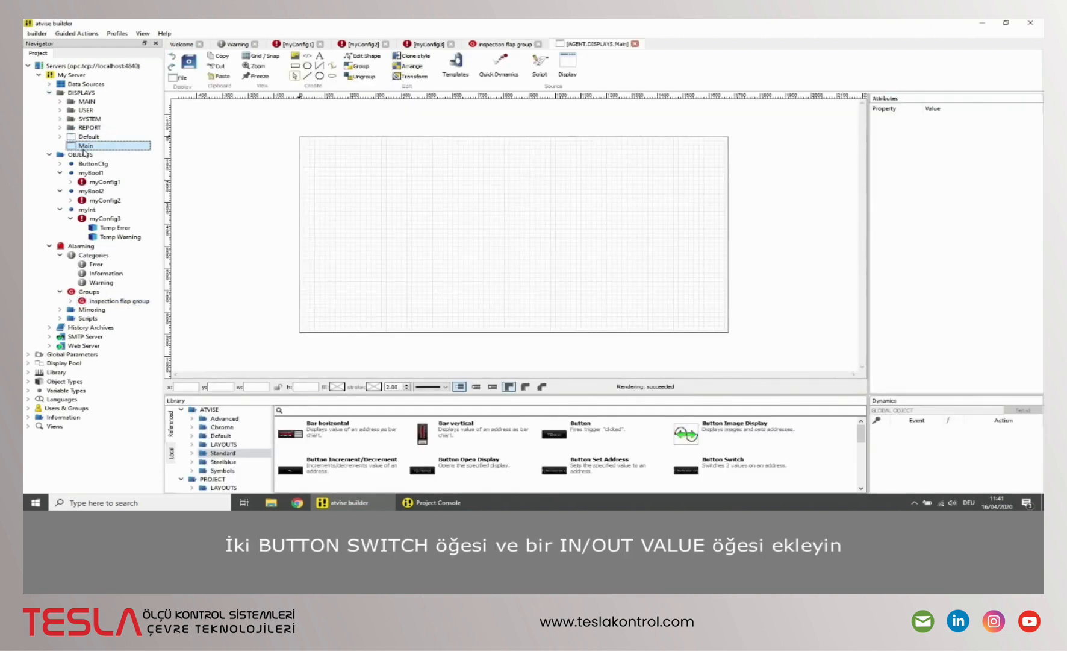
Add two Button Switch elements and one In/Out Value element from the Advanced library in a row near the Main display's upper-left corner.
left_click(230, 420)
scroll(310, 430, "down", 2)
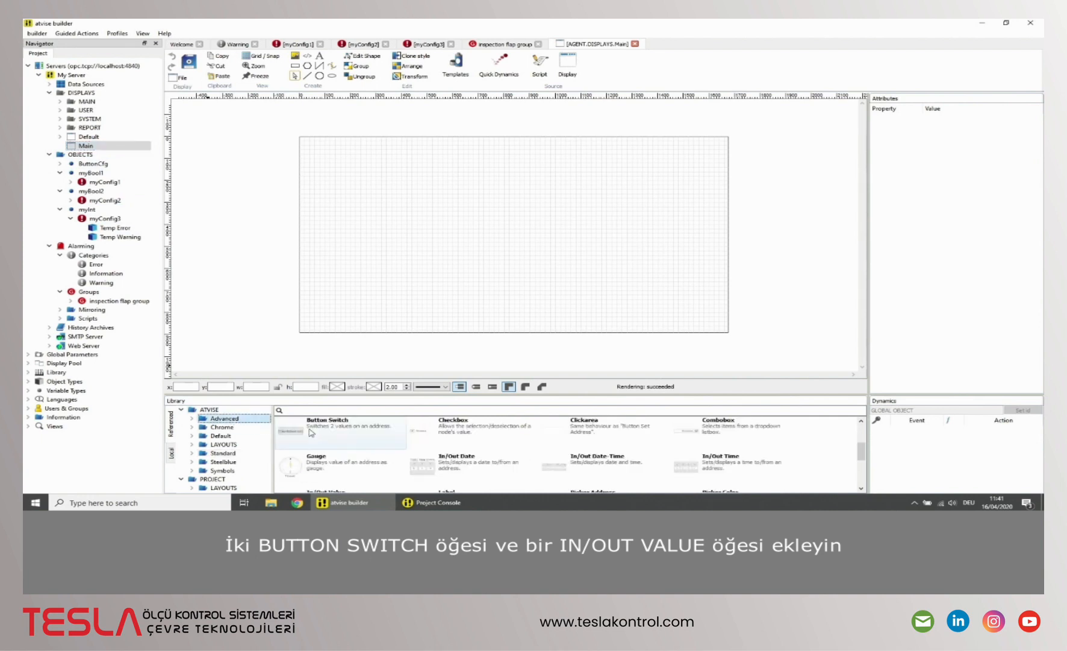
left_click_drag(311, 432, 379, 168)
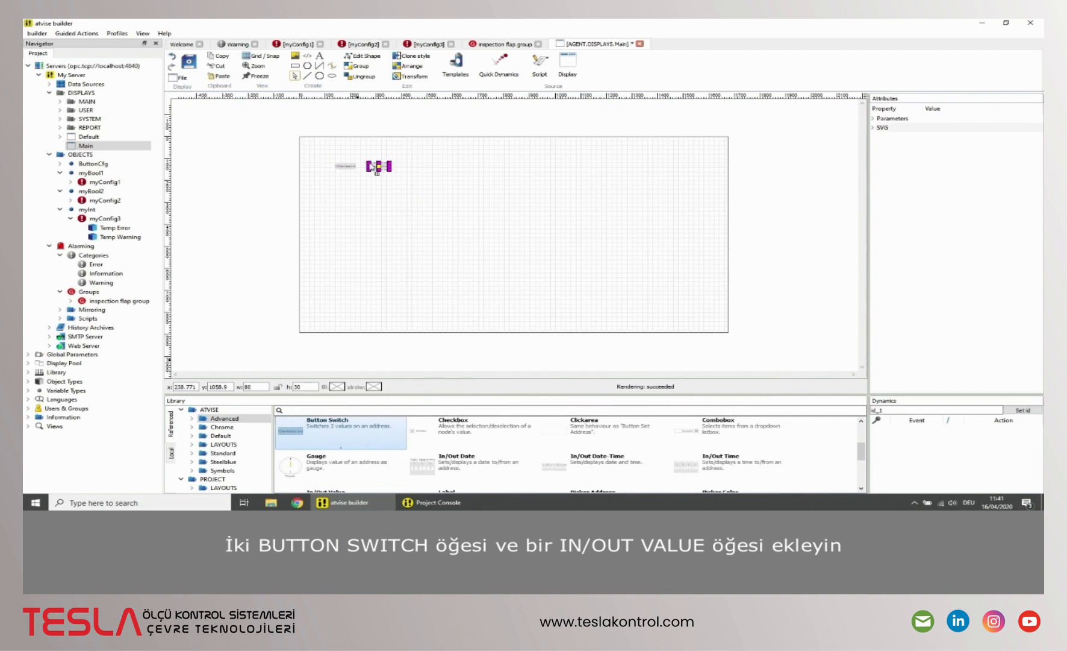
scroll(358, 431, "down", 2)
left_click_drag(355, 437, 404, 168)
Set the base parameter of the first Button Switch to the myBool1 object.
left_click(351, 169)
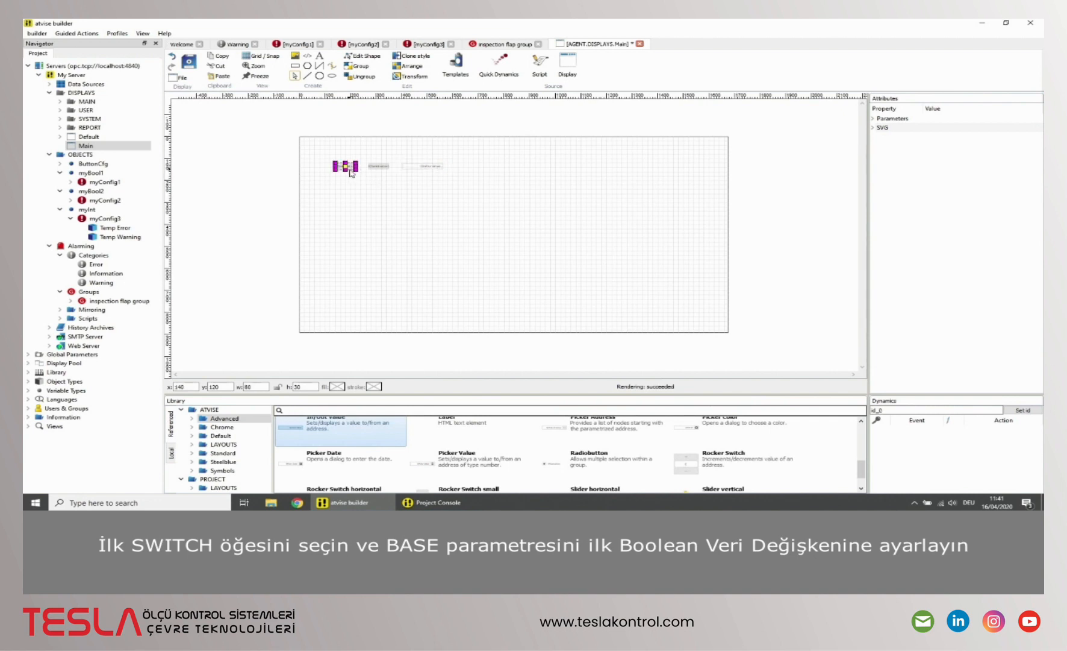
left_click(873, 119)
left_click(926, 128)
left_click(929, 128)
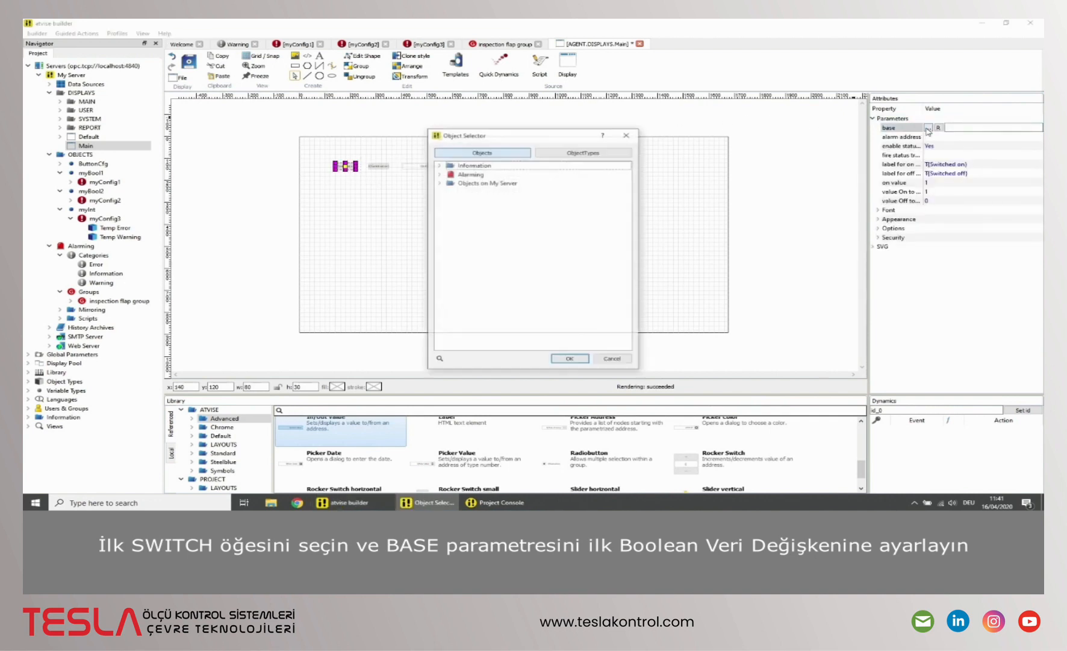
left_click(438, 183)
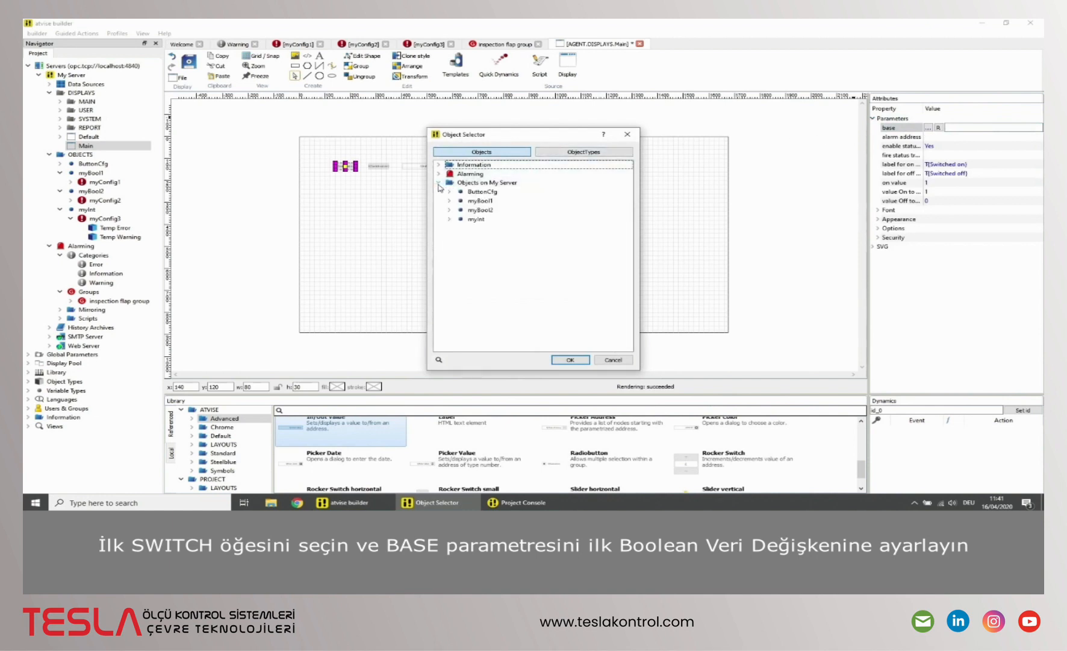
left_click(474, 201)
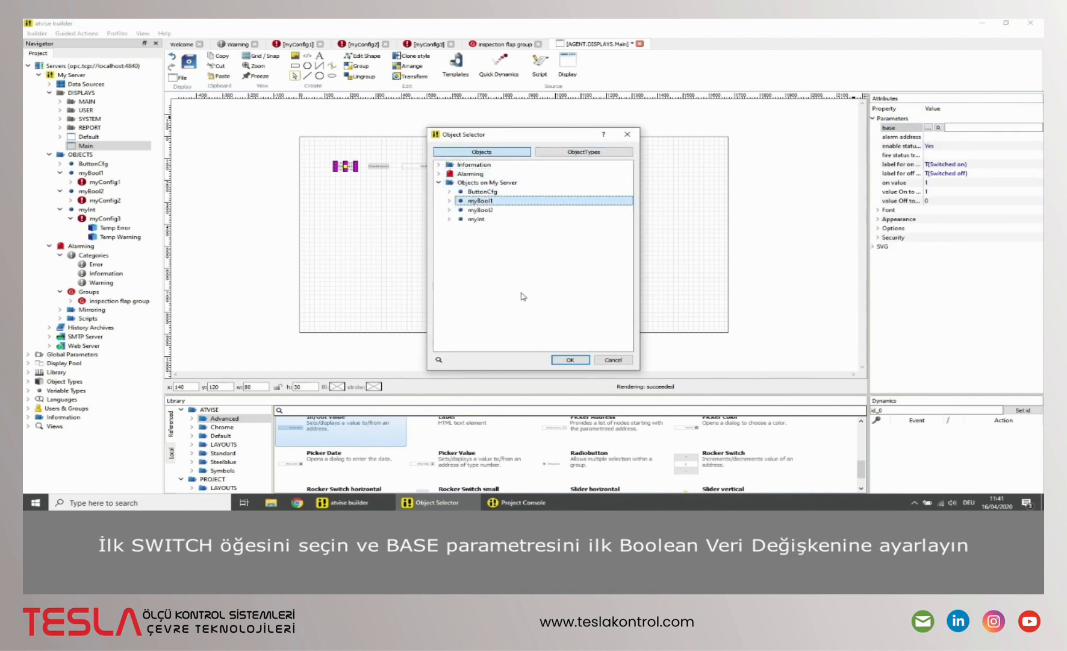
left_click(562, 359)
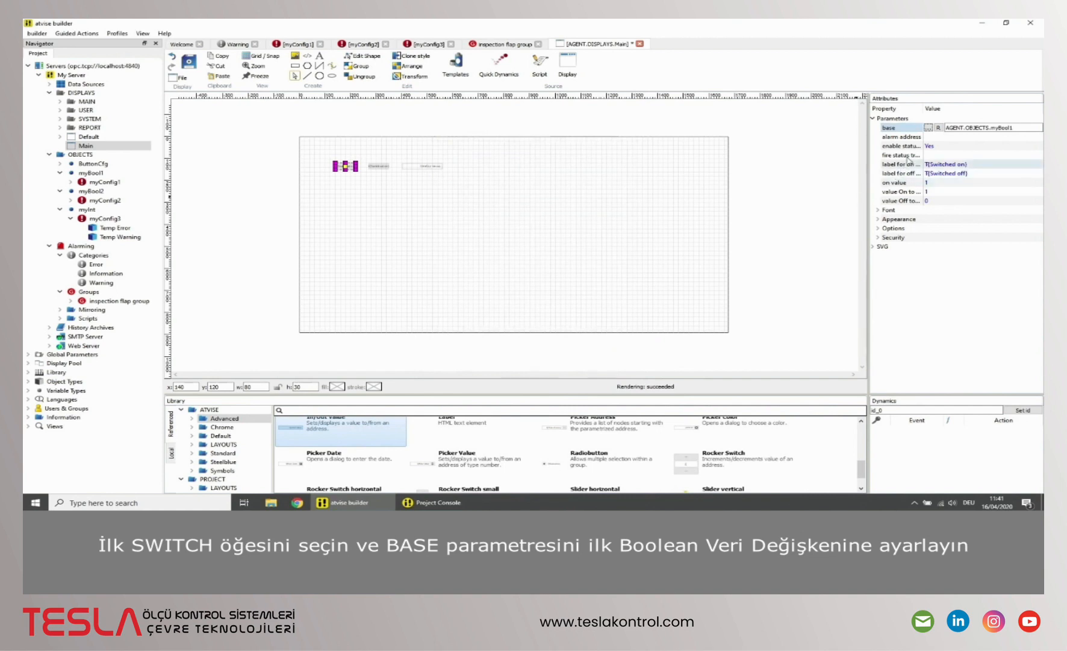
Set the first Button Switch's alarm address to the "Inspection Flap open" condition of myBool1's myConfig1.
left_click(927, 137)
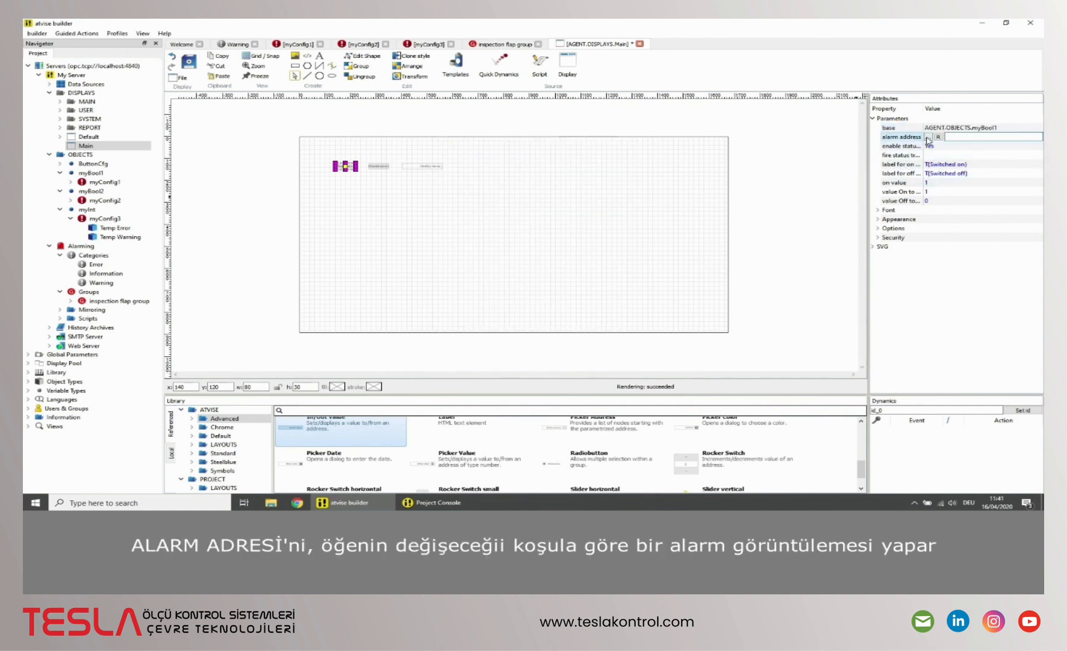
left_click(928, 137)
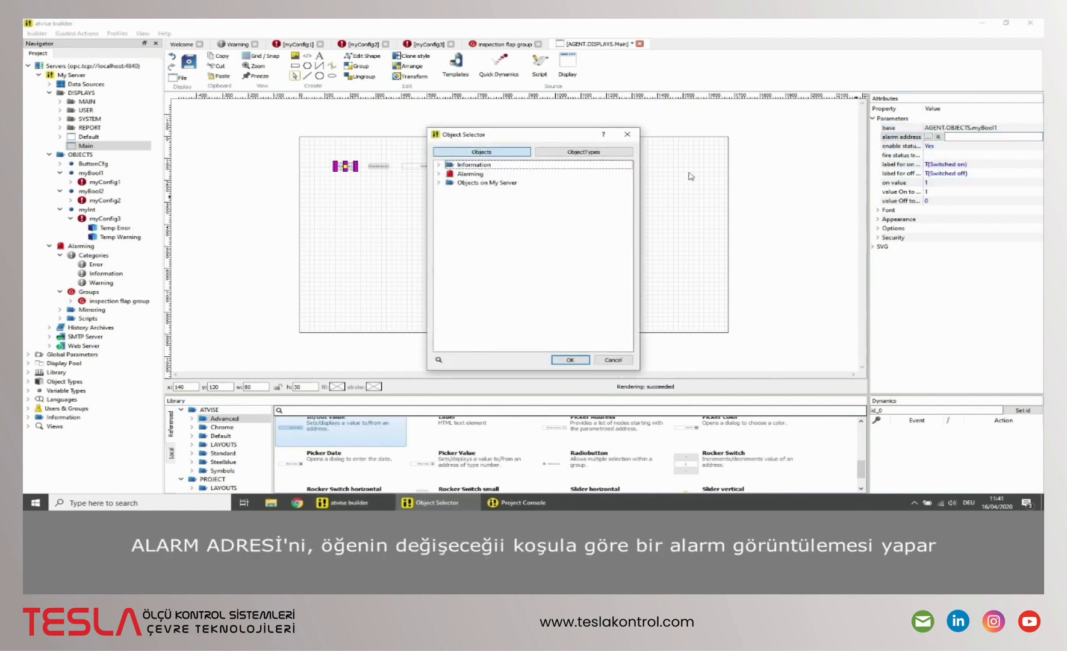
left_click(439, 183)
left_click(449, 201)
left_click(460, 210)
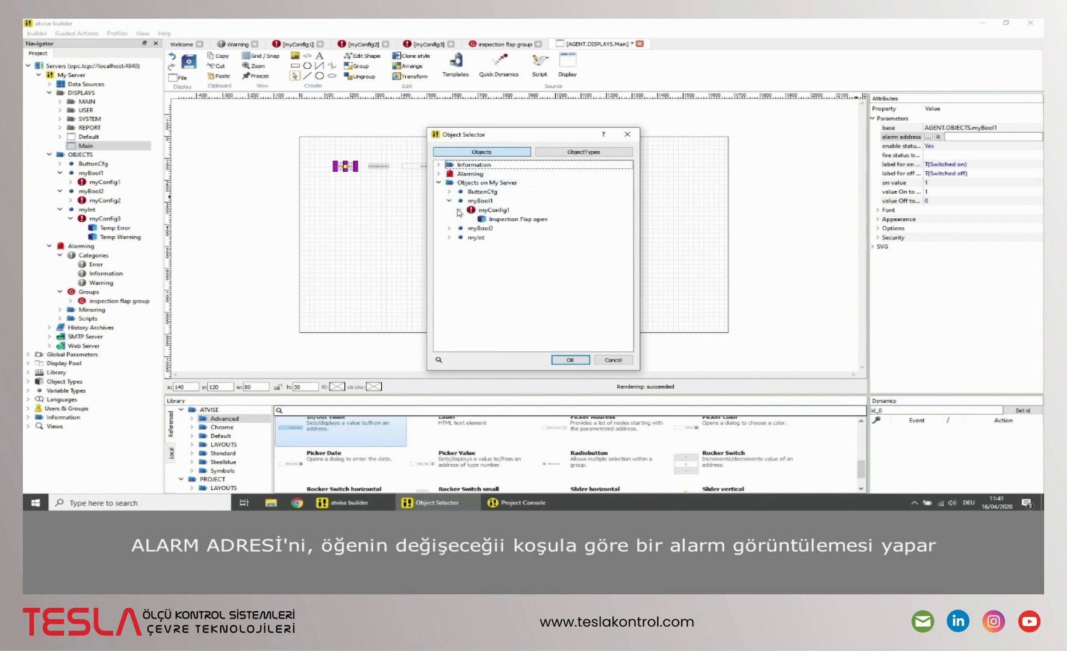
left_click(500, 220)
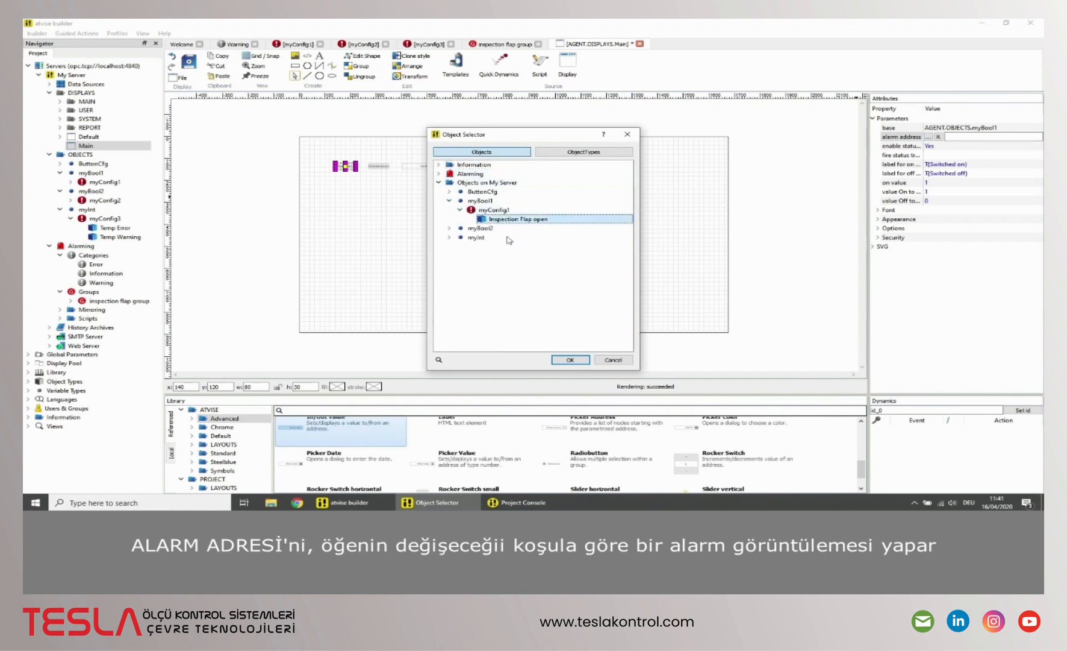
left_click(569, 361)
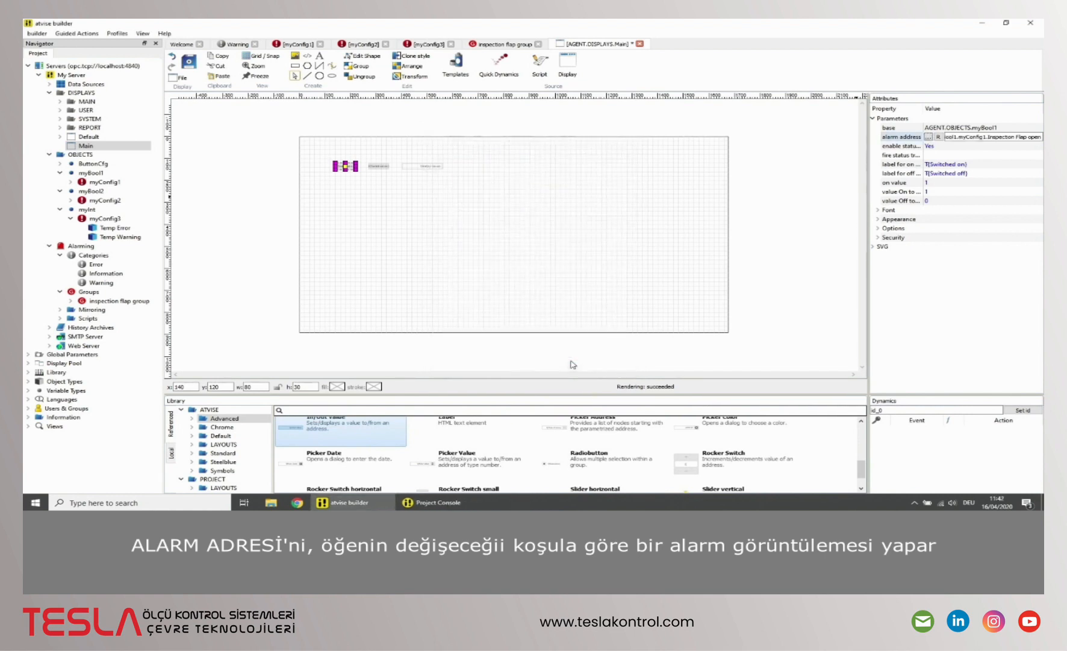
Set the base parameter of the second Button Switch to the myBool2 object.
left_click(384, 168)
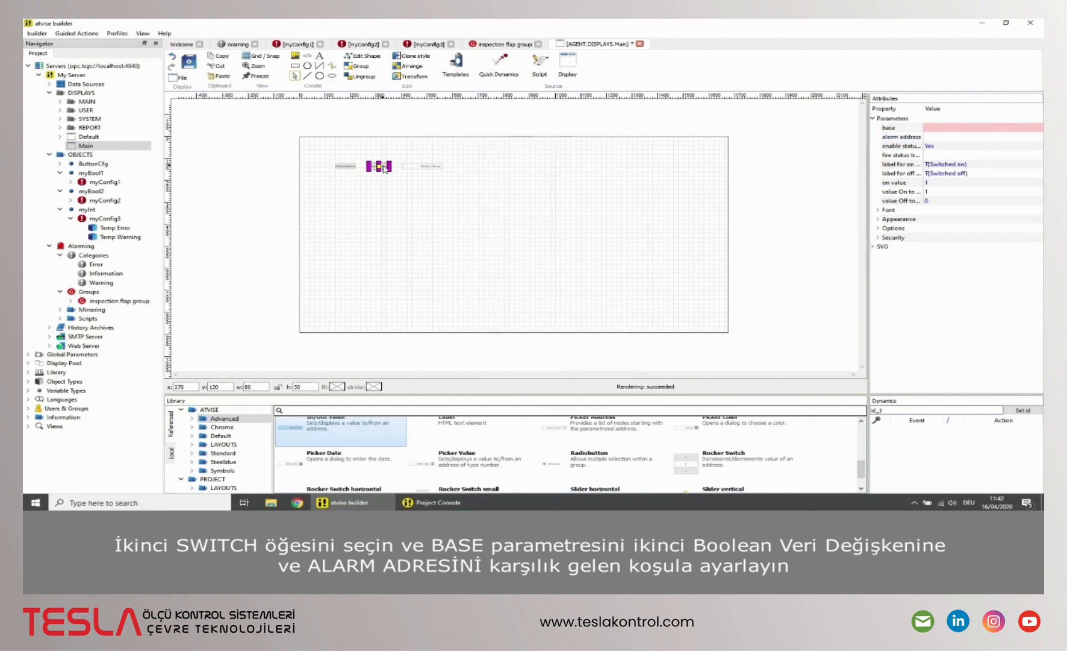
left_click(931, 130)
left_click(929, 128)
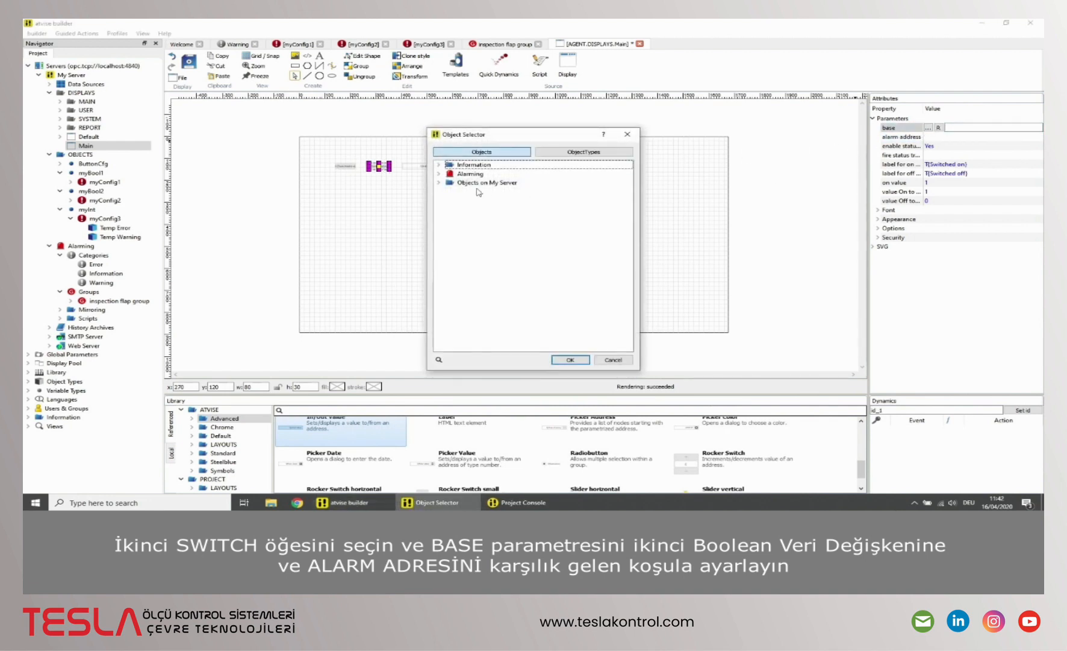
left_click(439, 183)
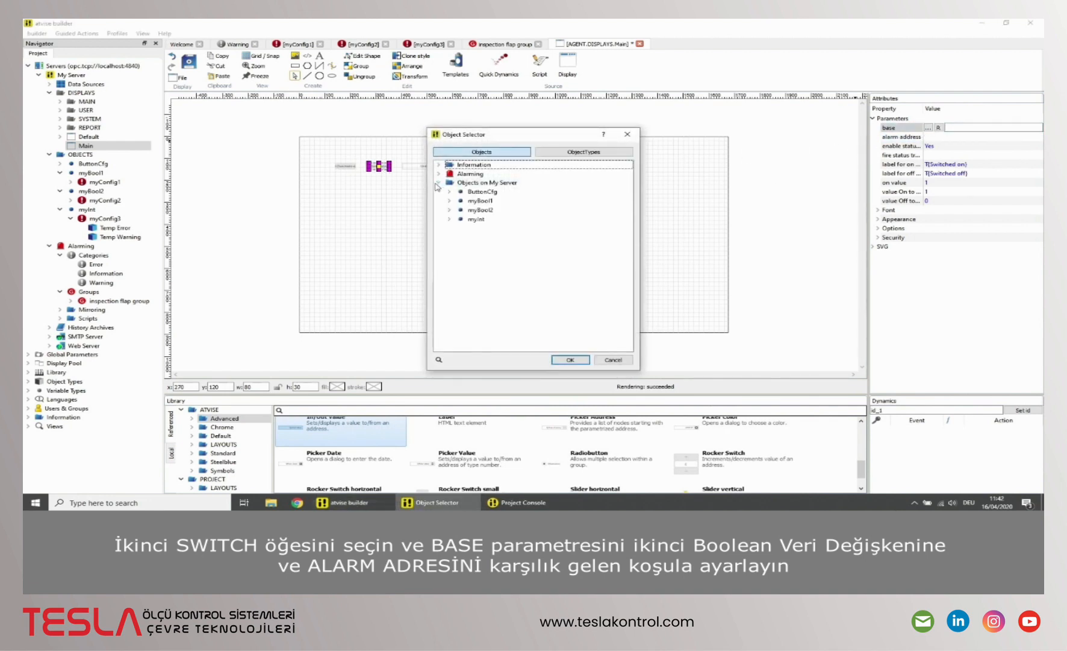
left_click(478, 212)
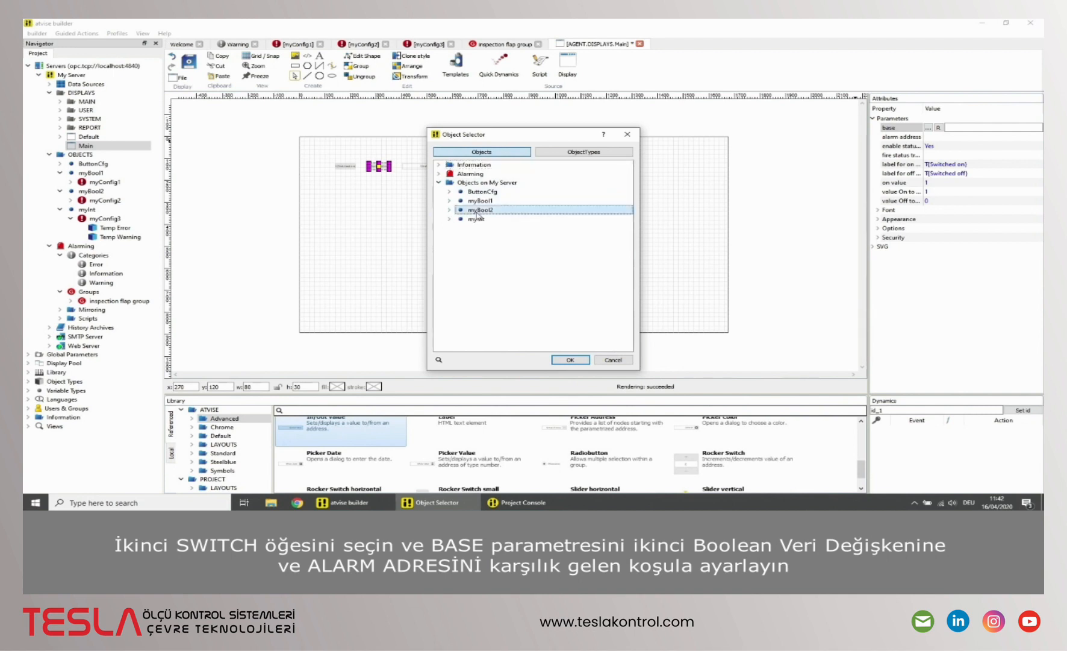
left_click(559, 360)
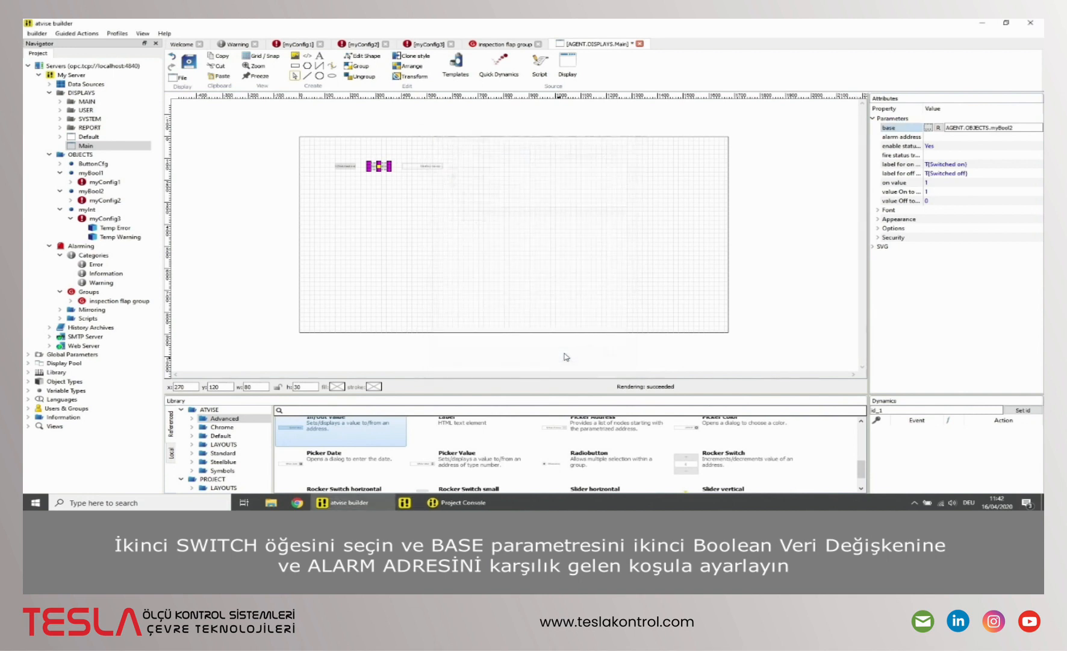
Set the second Button Switch's alarm address to the "Inspection Flap open" condition of myBool2's myConfig2.
left_click(928, 140)
left_click(929, 137)
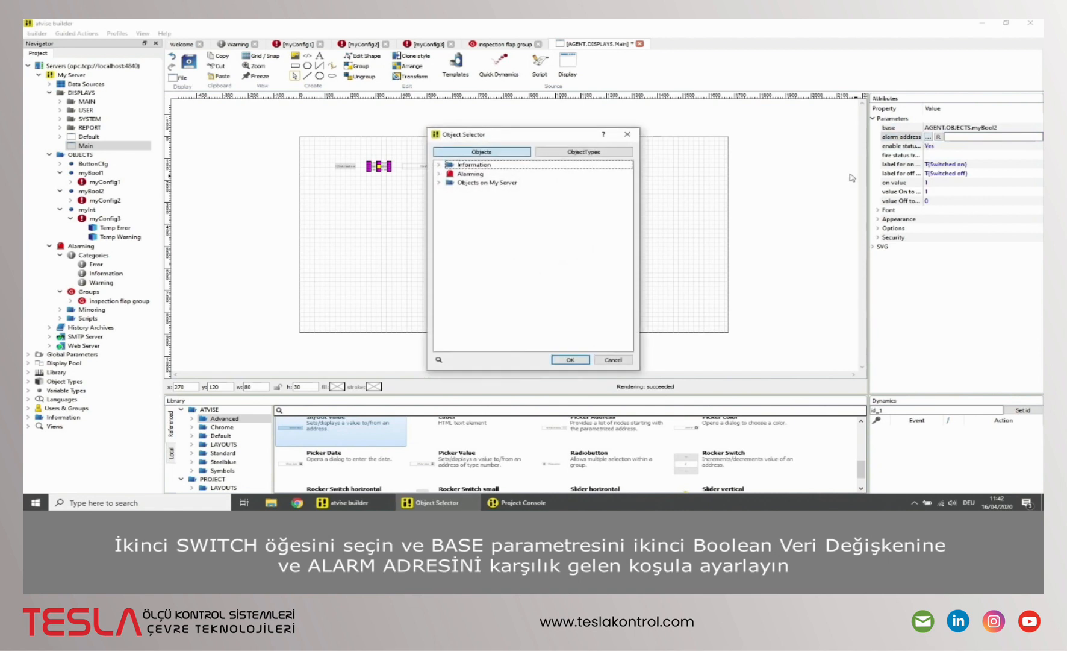
left_click(439, 182)
left_click(449, 210)
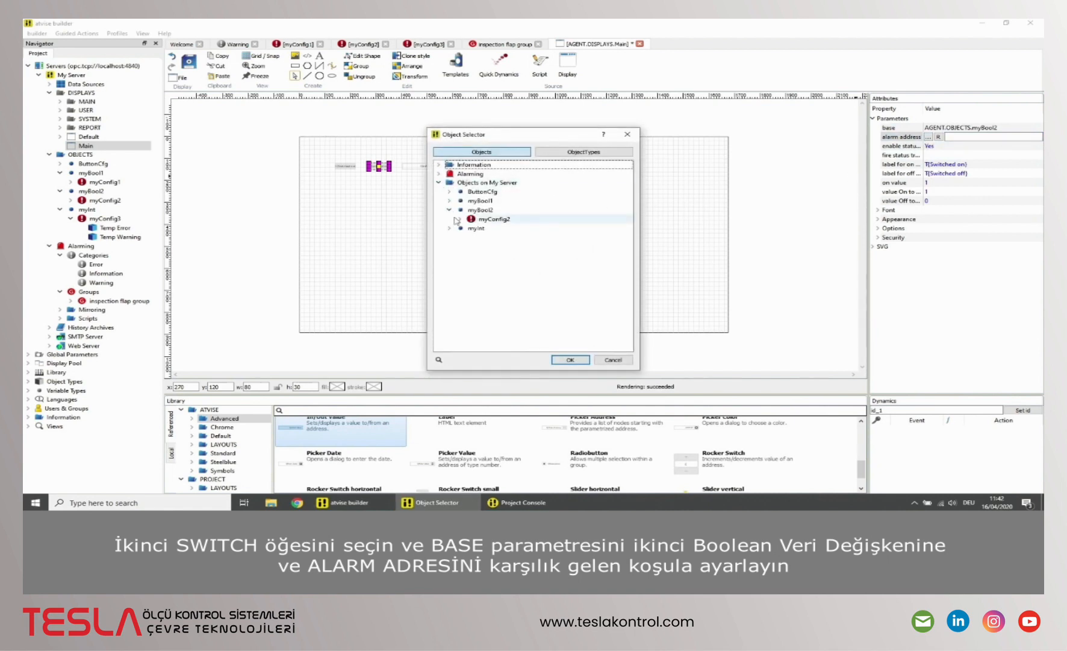
left_click(459, 219)
left_click(512, 229)
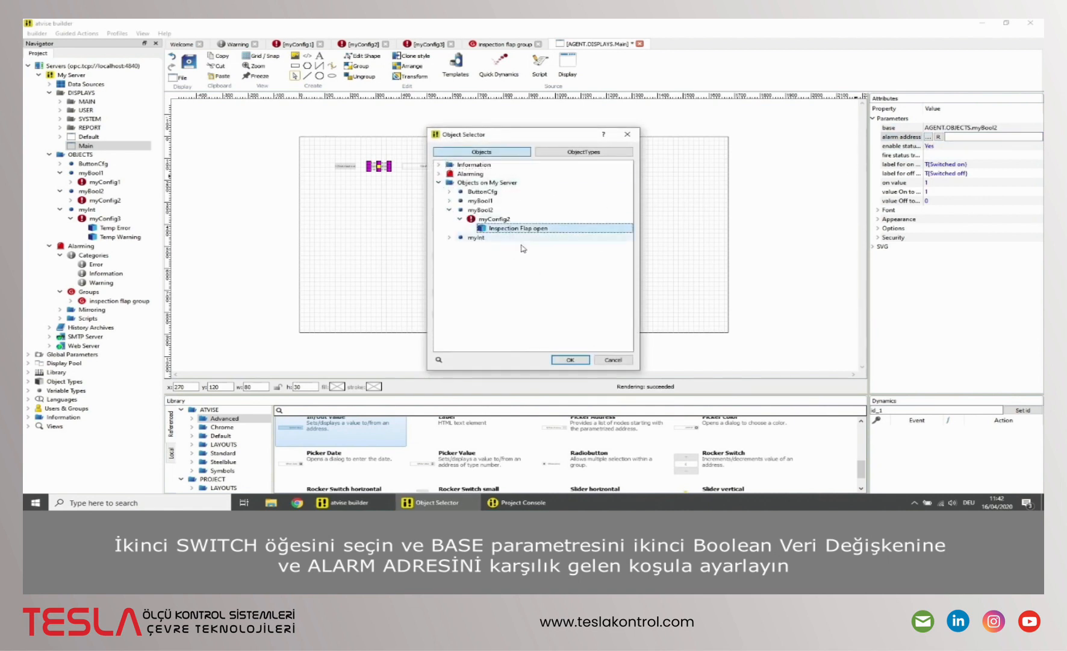
left_click(570, 360)
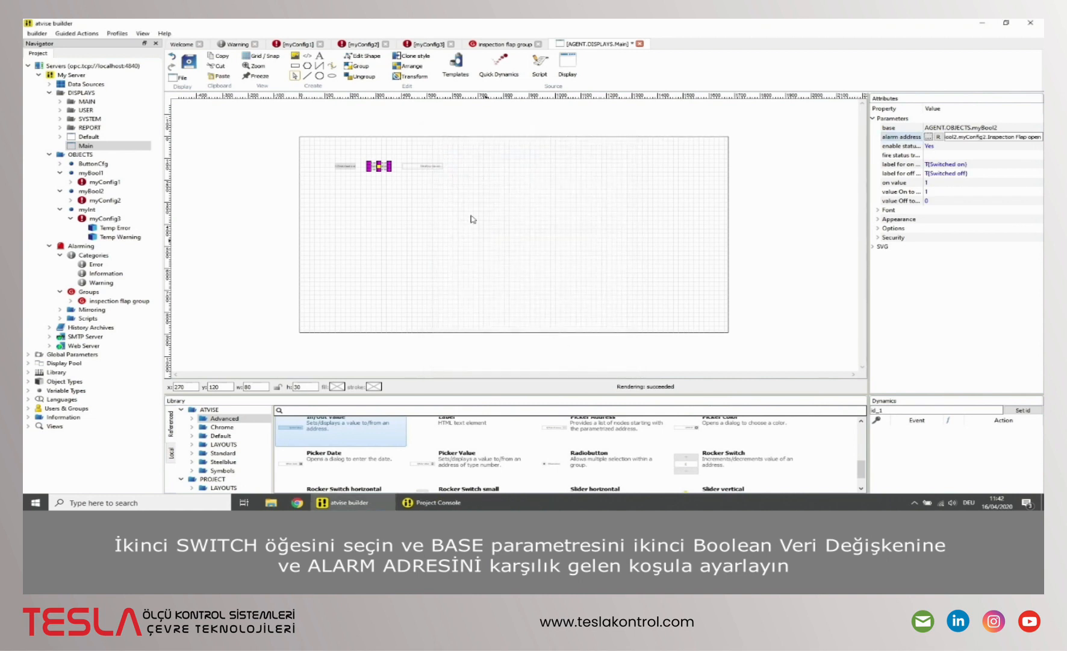
Set the base parameter of the In/Out Value element to the myInt object.
left_click(434, 171)
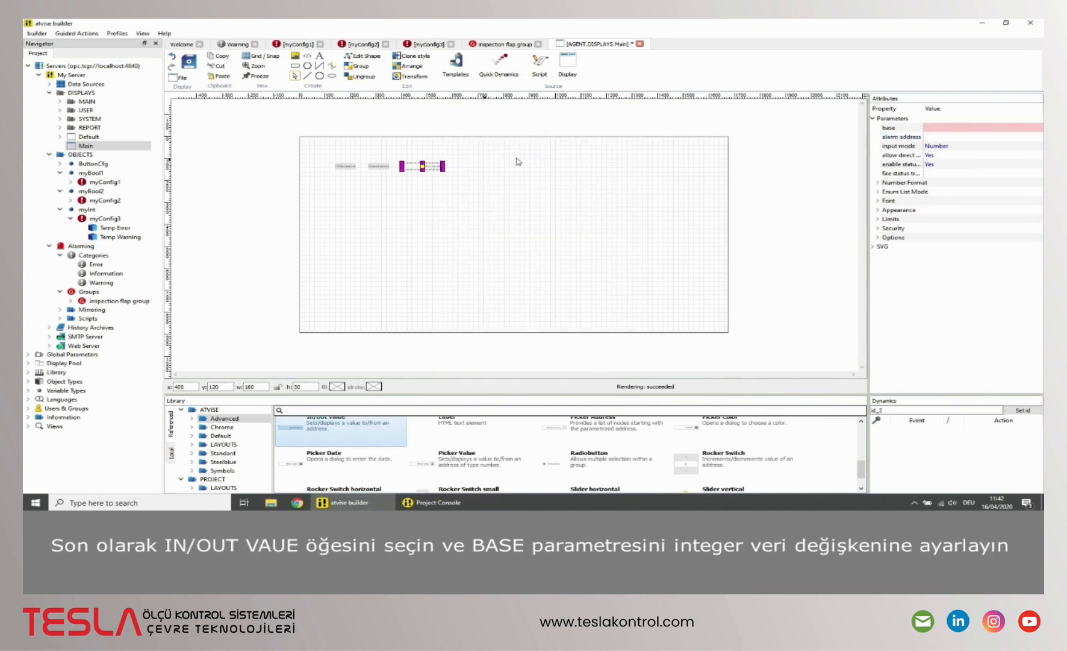
left_click(928, 129)
left_click(928, 128)
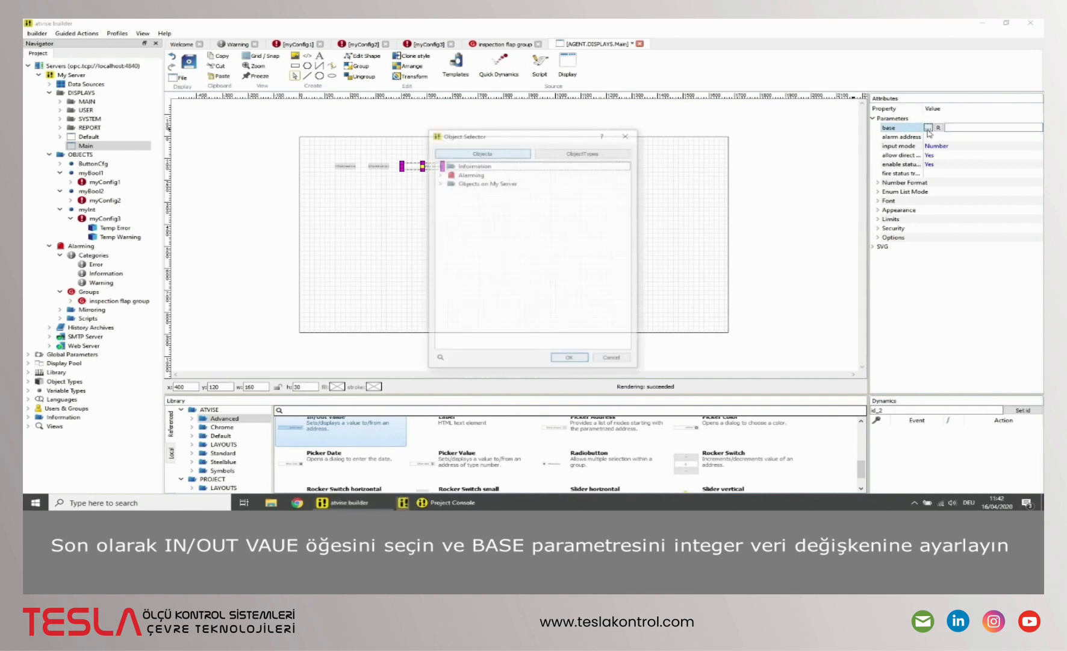
left_click(439, 183)
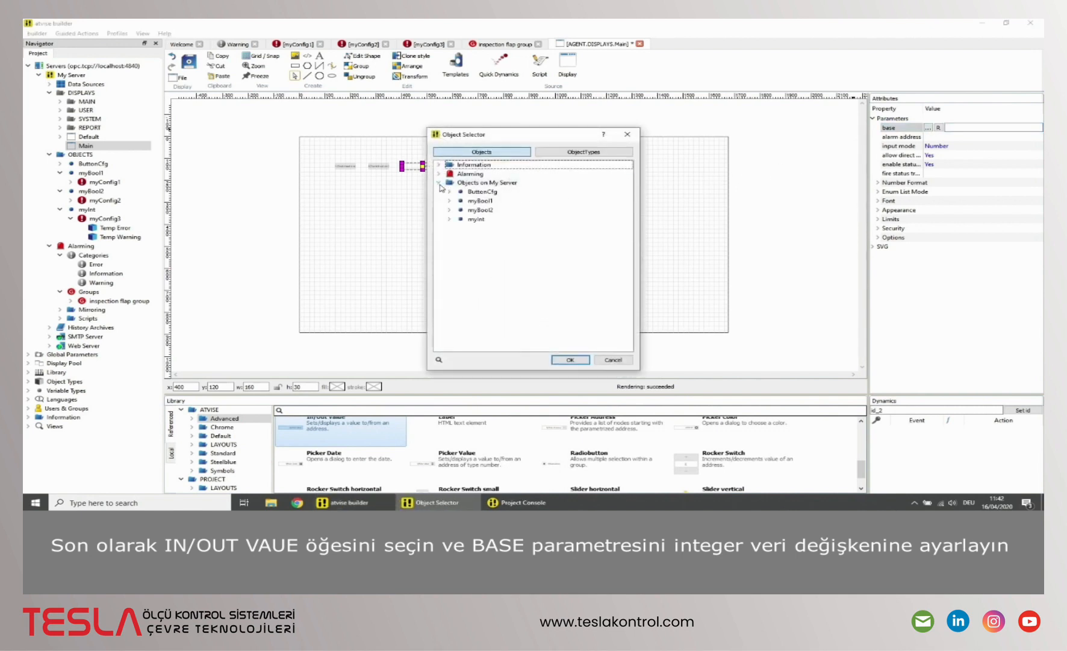
left_click(476, 219)
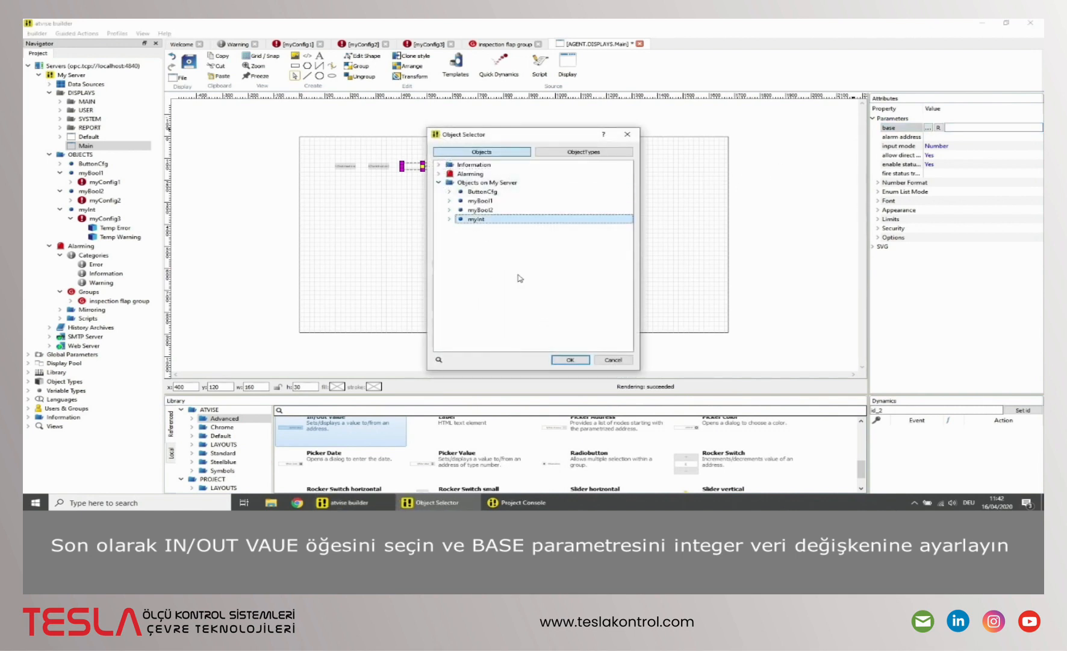
left_click(571, 360)
Set the In/Out Value element's alarm address to the "Temp Error" condition of myInt's myConfig3.
left_click(931, 138)
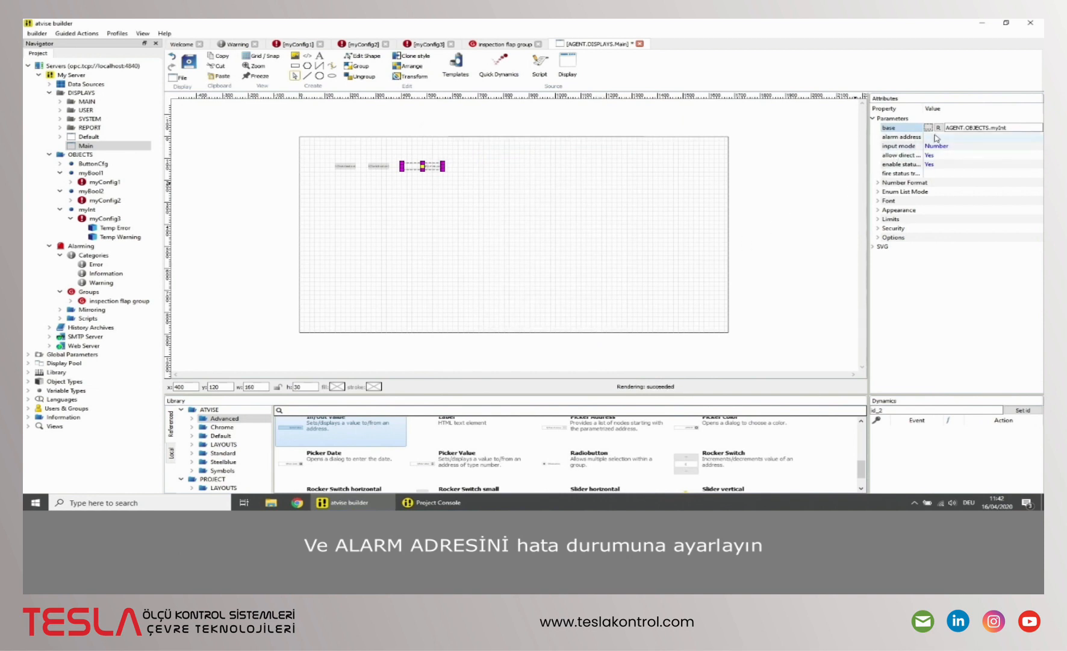
left_click(930, 137)
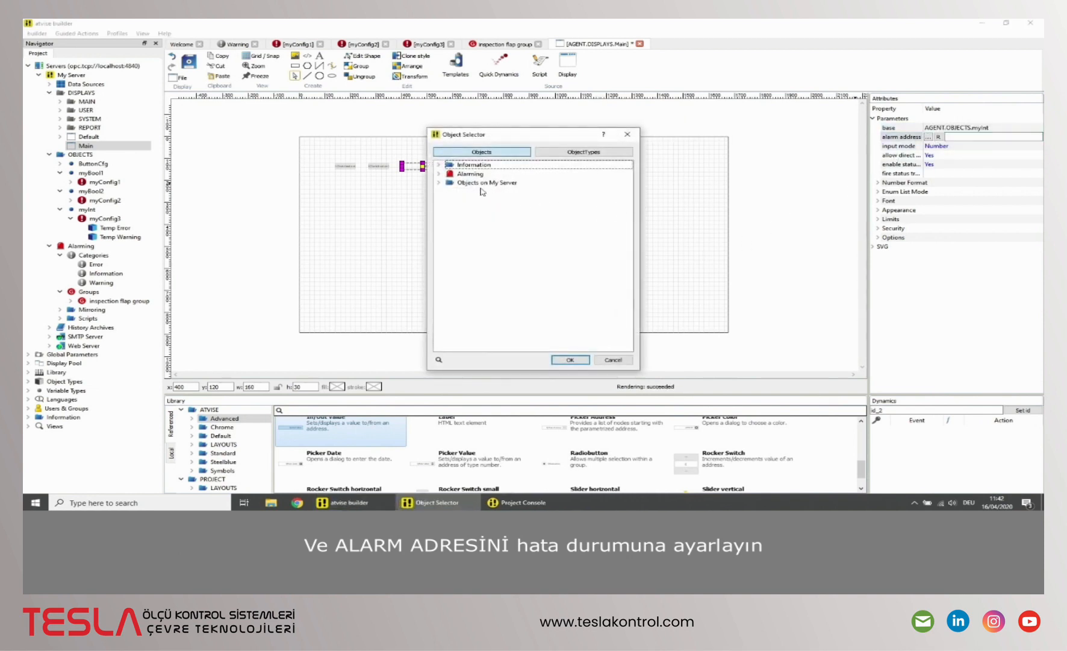
left_click(440, 184)
left_click(450, 219)
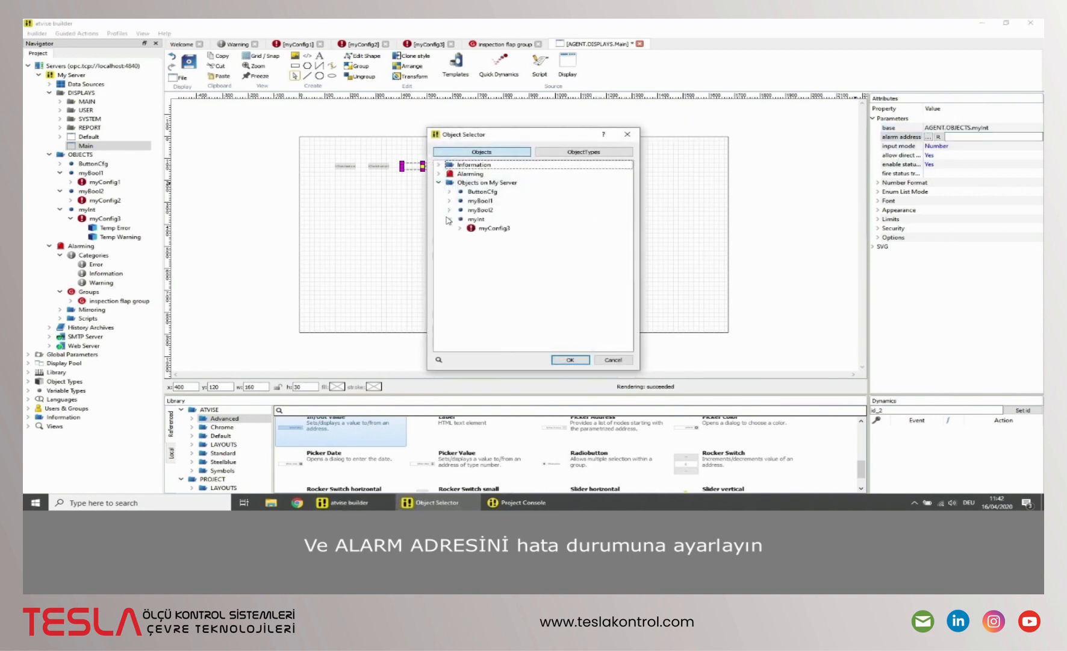
left_click(460, 229)
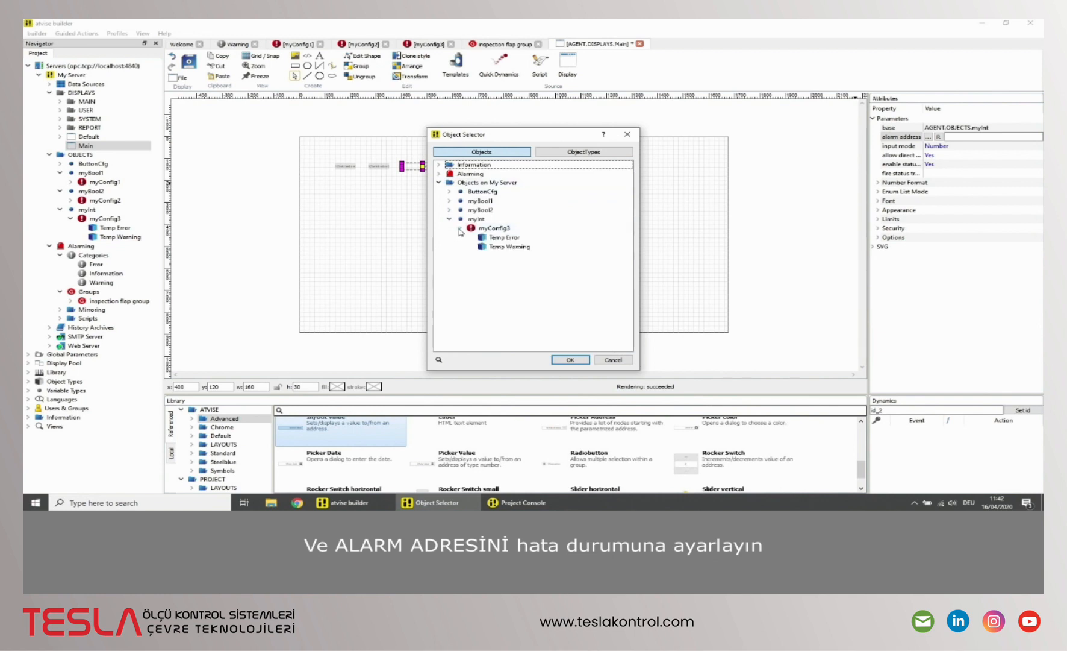
left_click(497, 238)
left_click(571, 360)
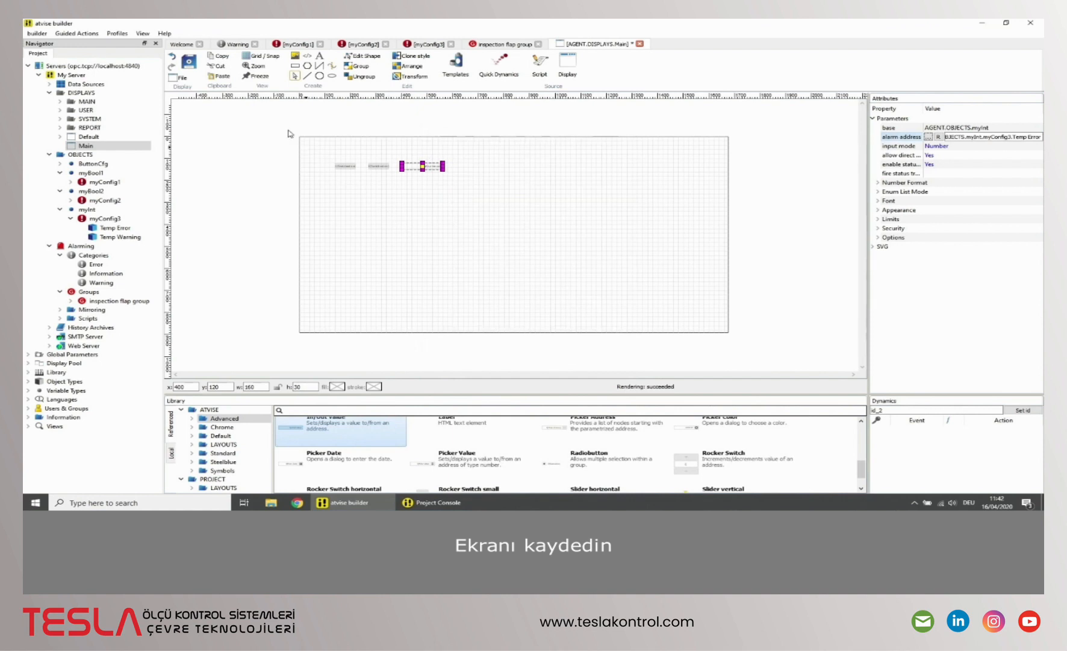
Save the Main display, switch to the running project in Chrome and show its Alarmlog list.
left_click(191, 67)
left_click(293, 507)
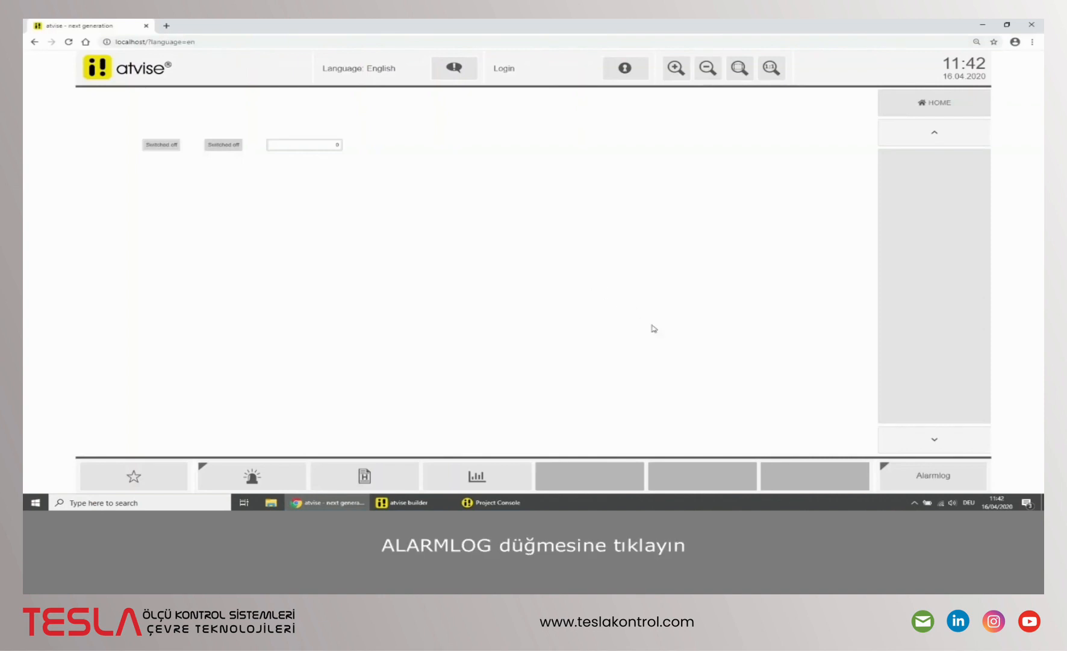
left_click(902, 476)
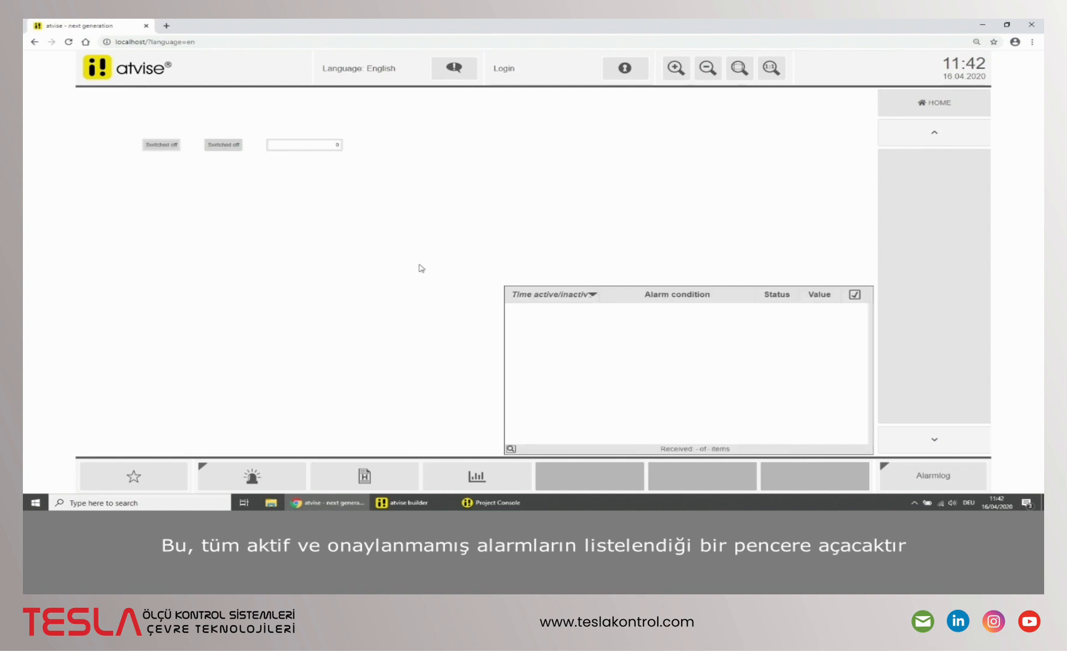
Trigger the alarms by switching both Button Switches on and setting the In/Out Value to 54.
left_click(227, 146)
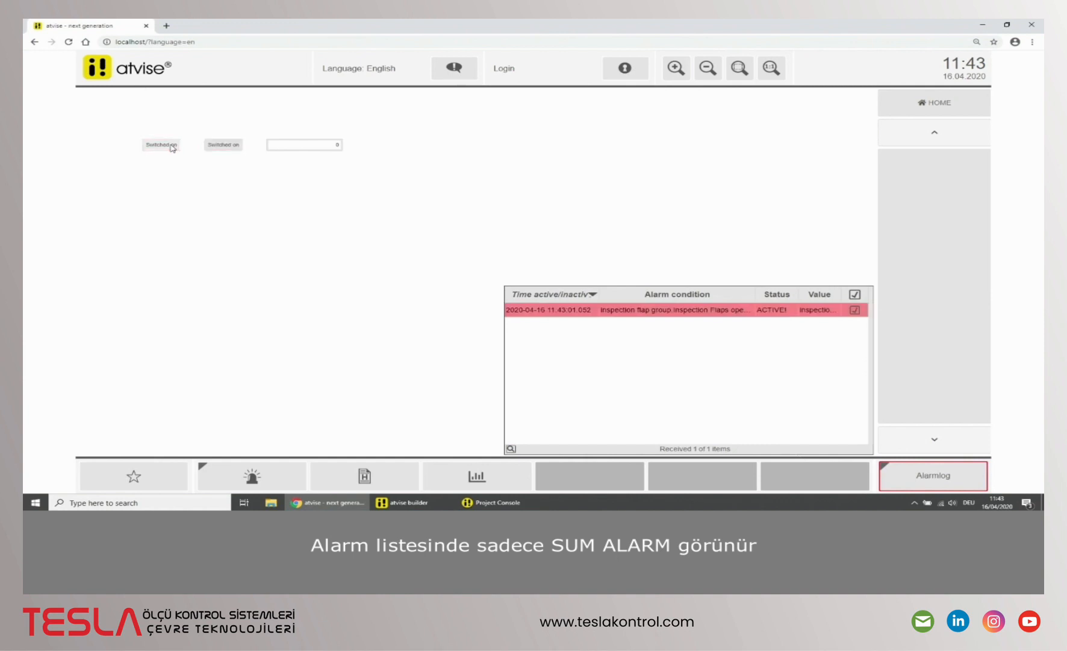
left_click(332, 145)
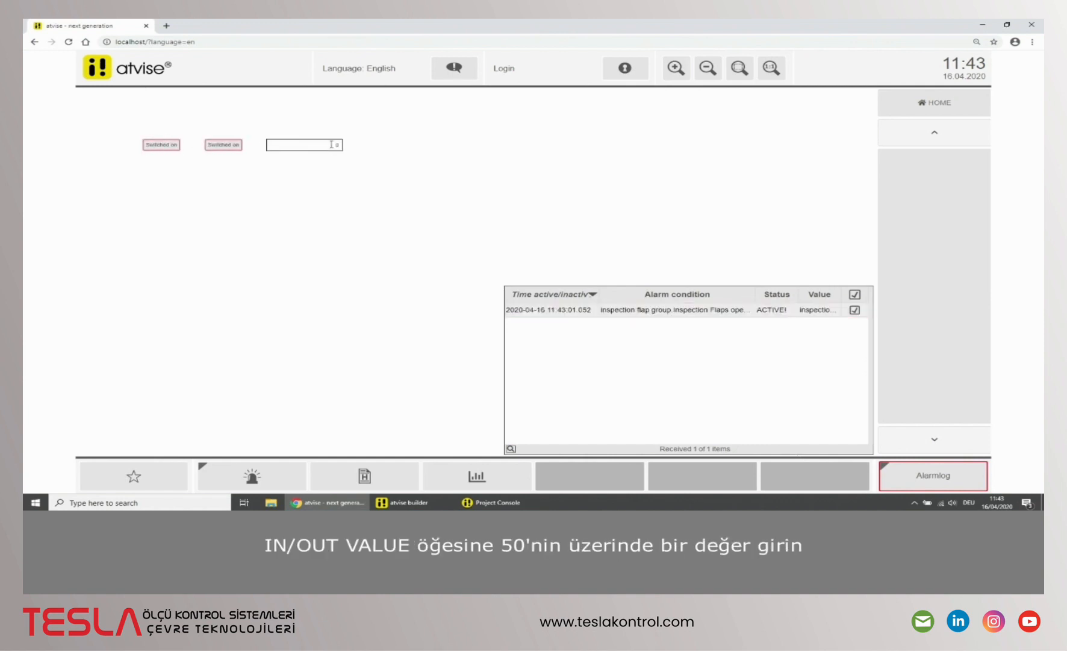
type("54")
key("Return")
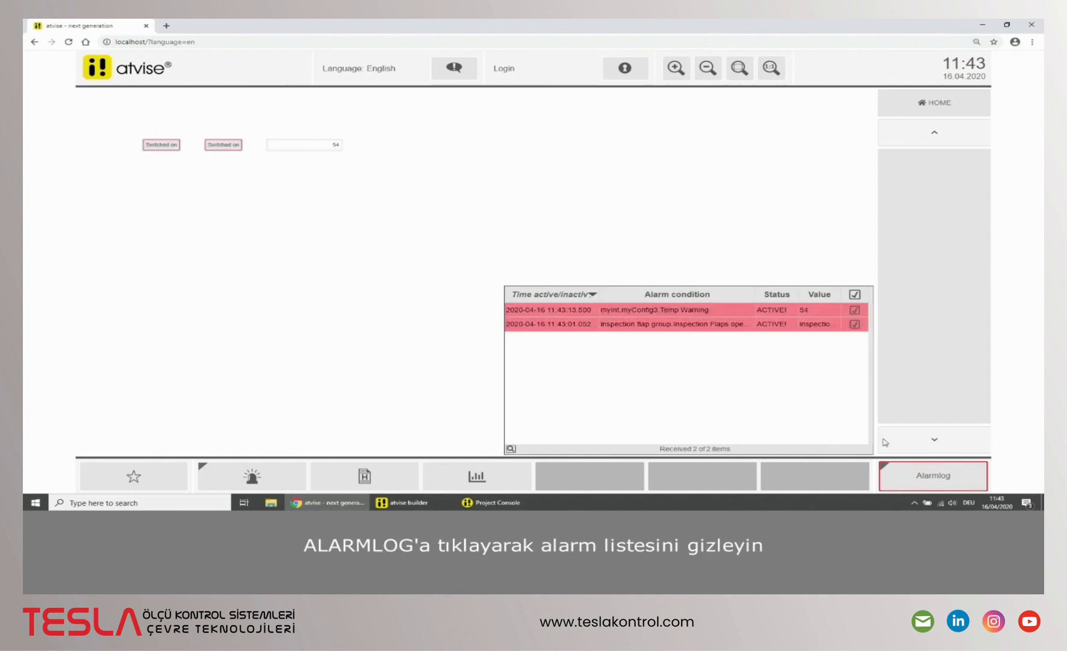
Hide the Alarmlog list and open the full Alarms list.
left_click(934, 476)
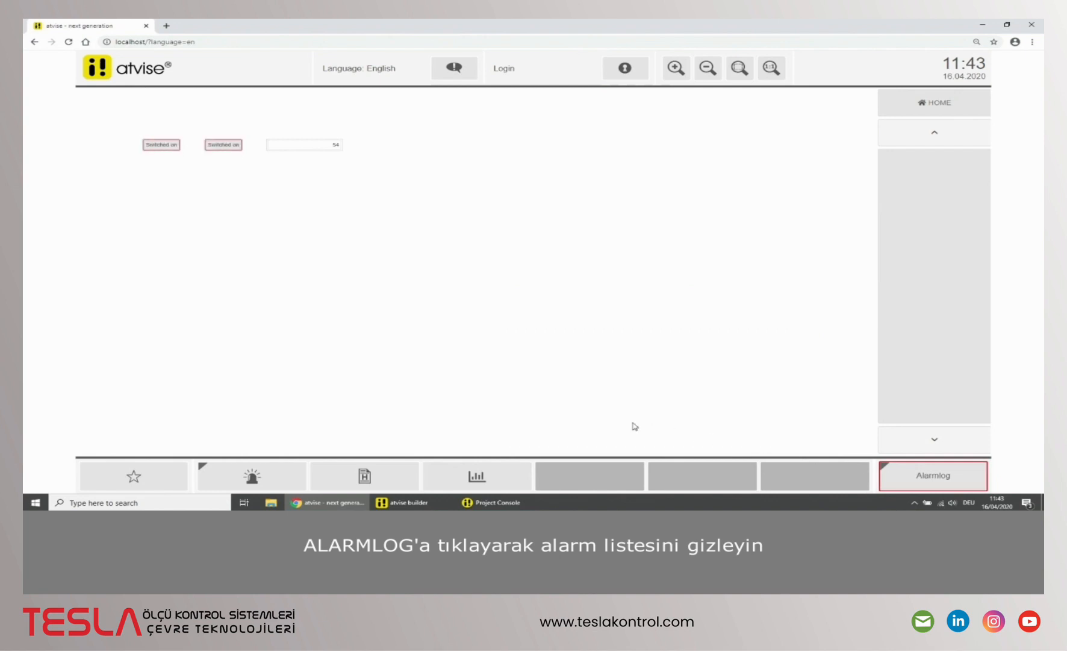
left_click(274, 481)
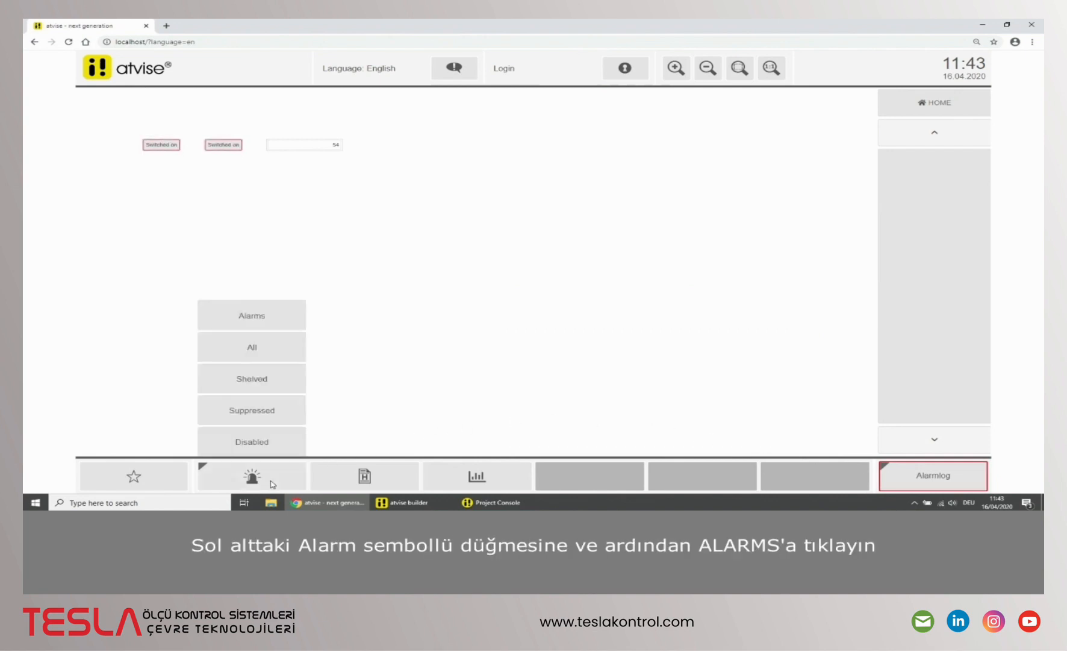
left_click(235, 320)
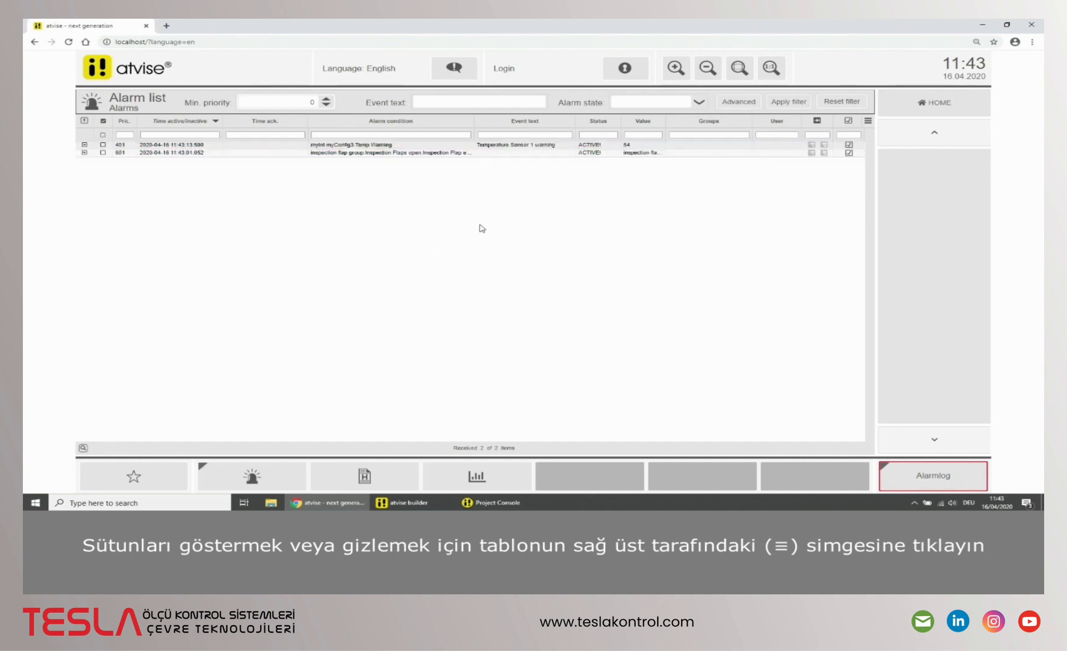
Show the Input node column in the alarm list.
left_click(868, 121)
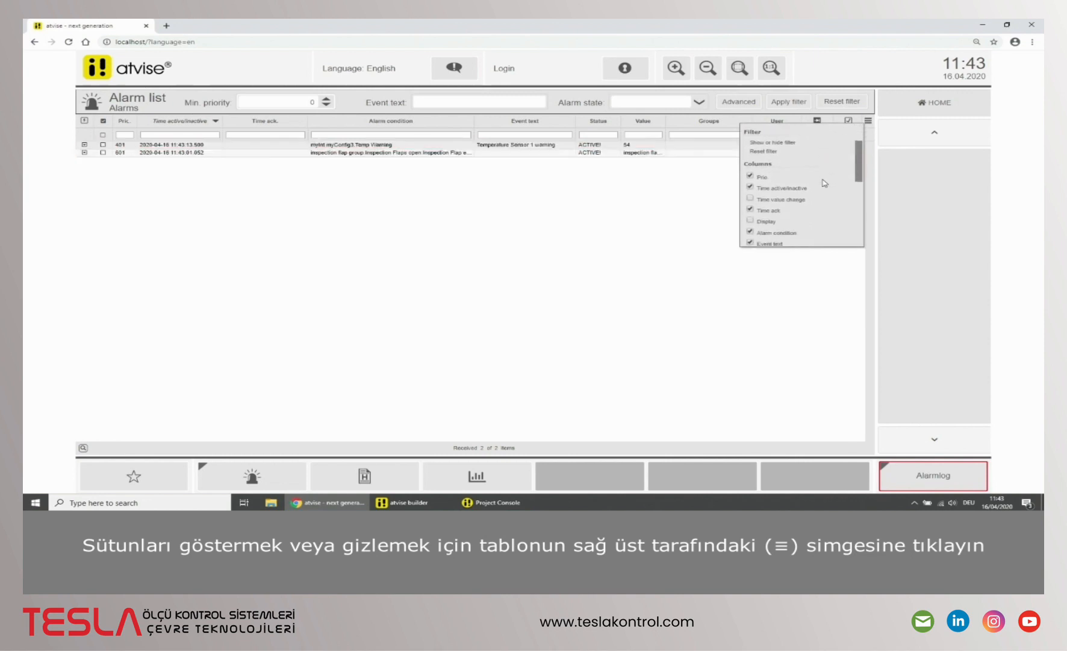
scroll(823, 185, "down", 3)
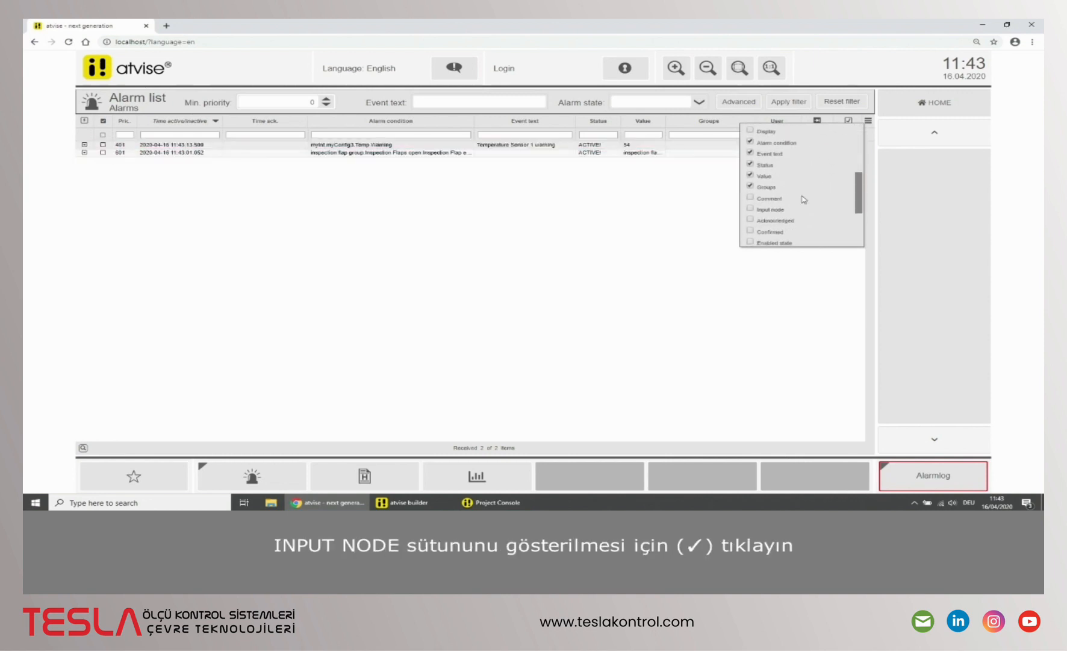
left_click(750, 208)
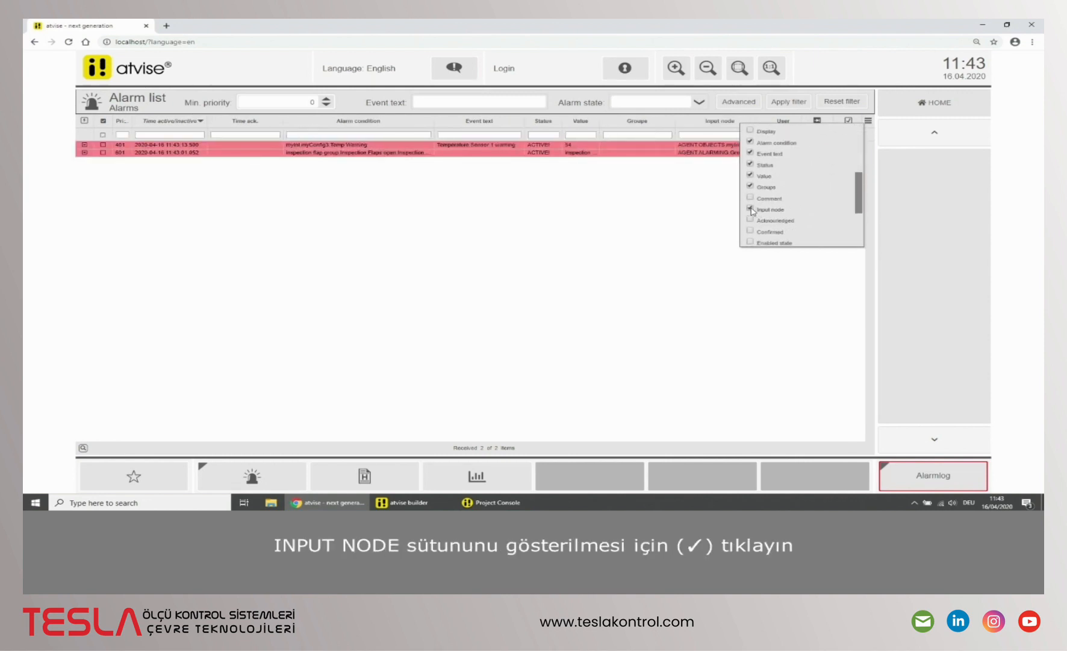
left_click(719, 207)
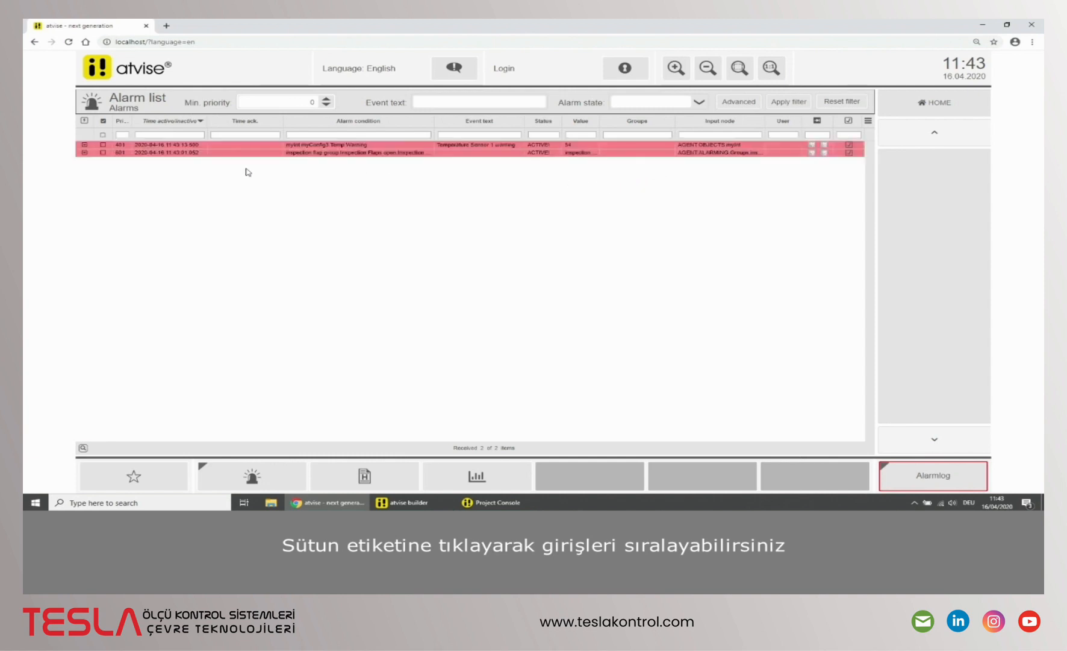
Sort the alarms by active/inactive time and examine the detail view of the inspection flap group alarm.
left_click(167, 123)
left_click(167, 123)
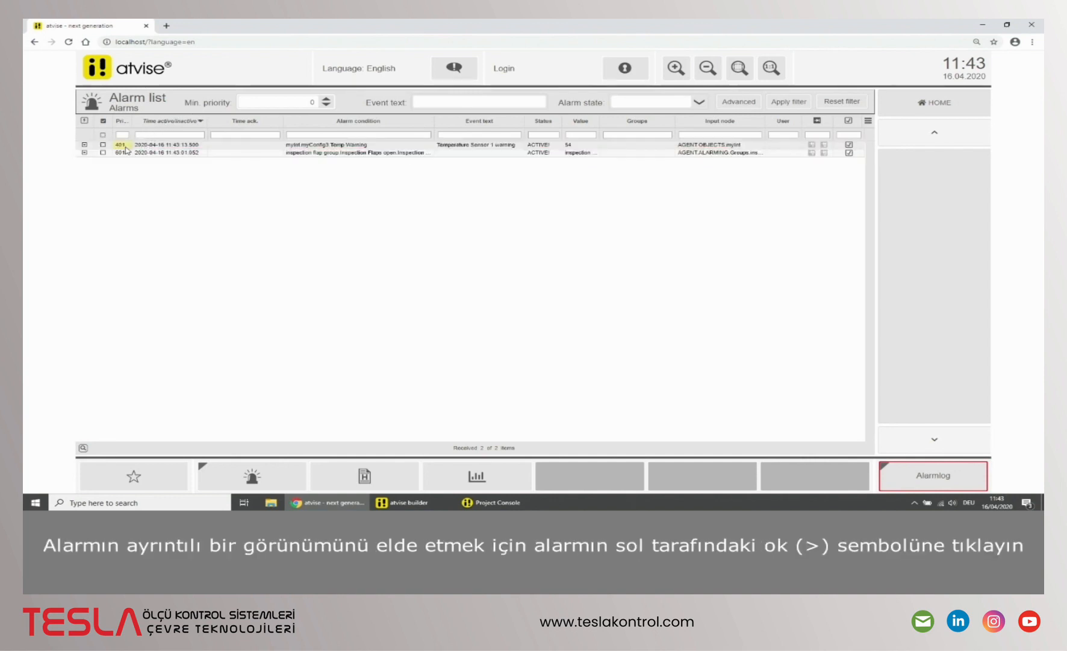
left_click(84, 154)
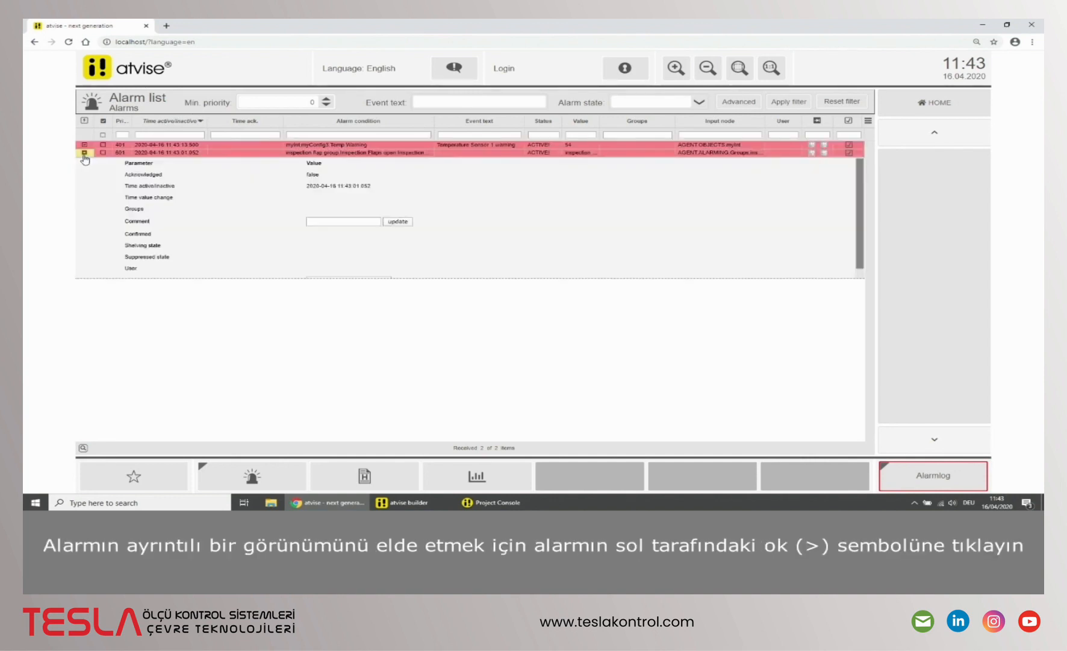
scroll(94, 195, "down", 1)
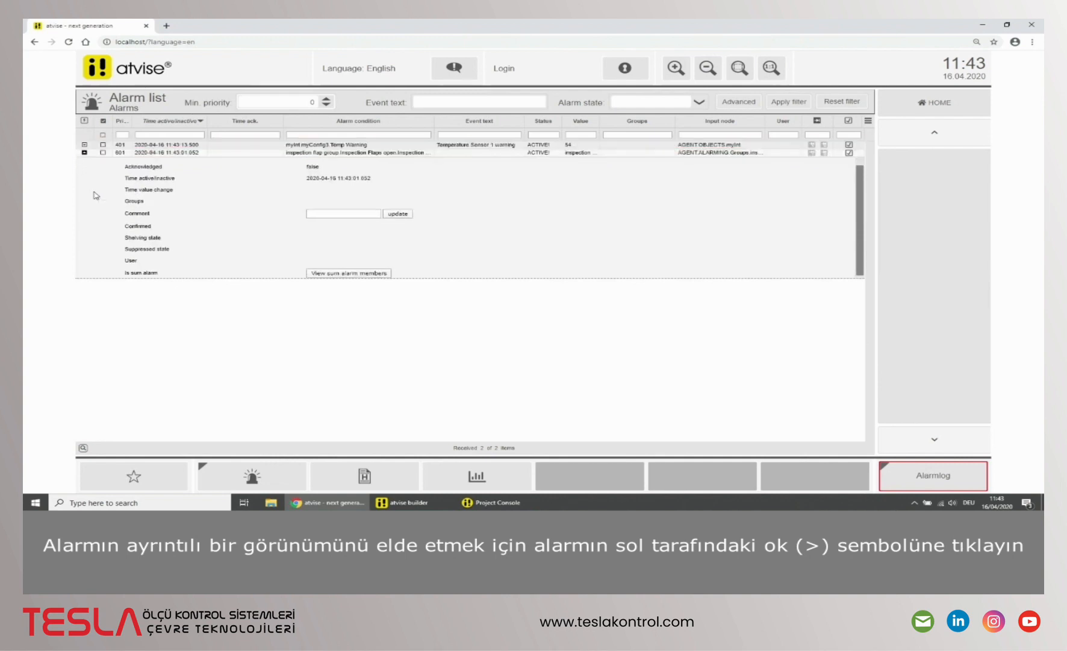
scroll(94, 196, "up", 1)
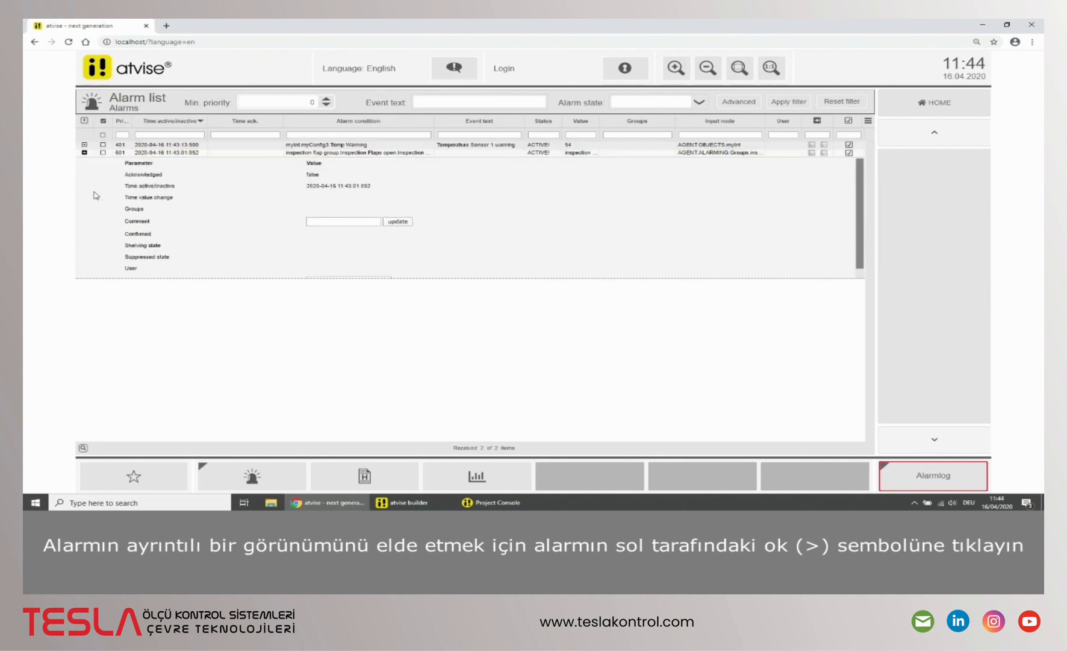
left_click(84, 153)
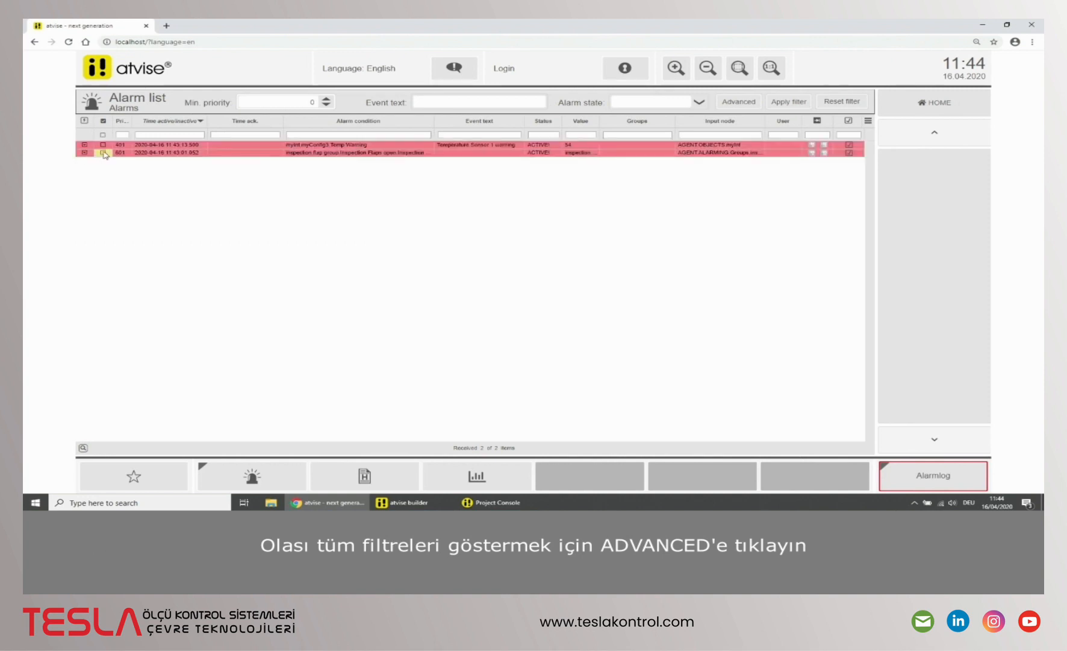
Filter the alarm list by the alarm condition myInt.myConfig3 using the advanced filters.
left_click(729, 103)
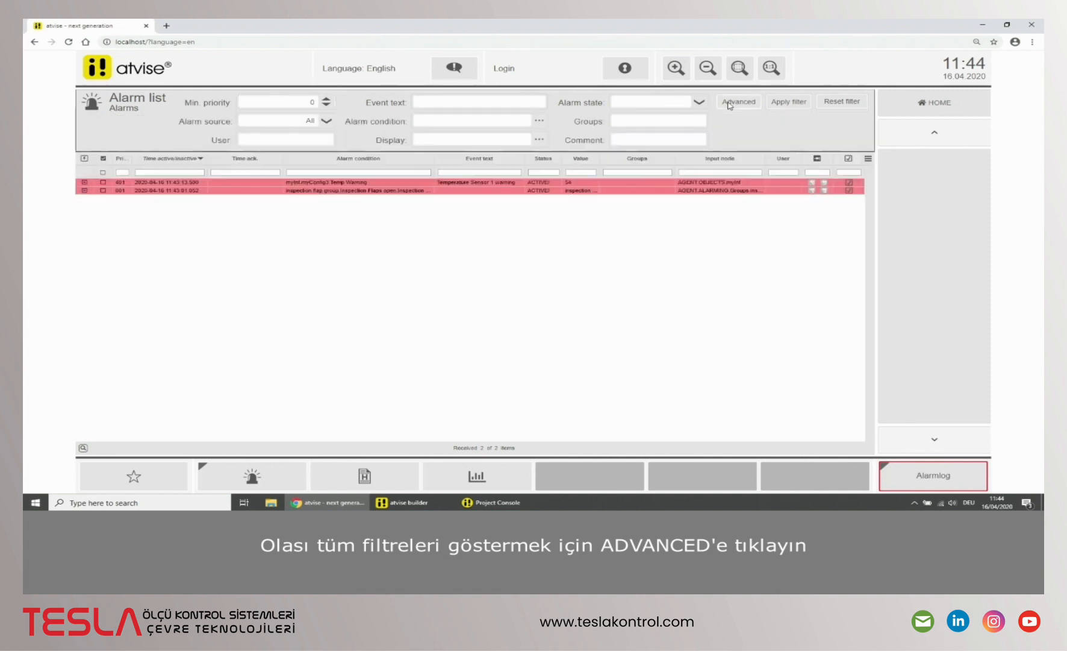
left_click(539, 123)
mouse_move(438, 166)
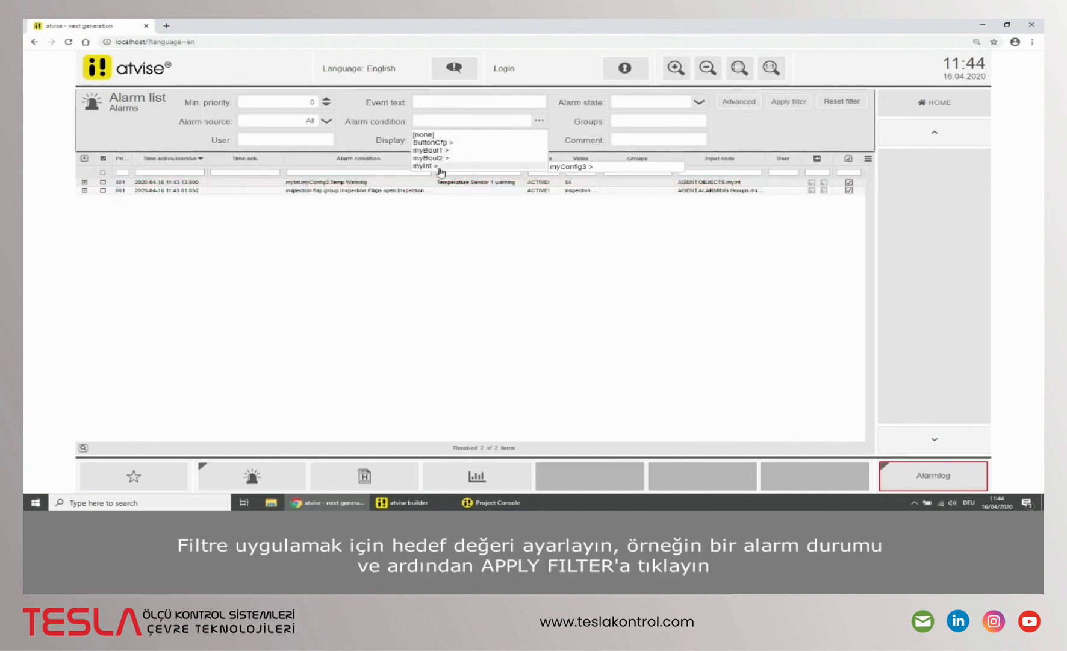
left_click(555, 169)
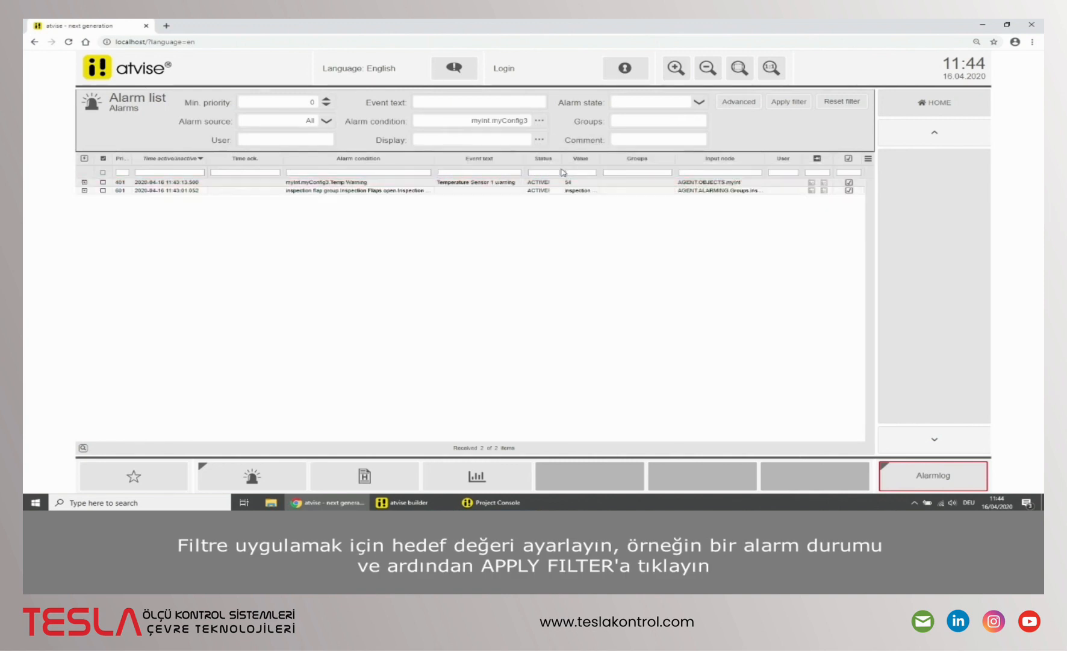
left_click(788, 102)
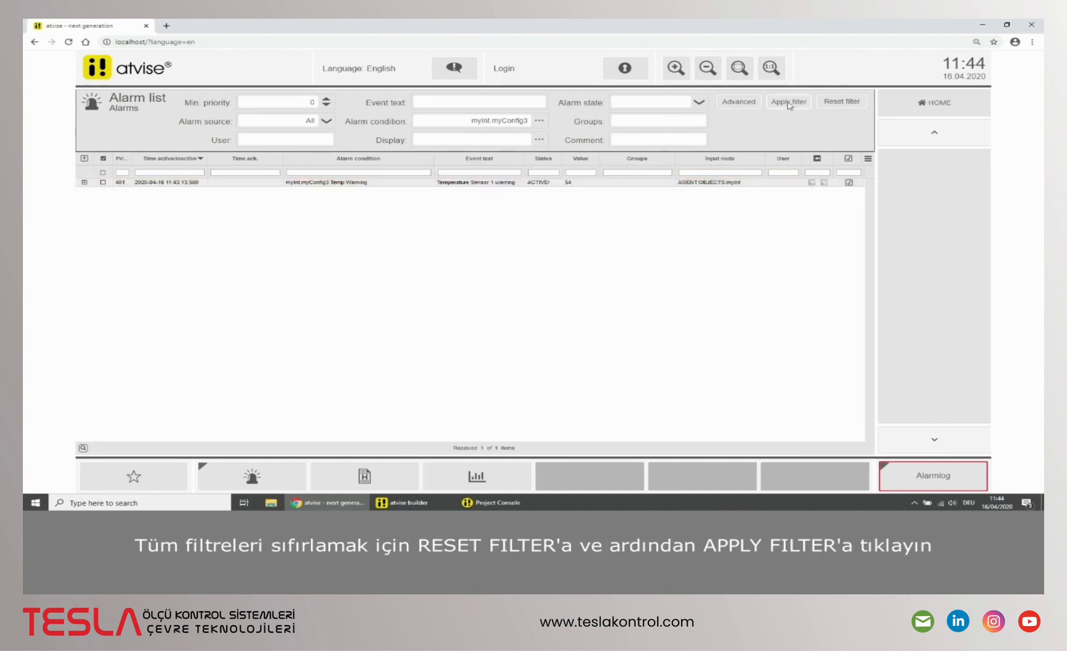
Clear the alarm list filters and return to the Main display with the Alarmlog list shown.
left_click(834, 104)
left_click(795, 103)
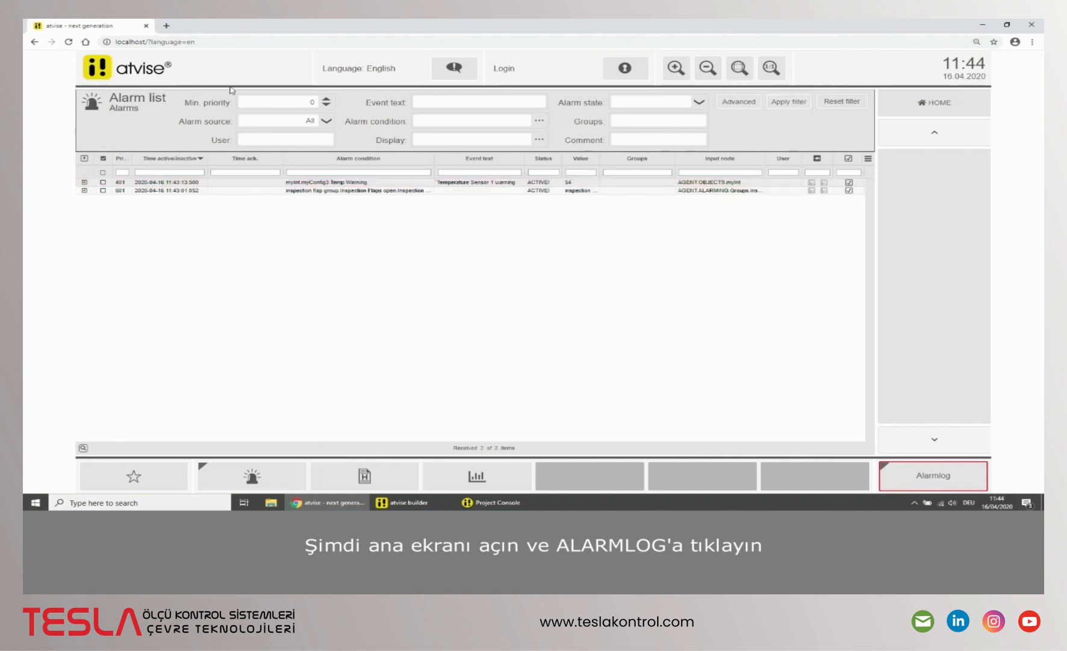
left_click(158, 71)
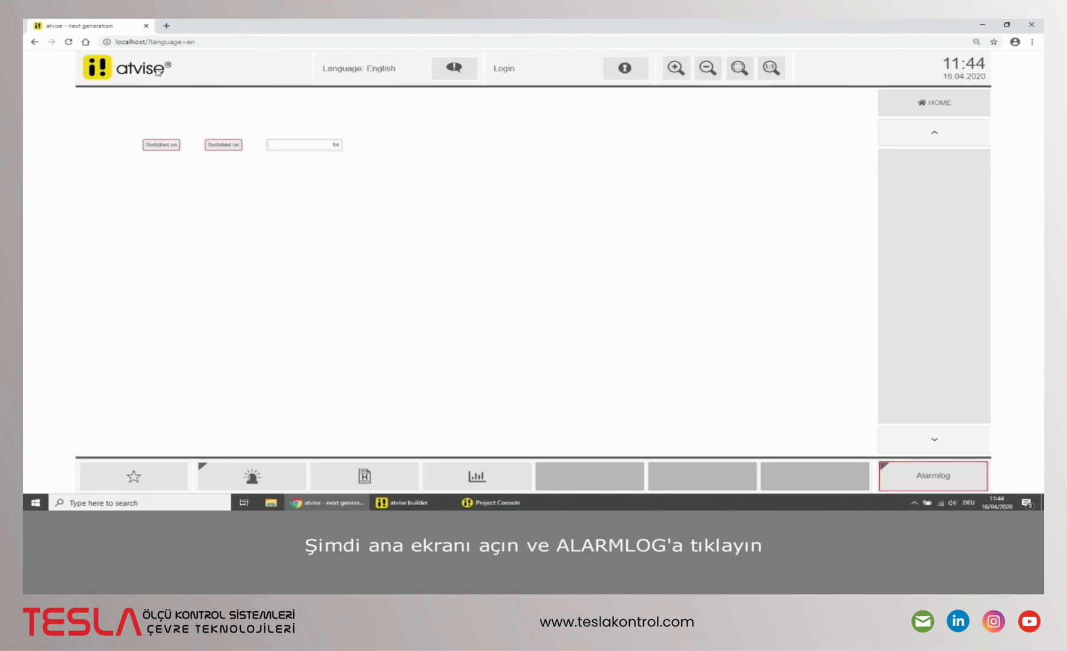
left_click(915, 474)
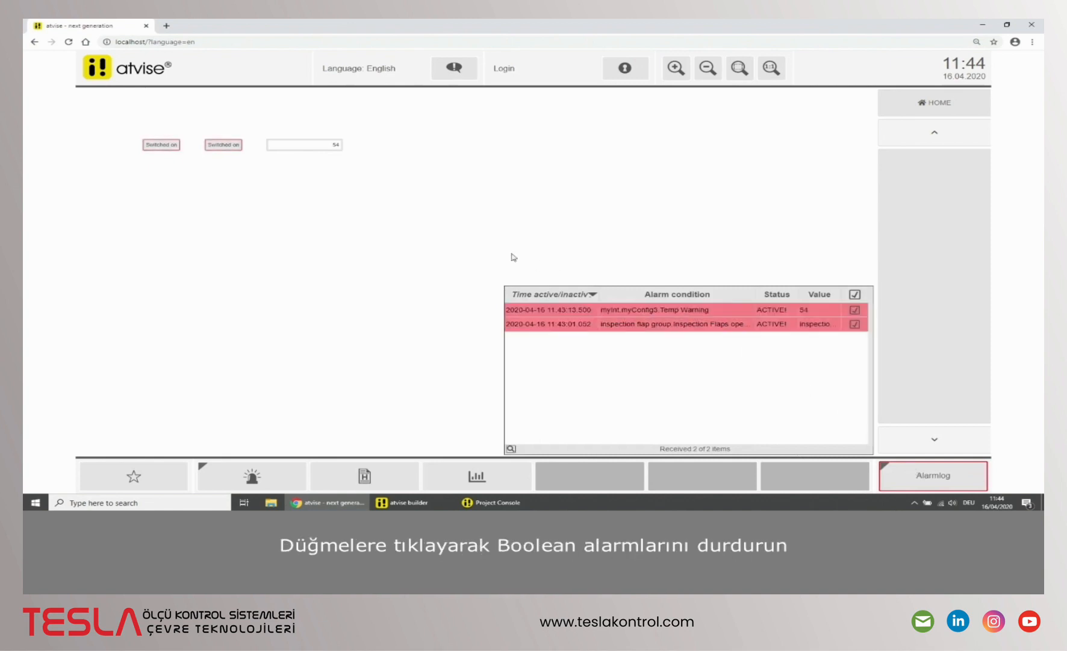
Switch both Button Switches off and acknowledge the inspection flap group alarm.
left_click(165, 147)
left_click(218, 145)
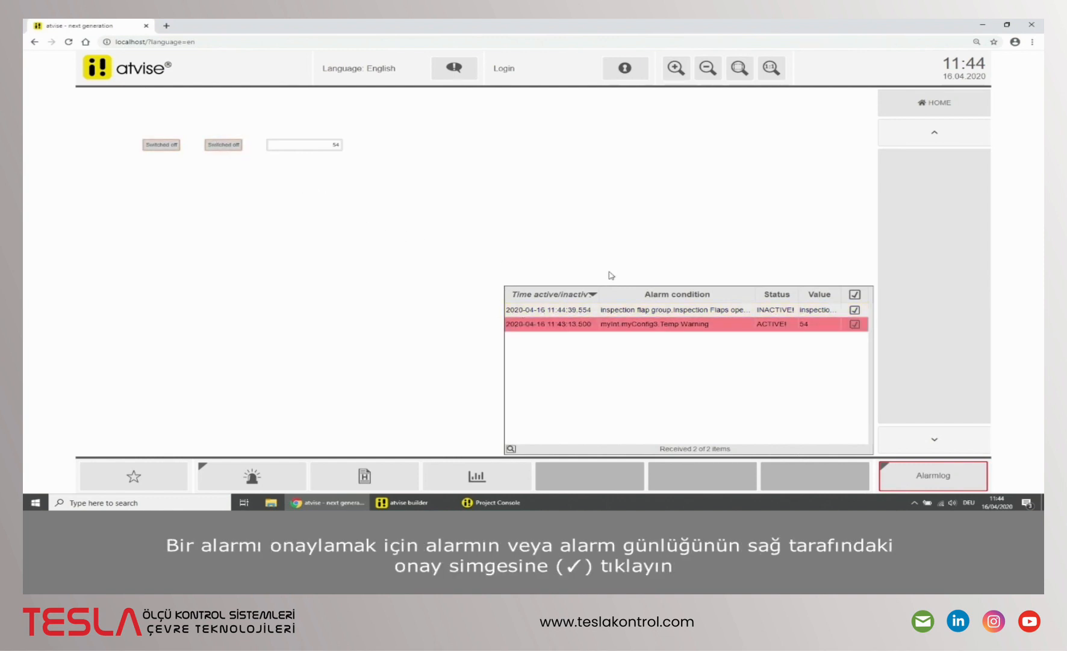
left_click(855, 309)
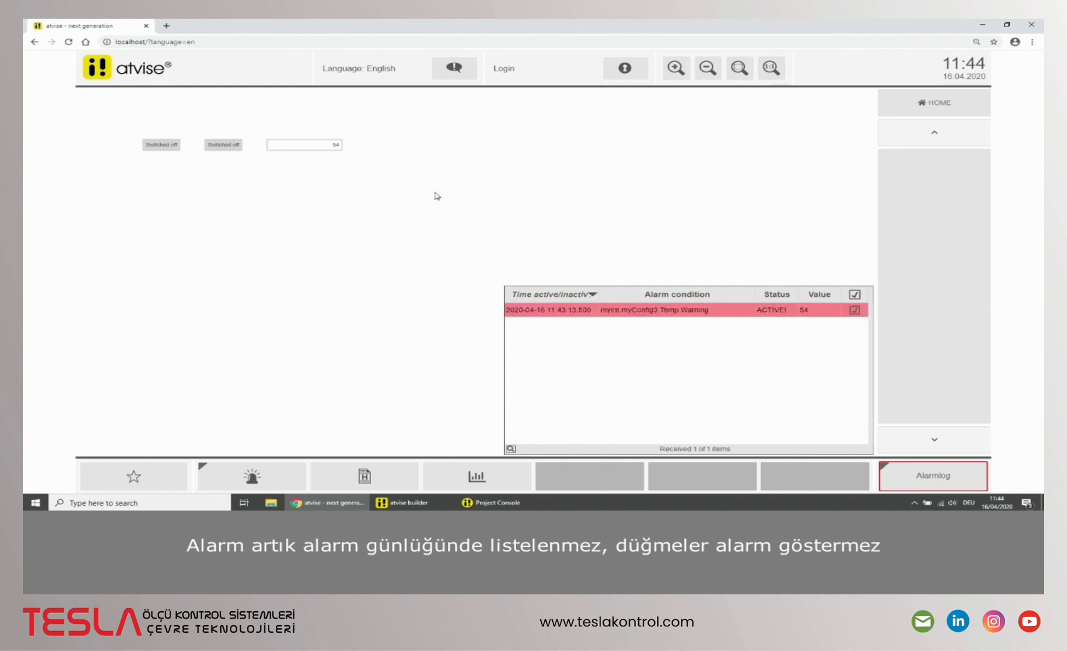
Set the In/Out Value to 0 to clear the Temp Warning alarm.
double_click(334, 145)
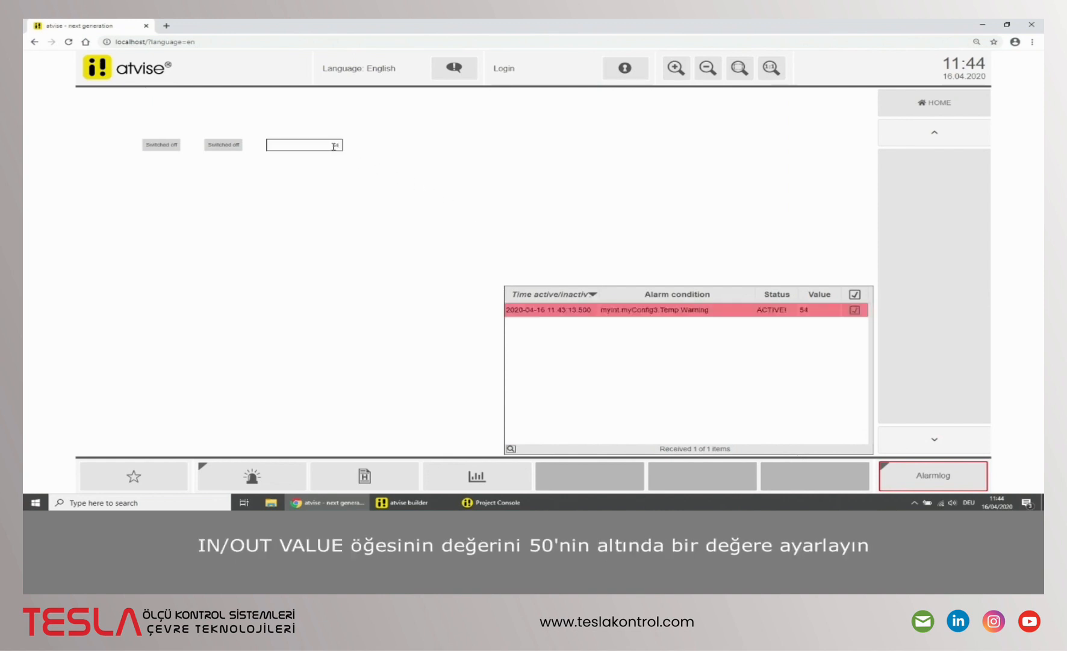
type("5")
key("Return")
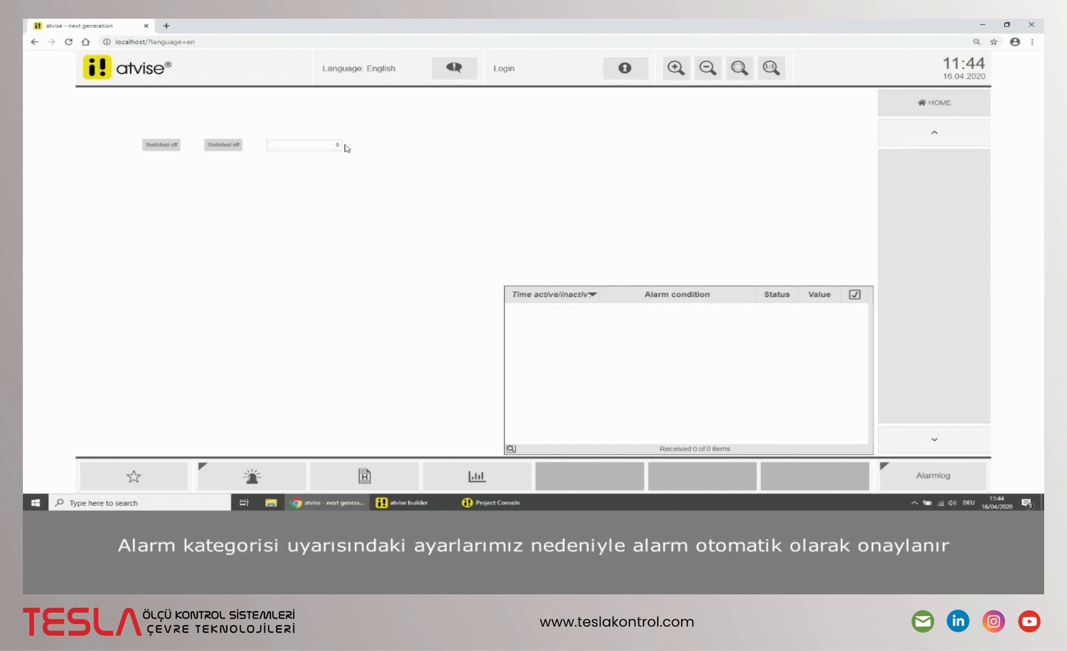
Set the In/Out Value to 93 to trigger the Temp Error alarm.
left_click(329, 144)
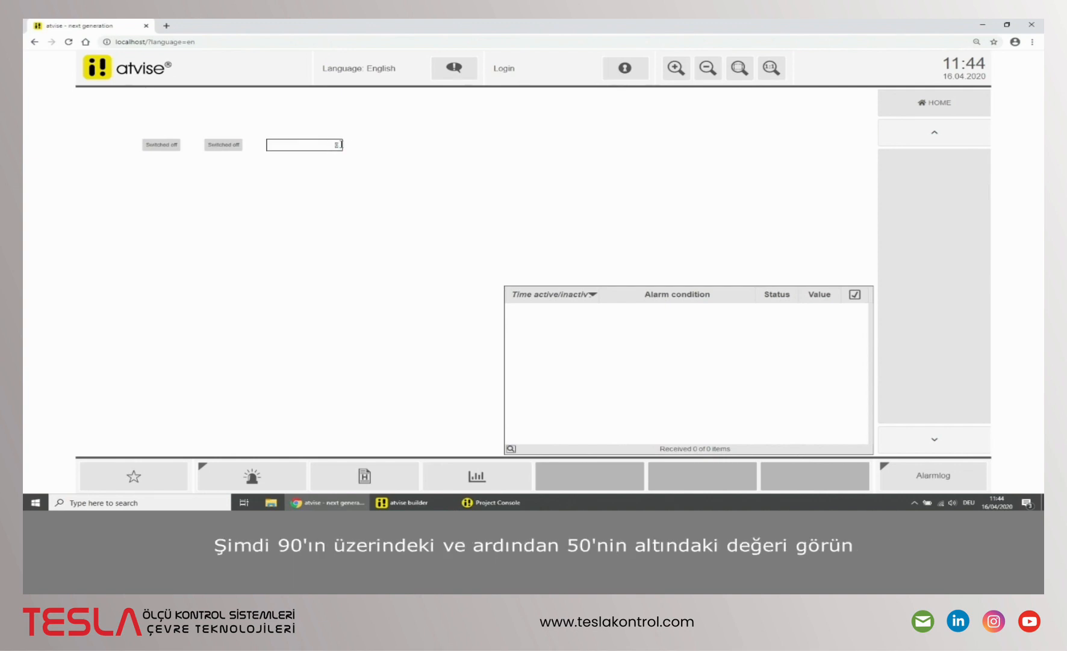
type("93")
key("Return")
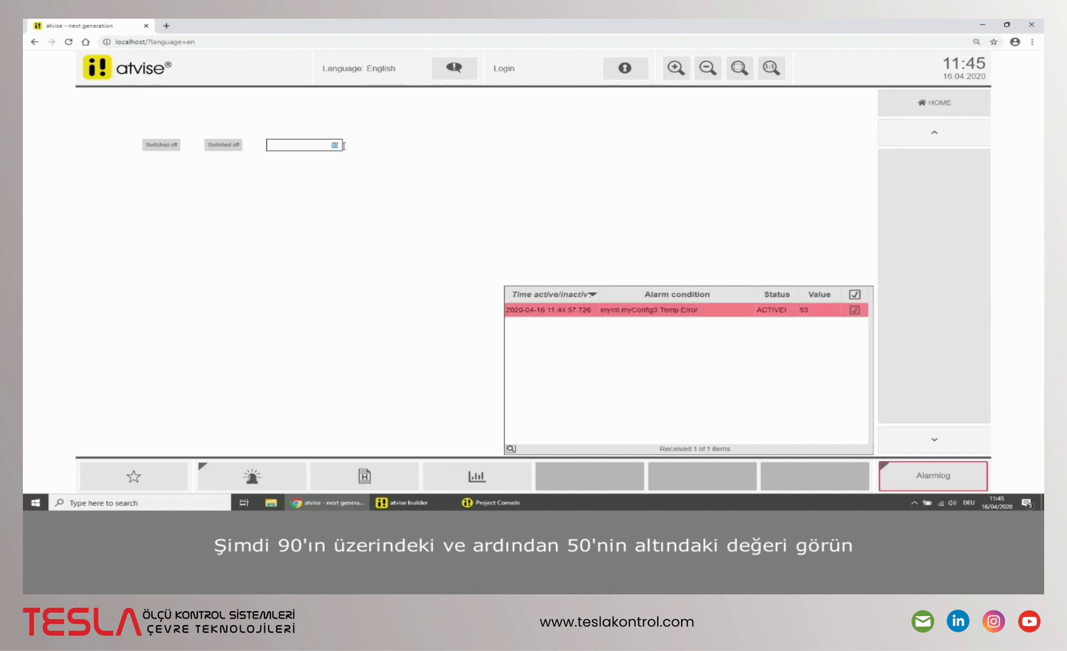
Return the In/Out Value to 0 and acknowledge the Temp Error alarm.
key("Return")
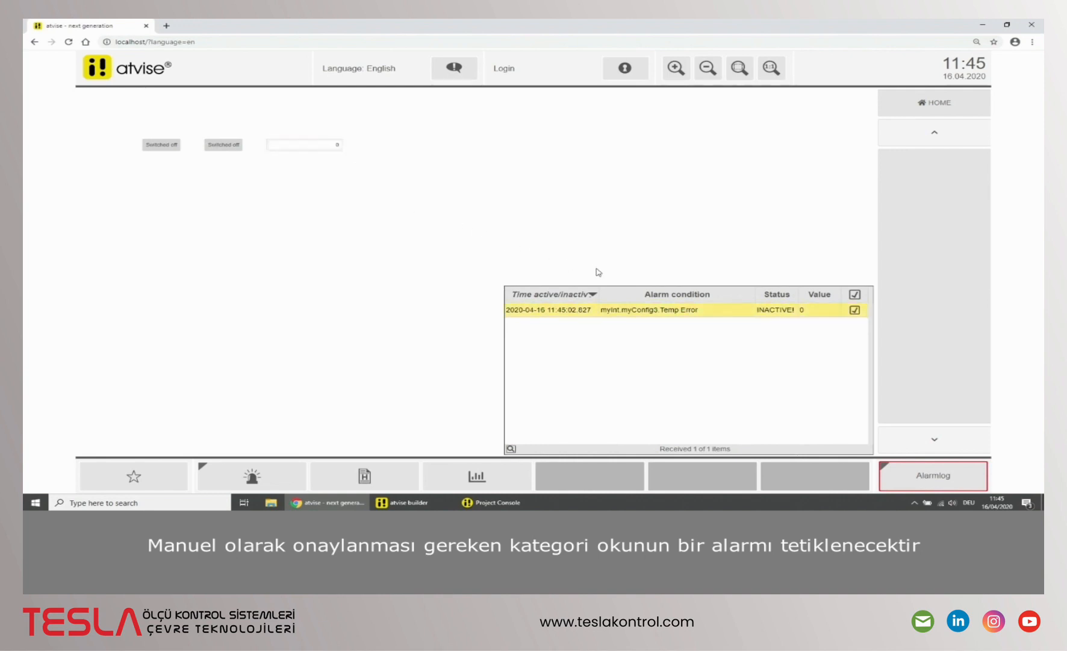
left_click(855, 310)
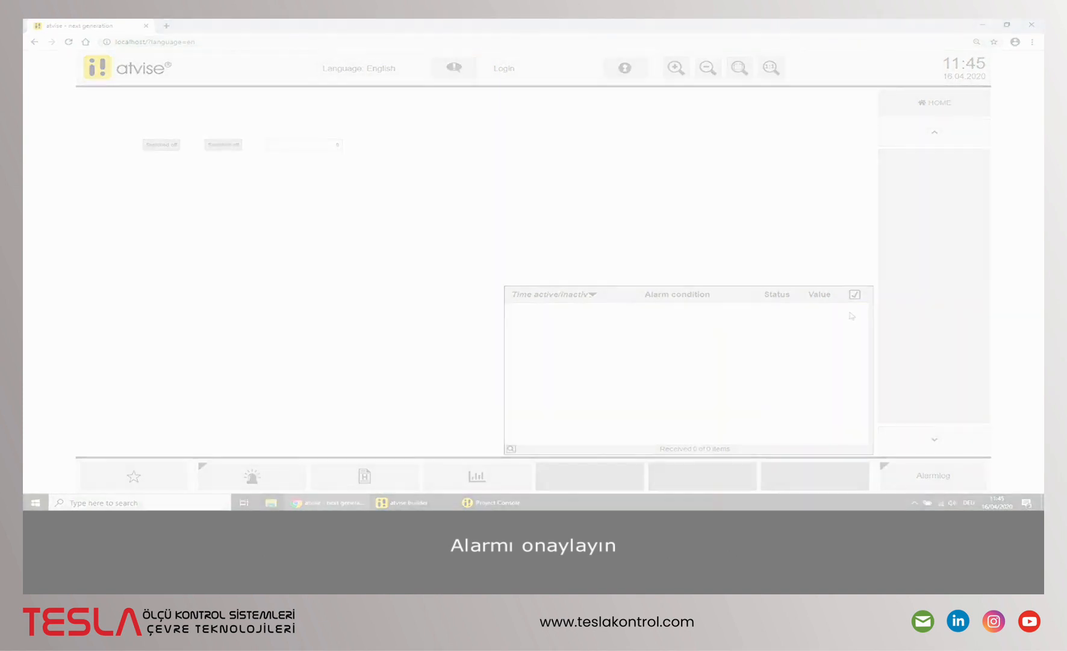